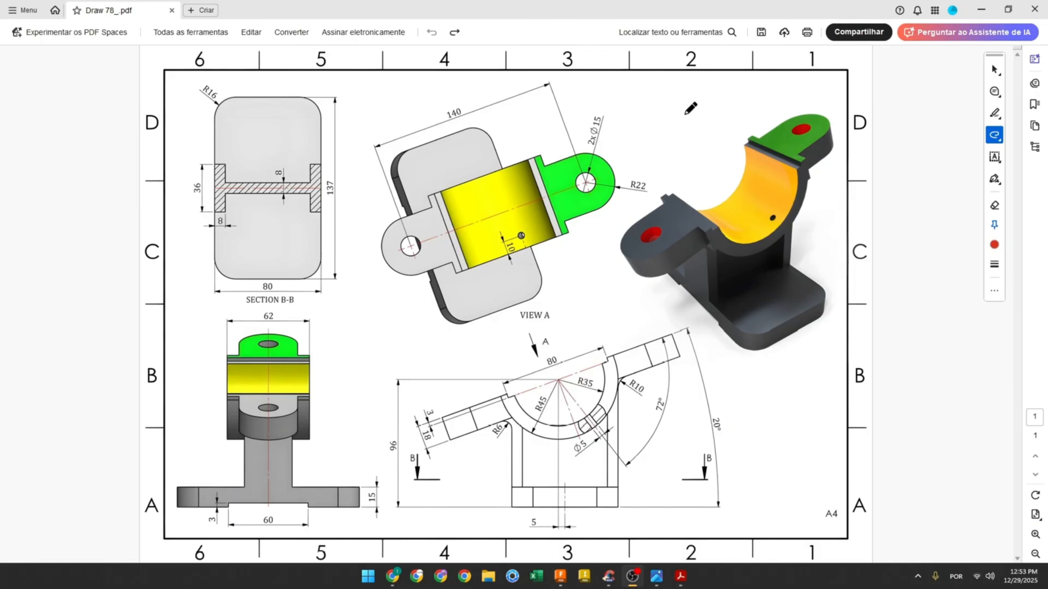
# Mark up the drawing with arrows at the 3D and section B-B views, circle the base plate, and strike through dimensions 80, 137 and 15
pyautogui.moveTo(691, 90)
pyautogui.mouseDown()
pyautogui.moveTo(700, 128)
pyautogui.moveTo(690, 129)
pyautogui.mouseUp()
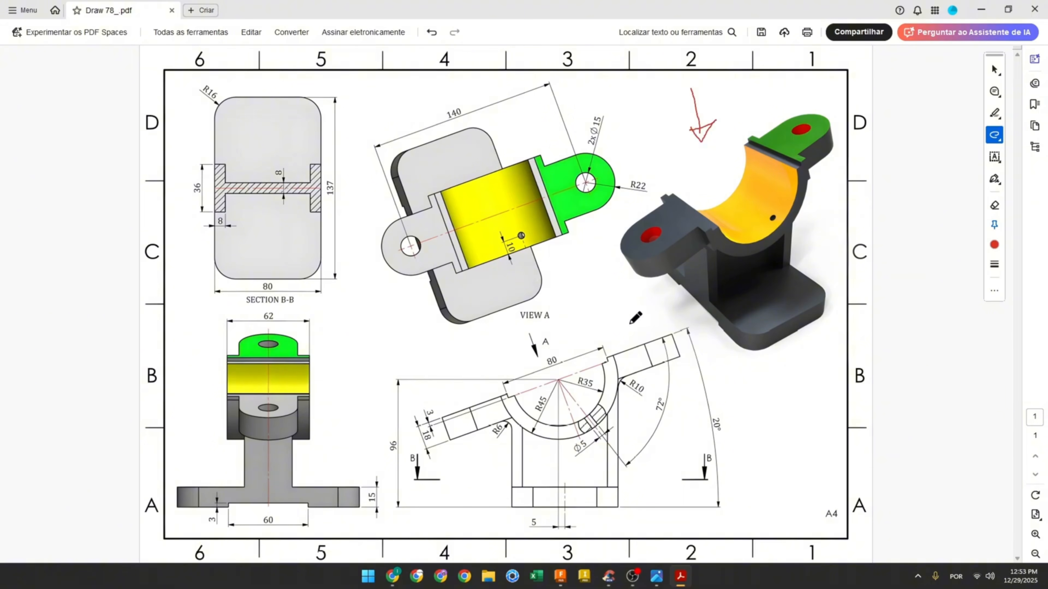
pyautogui.moveTo(697, 325)
pyautogui.mouseDown()
pyautogui.moveTo(844, 315)
pyautogui.moveTo(673, 317)
pyautogui.mouseUp()
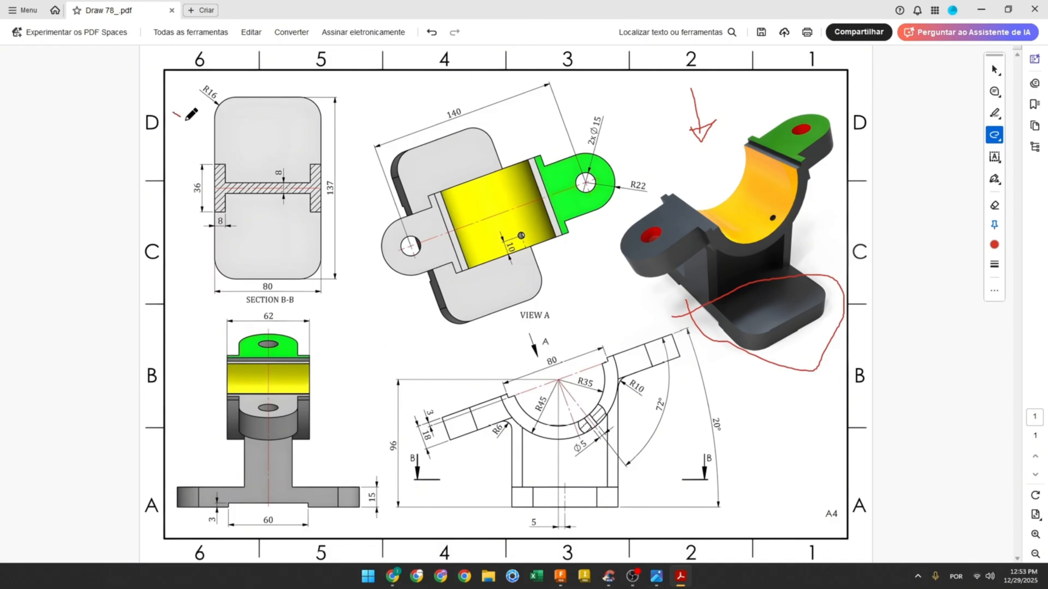
pyautogui.keyDown('ctrl'); pyautogui.scroll(3, 184, 210); pyautogui.keyUp('ctrl')
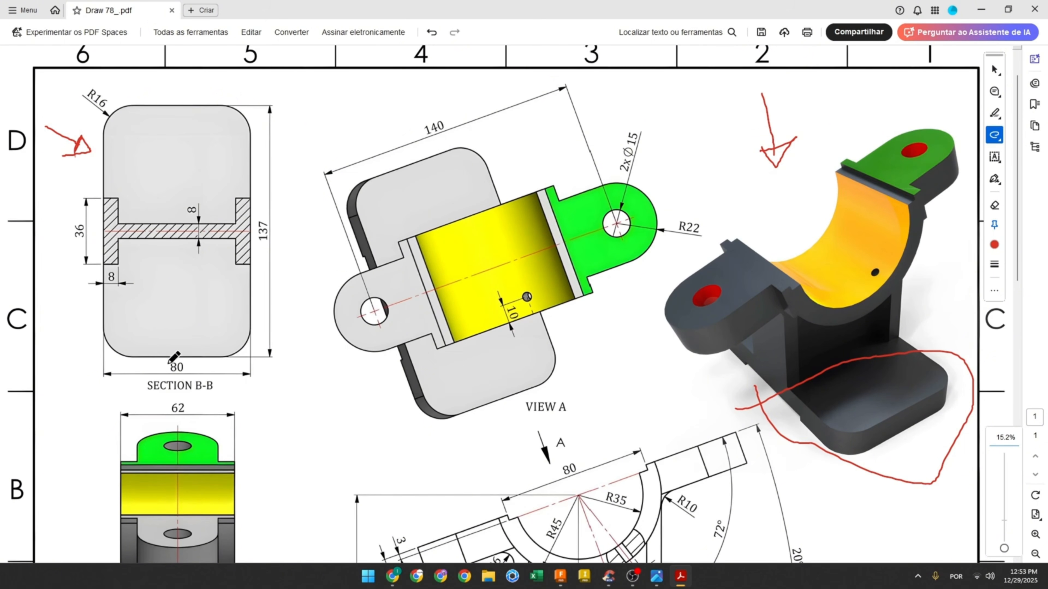
pyautogui.moveTo(168, 363); pyautogui.dragTo(189, 367)
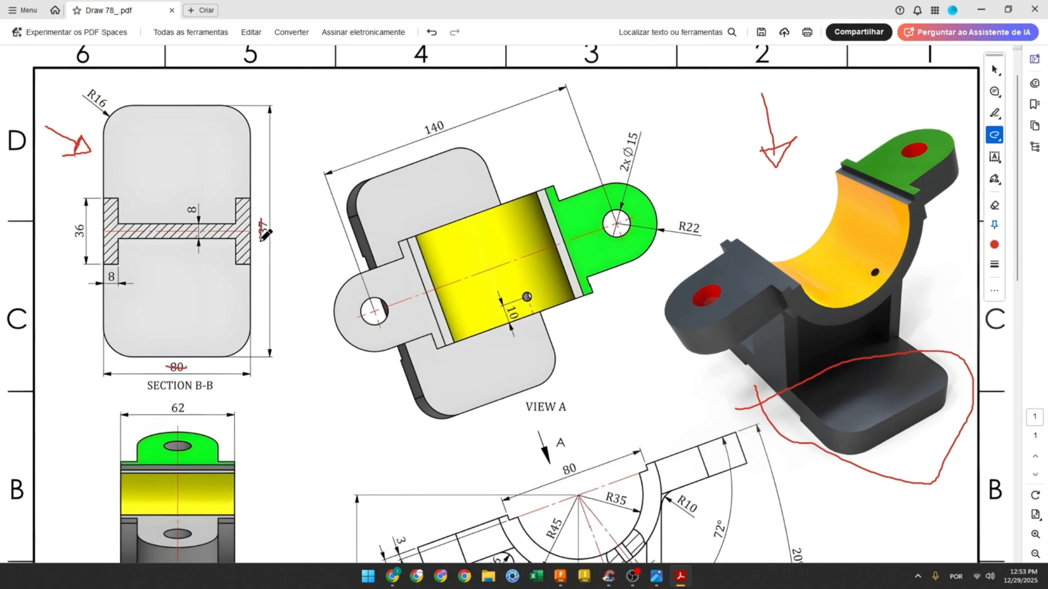
pyautogui.scroll(-4, 350, 328)
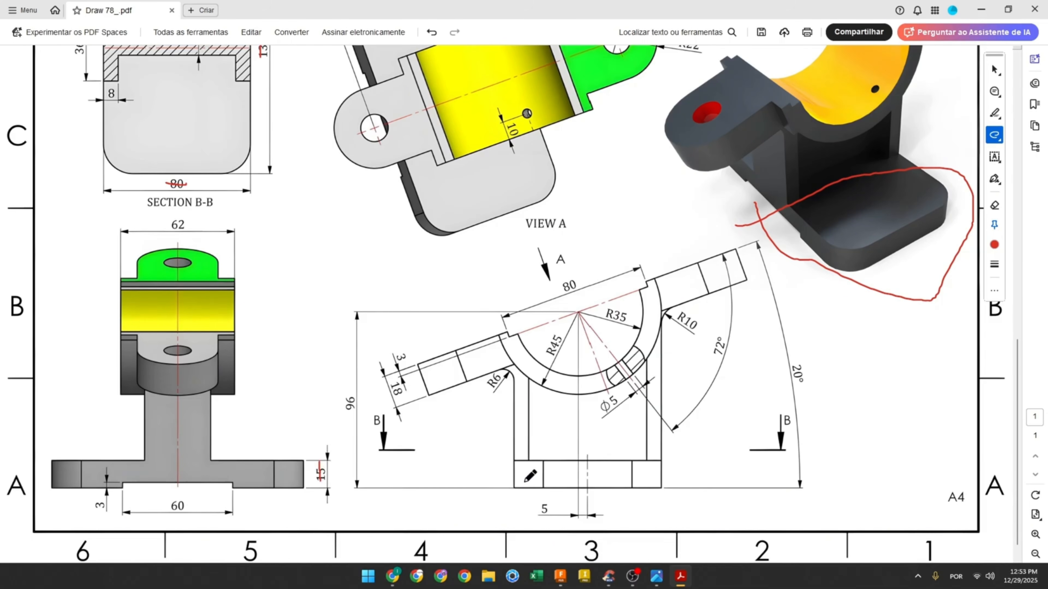
# Switch to Fusion and sketch an 80 by 137 mm center rectangle on the horizontal plane, centred on the origin
pyautogui.click(562, 577)
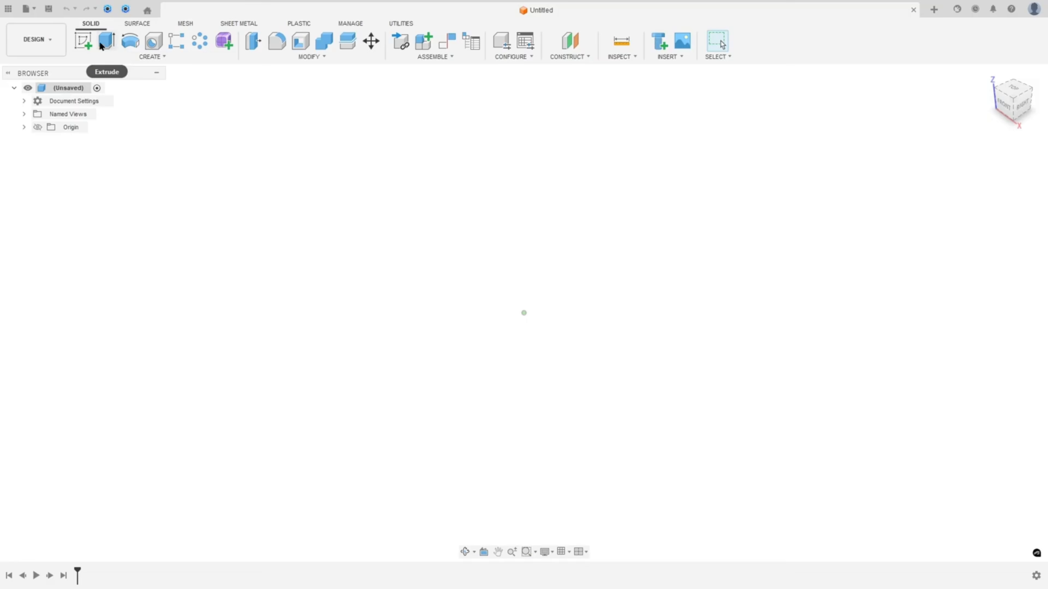
pyautogui.click(83, 41)
pyautogui.click(575, 309)
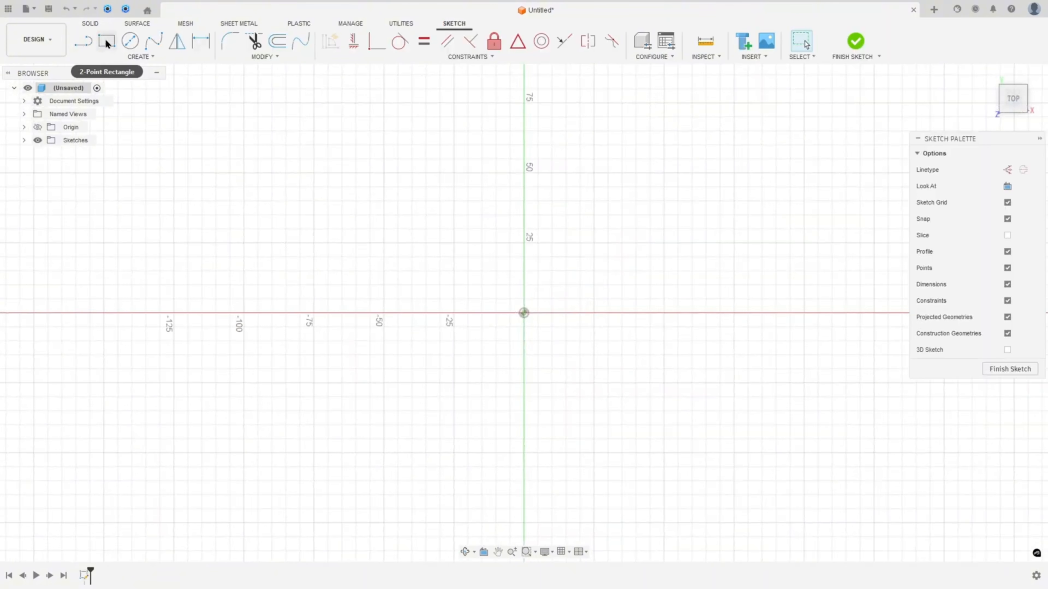
pyautogui.click(106, 41)
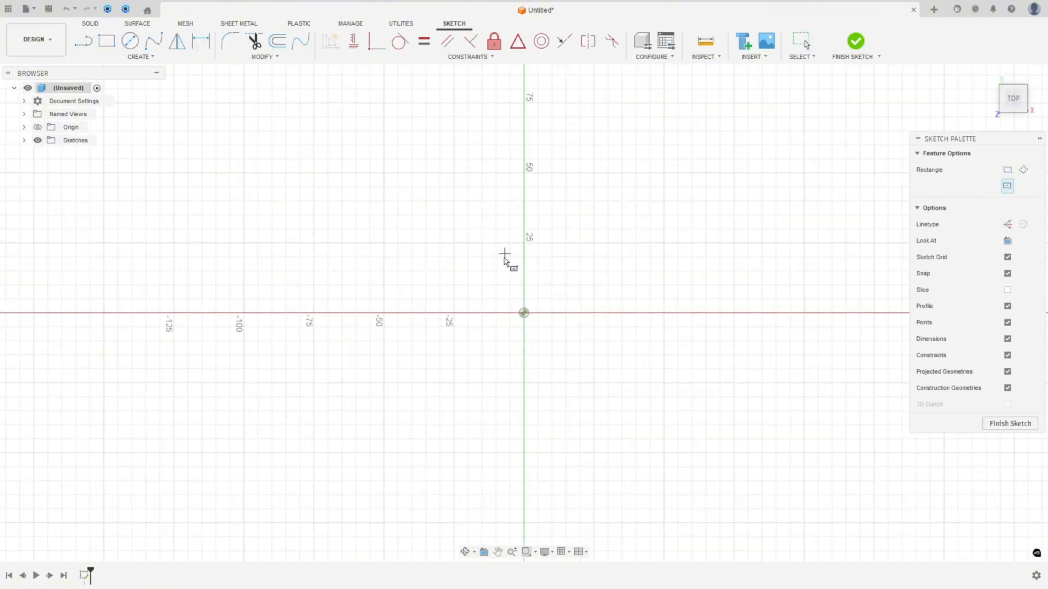
pyautogui.click(524, 313)
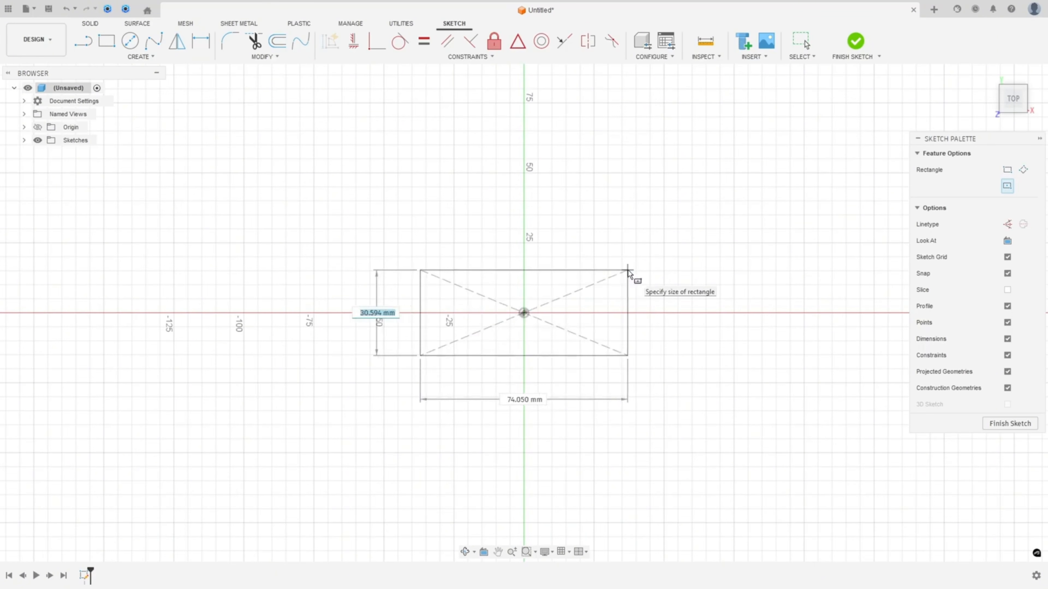
pyautogui.write('80')
pyautogui.press('Tab')
pyautogui.write('137')
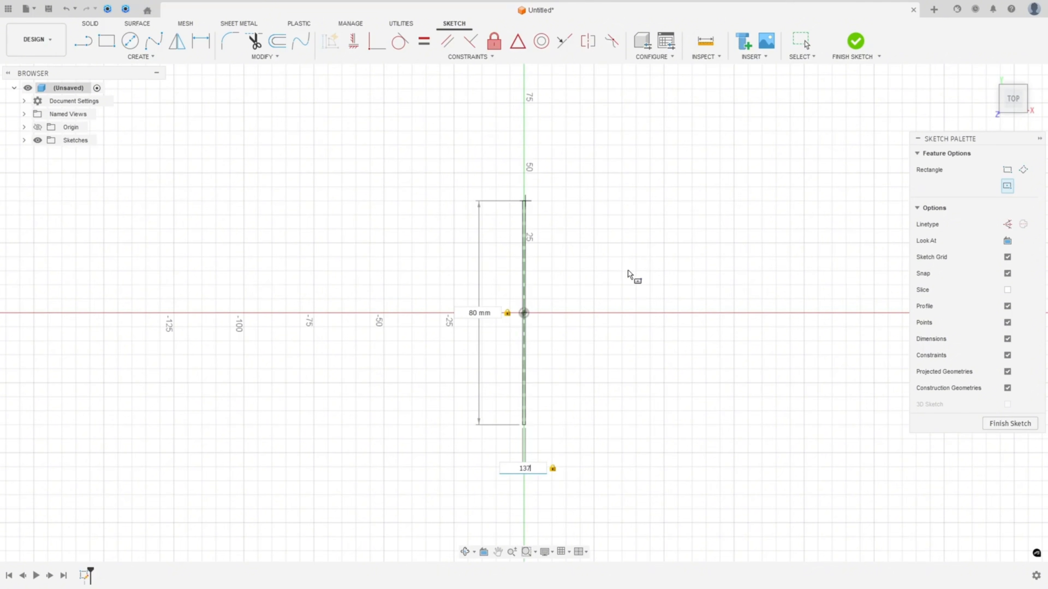
pyautogui.press('Return')
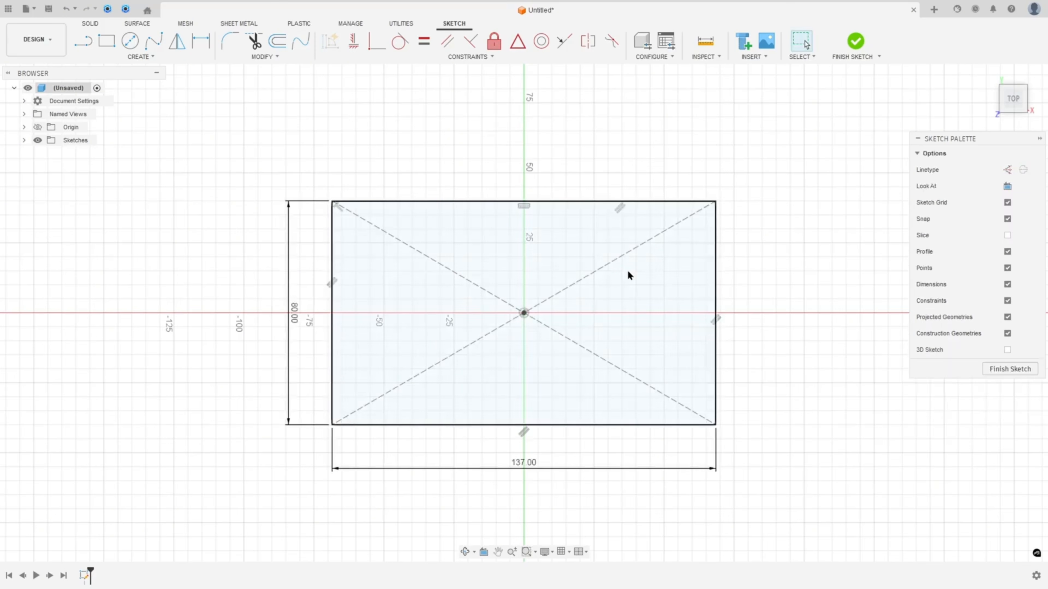
# Finish the sketch and extrude the rectangle 15 mm upward as a new body for the base plate
pyautogui.click(855, 41)
pyautogui.click(107, 41)
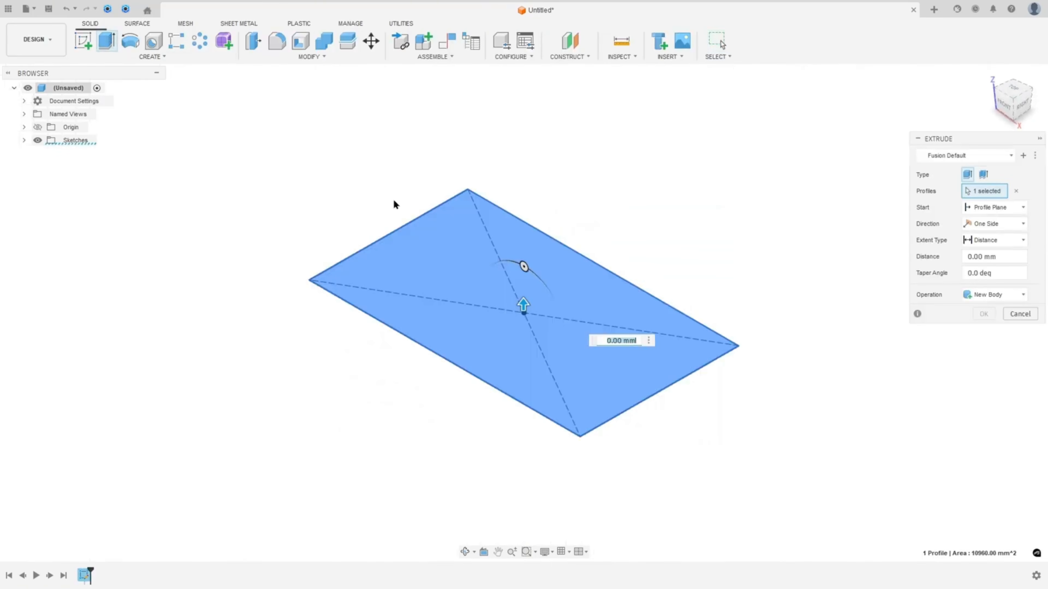
pyautogui.write('15')
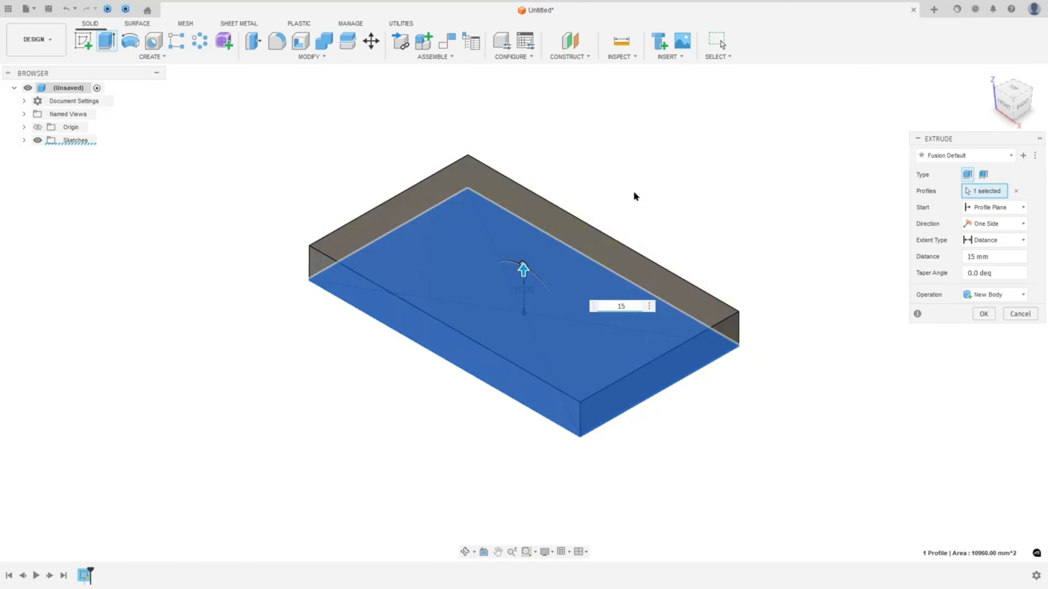
pyautogui.click(969, 314)
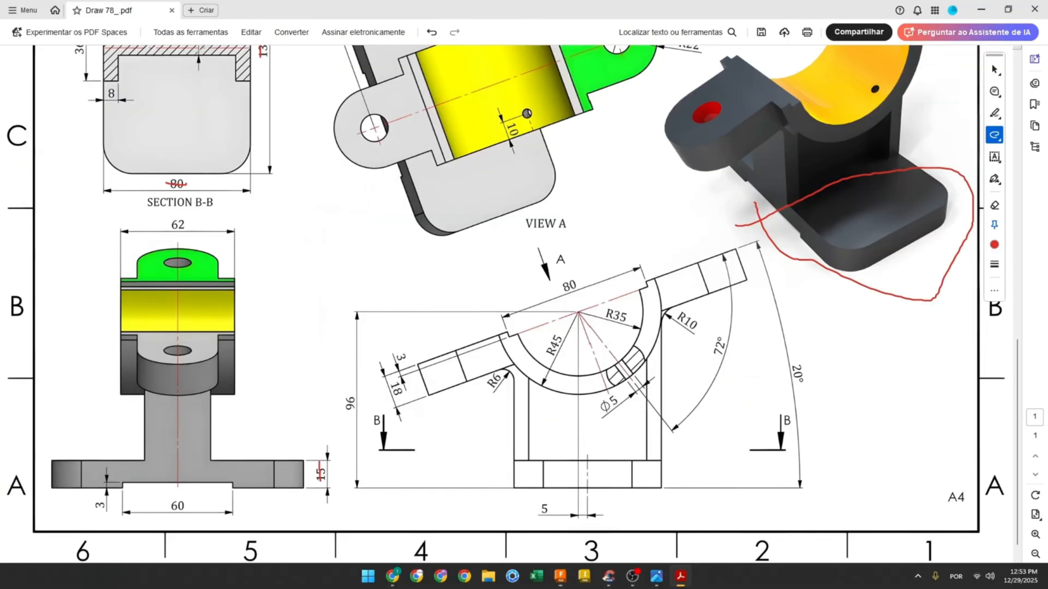
# In the PDF drawing, circle the base plate's two upper corners in section B-B and strike through the R16 dimension
pyautogui.scroll(4, 98, 214)
pyautogui.moveTo(125, 76); pyautogui.dragTo(123, 78)
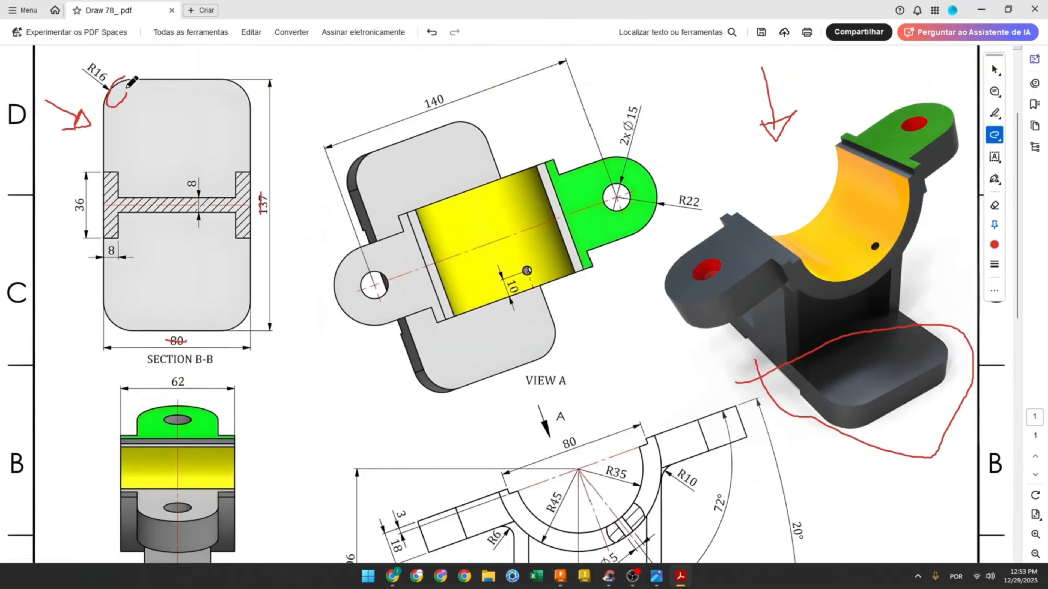
pyautogui.moveTo(225, 75); pyautogui.dragTo(231, 73)
pyautogui.moveTo(86, 63); pyautogui.dragTo(107, 80)
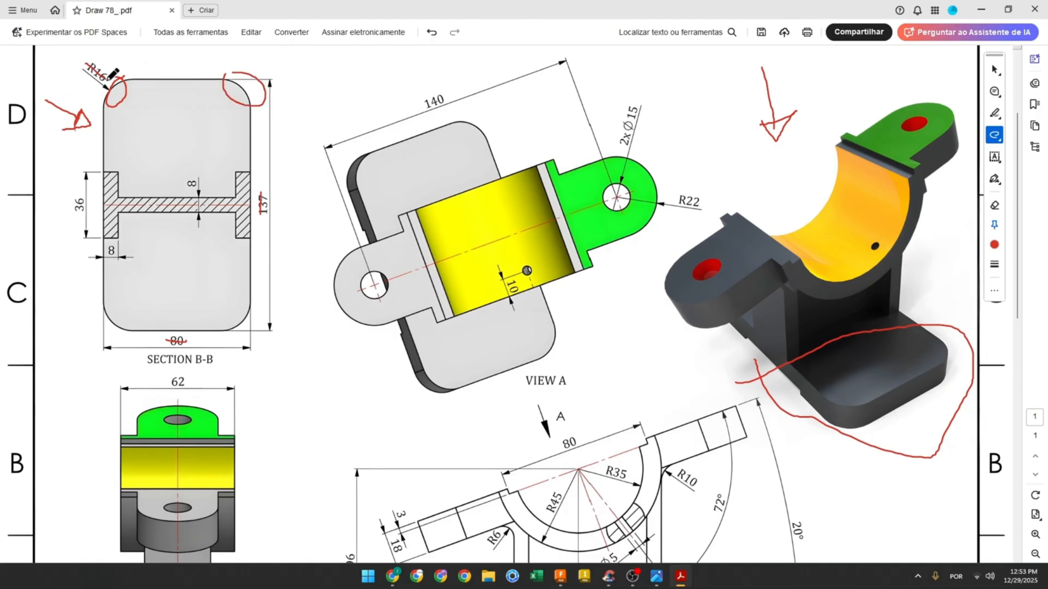
# Switch back to Fusion and fillet the base plate's four vertical corner edges with a 16 mm radius
pyautogui.click(558, 577)
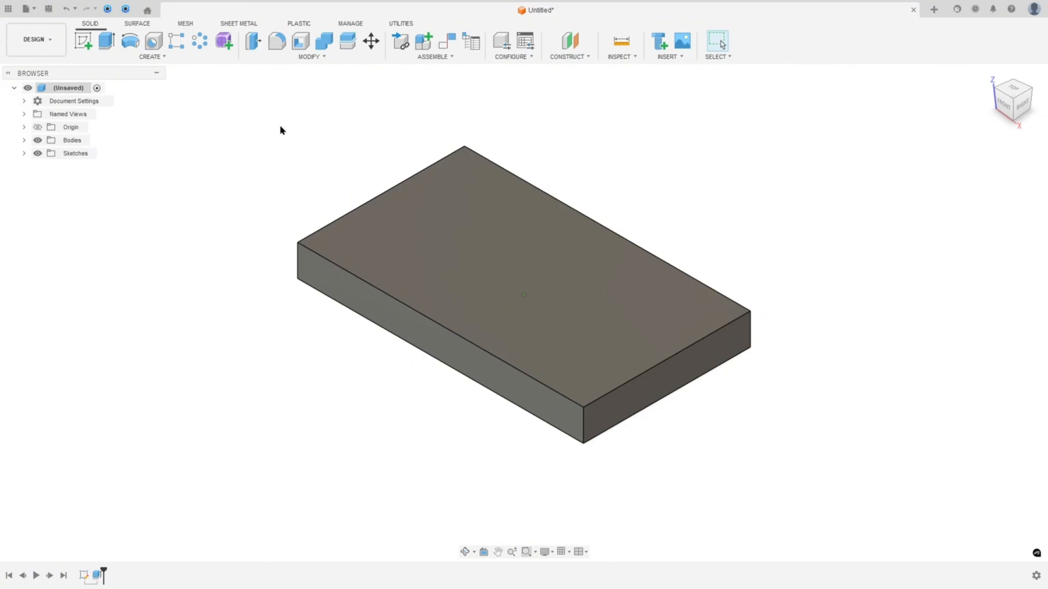
pyautogui.click(276, 41)
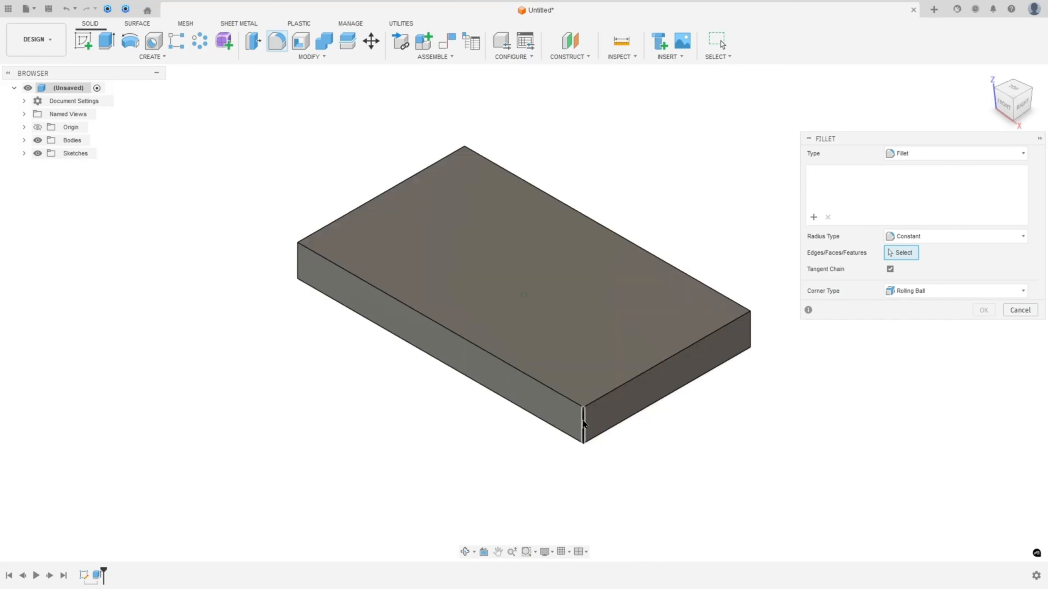
pyautogui.click(582, 420)
pyautogui.keyDown('shift'); pyautogui.moveTo(746, 397); pyautogui.dragTo(680, 394, button='middle'); pyautogui.keyUp('shift')
pyautogui.click(690, 384)
pyautogui.keyDown('shift'); pyautogui.moveTo(775, 308); pyautogui.dragTo(676, 293, button='middle'); pyautogui.keyUp('shift')
pyautogui.click(743, 277)
pyautogui.keyDown('shift'); pyautogui.moveTo(776, 276); pyautogui.dragTo(697, 278, button='middle'); pyautogui.keyUp('shift')
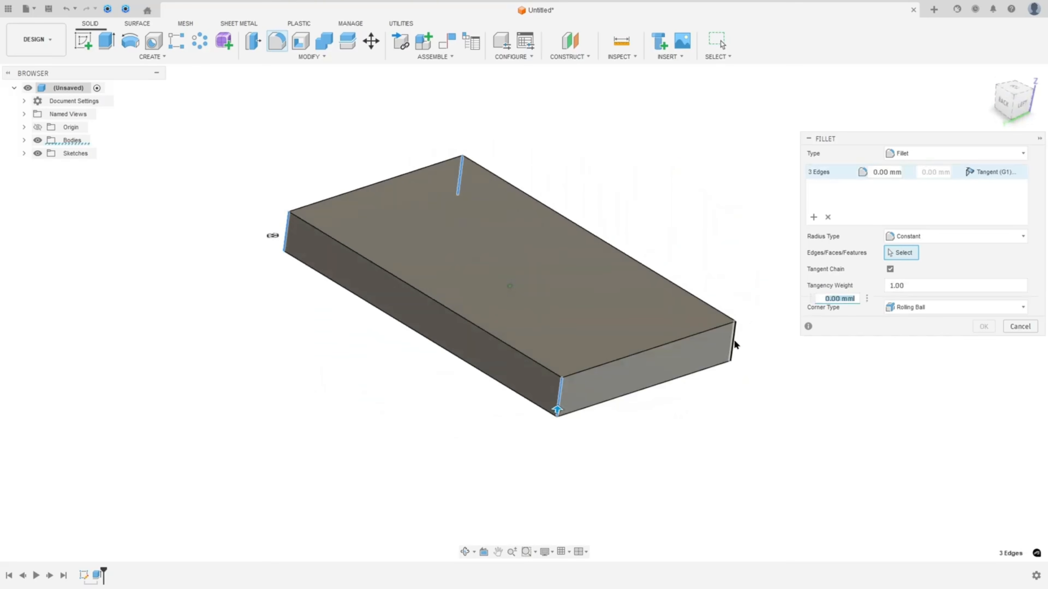
pyautogui.click(734, 340)
pyautogui.keyDown('shift'); pyautogui.moveTo(819, 356); pyautogui.dragTo(799, 348, button='middle'); pyautogui.keyUp('shift')
pyautogui.write('166')
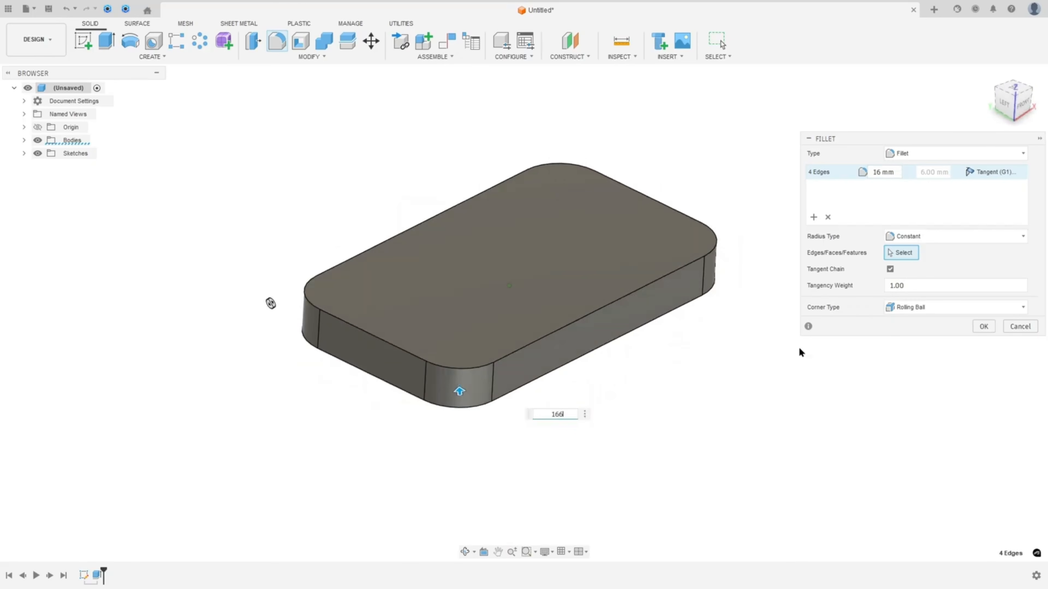
pyautogui.press('BackSpace')
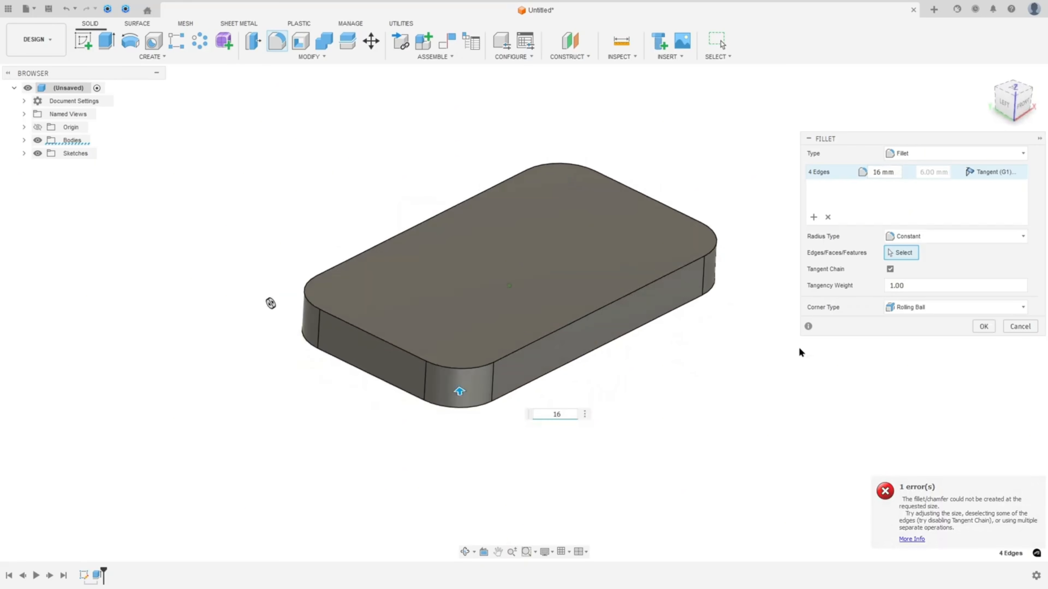
pyautogui.press('Return')
pyautogui.keyDown('shift'); pyautogui.moveTo(798, 346); pyautogui.dragTo(740, 291, button='middle'); pyautogui.keyUp('shift')
pyautogui.press('F6')
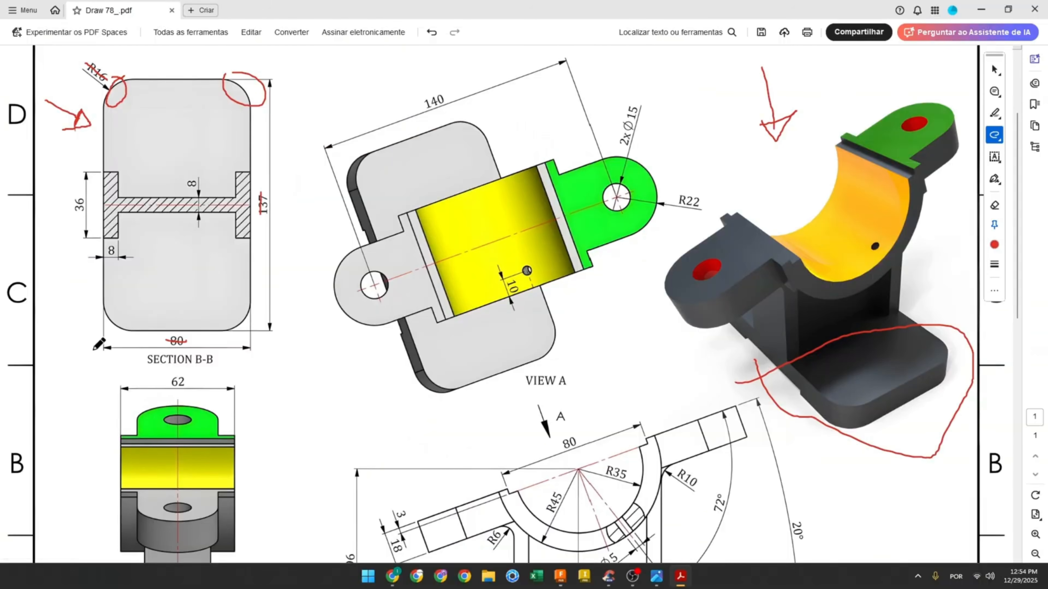
# In the PDF drawing, outline the recess under the base plate and mark its 60 and 3 dimensions
pyautogui.scroll(-3, 308, 355)
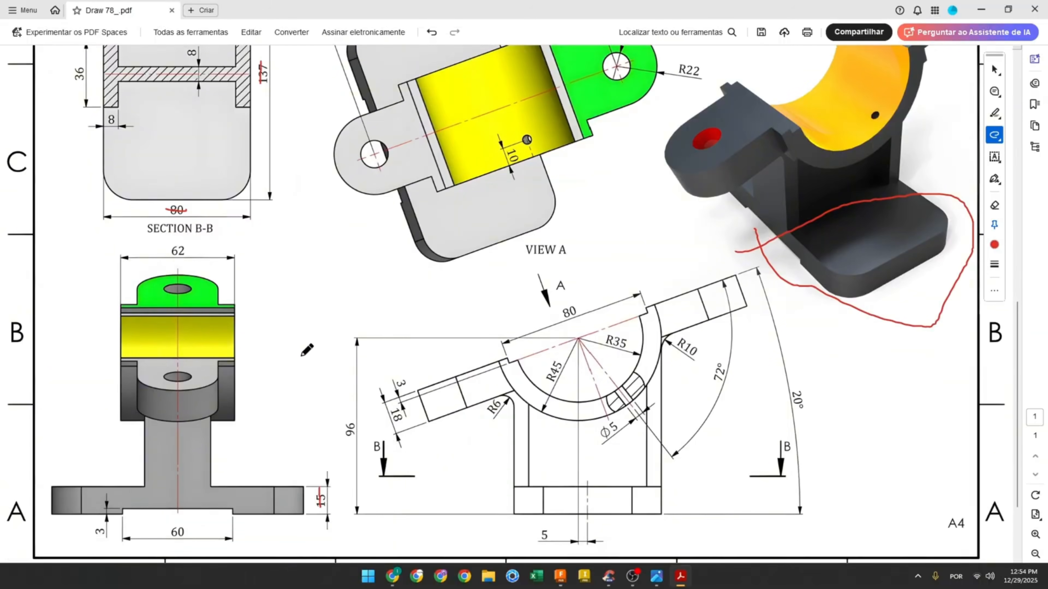
pyautogui.moveTo(92, 497)
pyautogui.mouseDown()
pyautogui.moveTo(215, 494)
pyautogui.moveTo(258, 543)
pyautogui.moveTo(116, 550)
pyautogui.moveTo(89, 496)
pyautogui.moveTo(228, 521)
pyautogui.mouseUp()
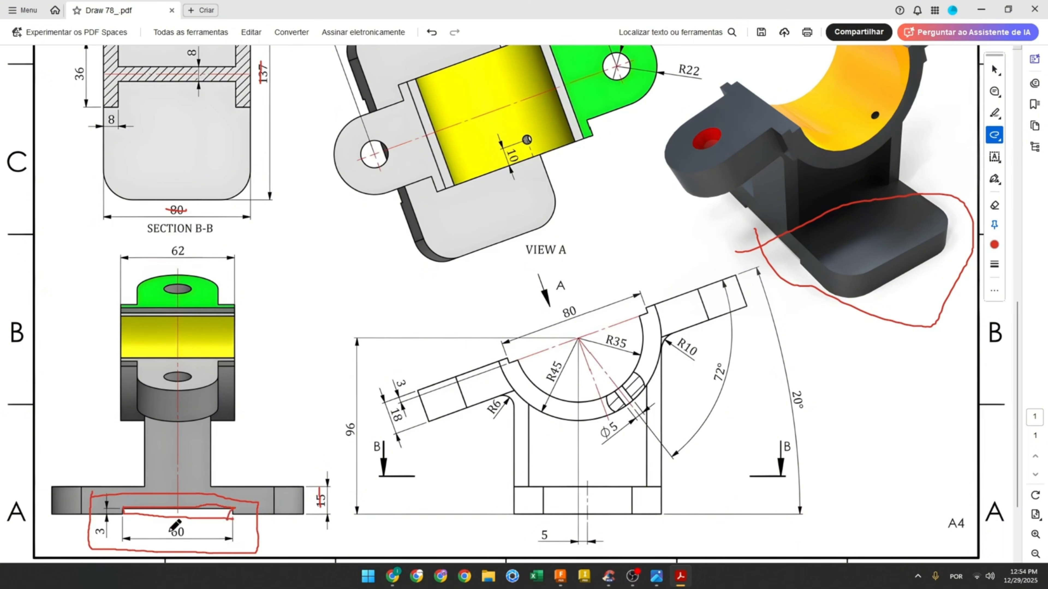
pyautogui.moveTo(99, 526); pyautogui.dragTo(100, 540)
# Switch back to Fusion and sketch a rectangle 60 mm wide and 3 mm high on the base plate's long front face
pyautogui.click(558, 578)
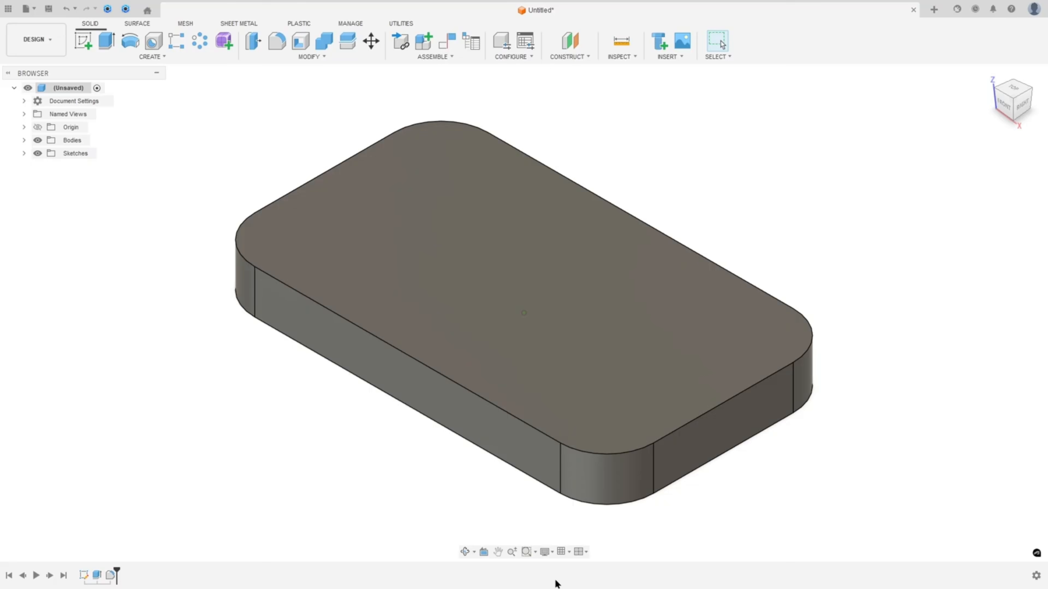
pyautogui.click(83, 43)
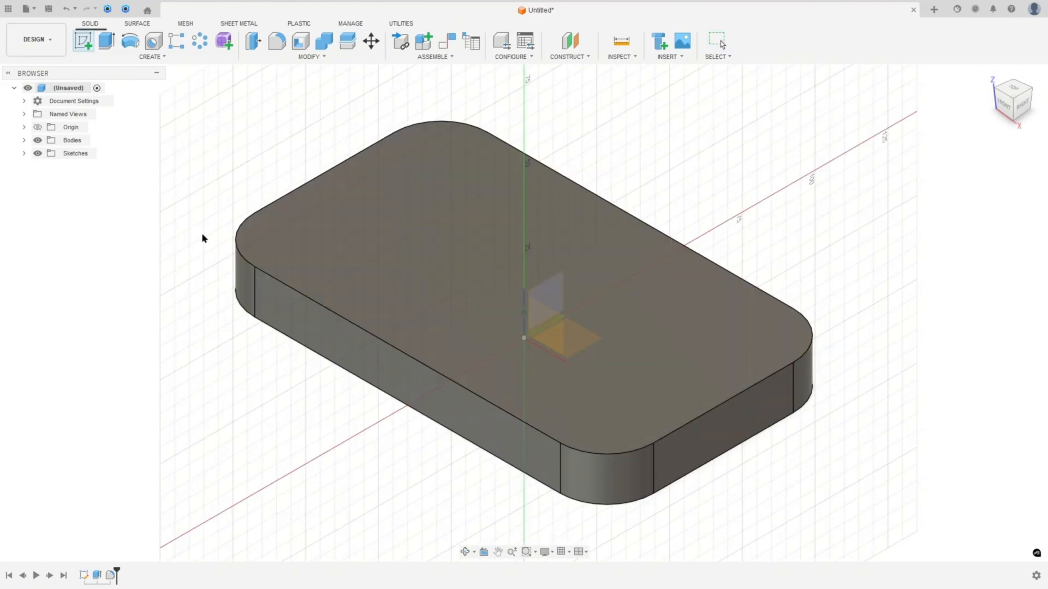
pyautogui.click(371, 366)
pyautogui.press('r')
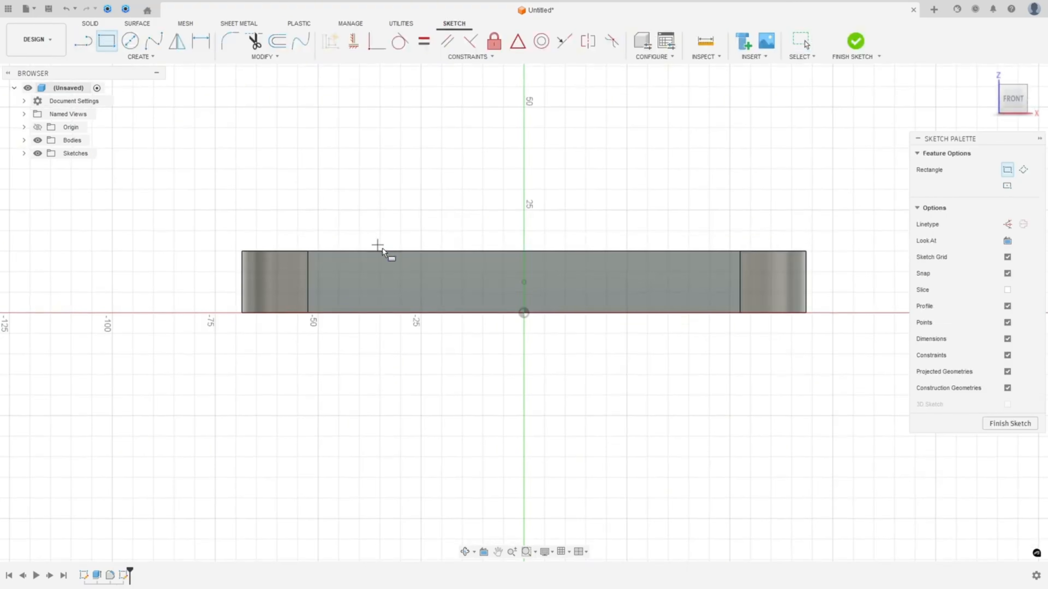
pyautogui.click(400, 292)
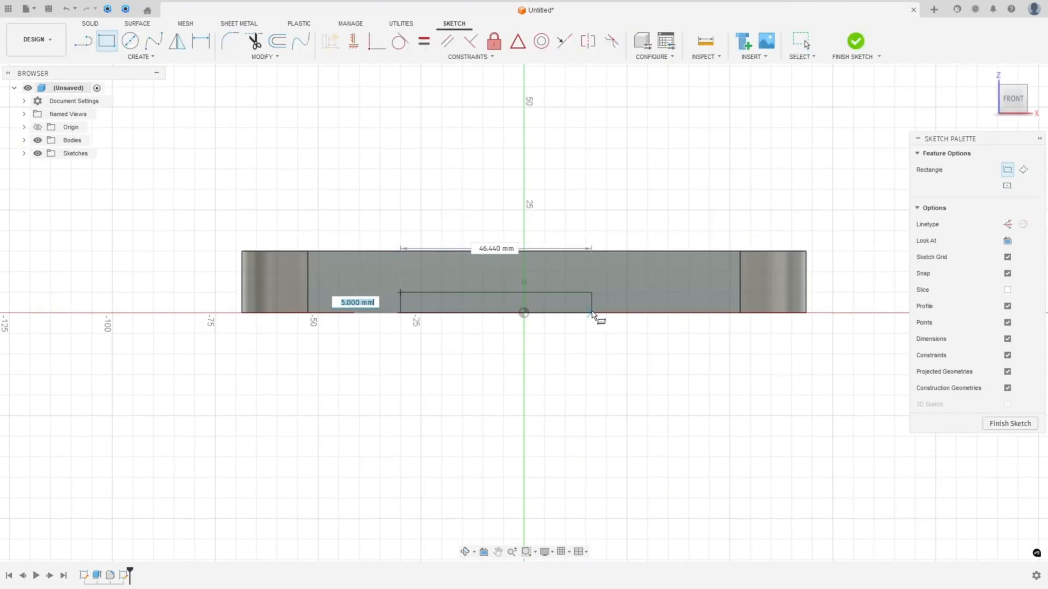
pyautogui.write('3')
pyautogui.press('Tab')
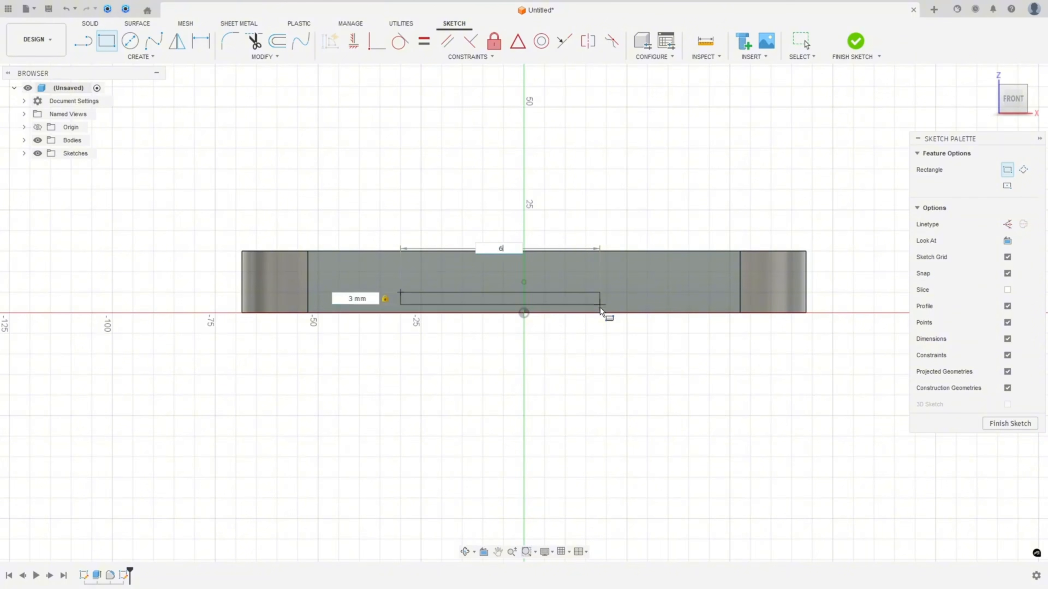
pyautogui.write('60')
pyautogui.press('Return')
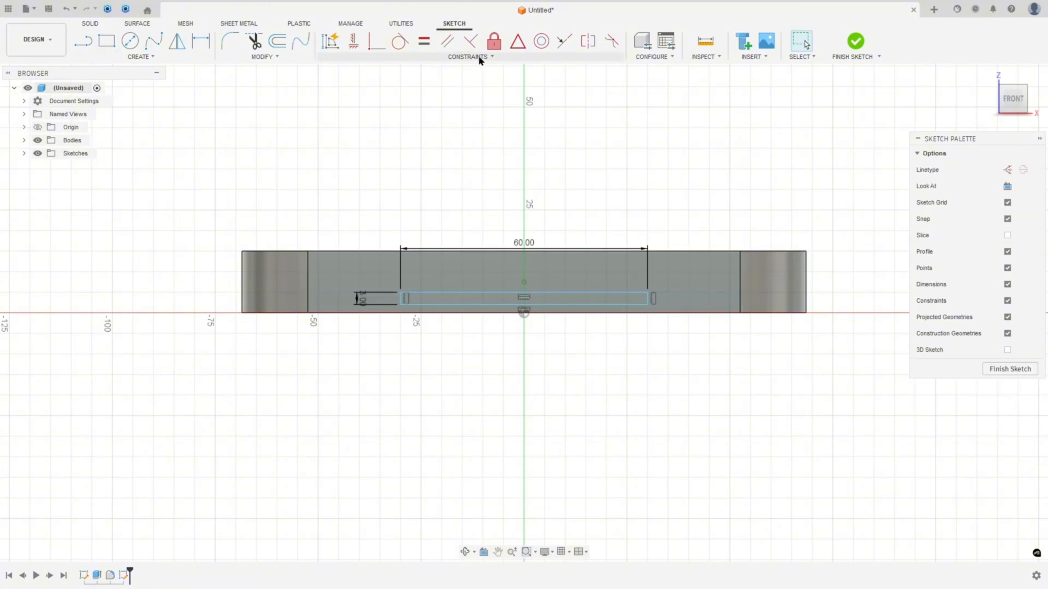
# Apply a midpoint constraint between the recess rectangle's lower edge and the origin
pyautogui.click(518, 41)
pyautogui.click(544, 306)
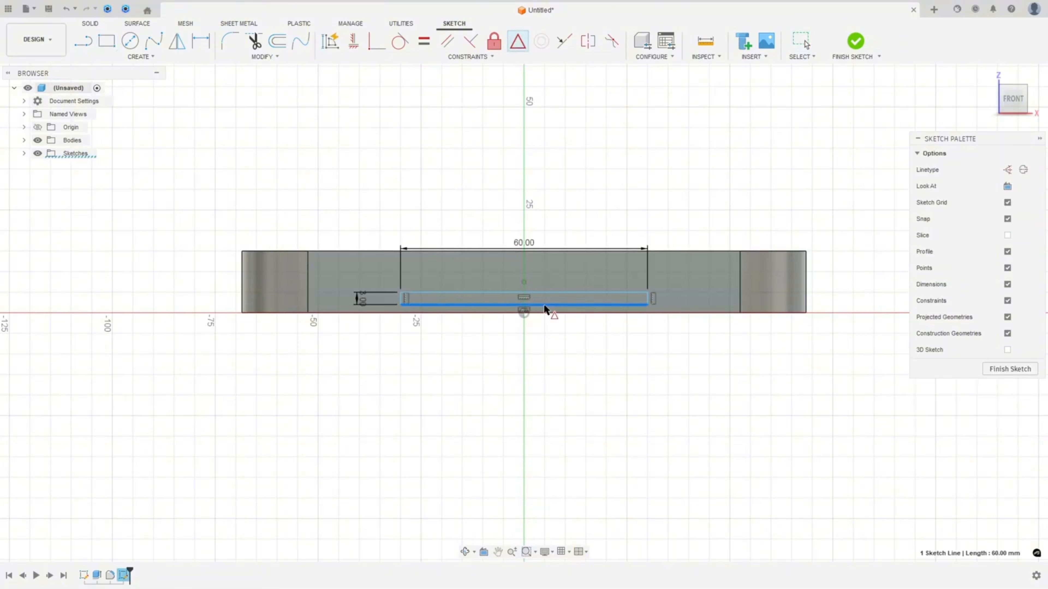
pyautogui.click(524, 314)
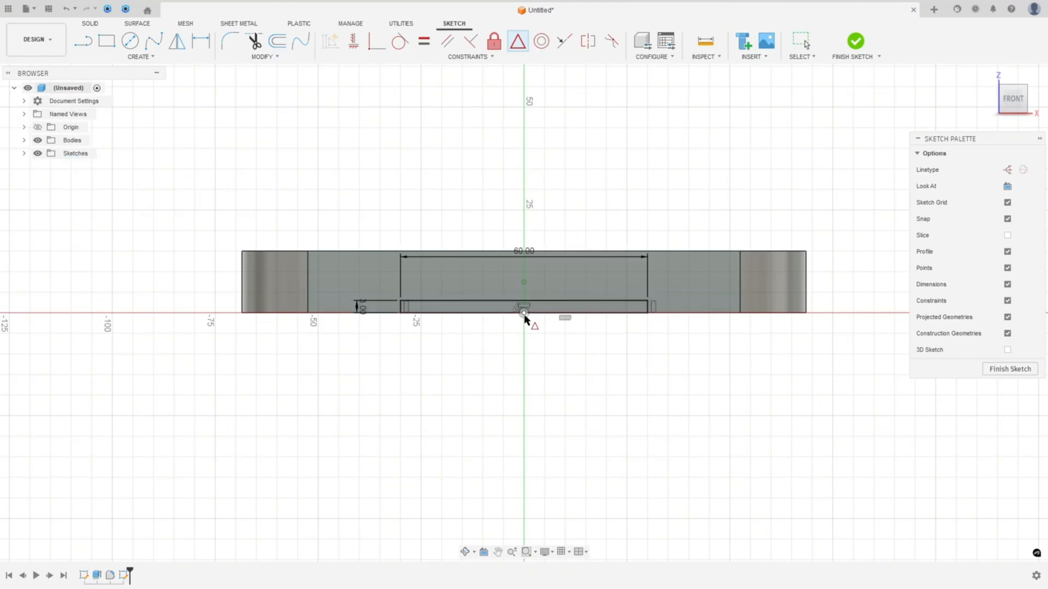
# Finish the sketch and cut the recess rectangle through the whole base plate with the extent set to All
pyautogui.click(855, 41)
pyautogui.click(106, 41)
pyautogui.scroll(3, 362, 375)
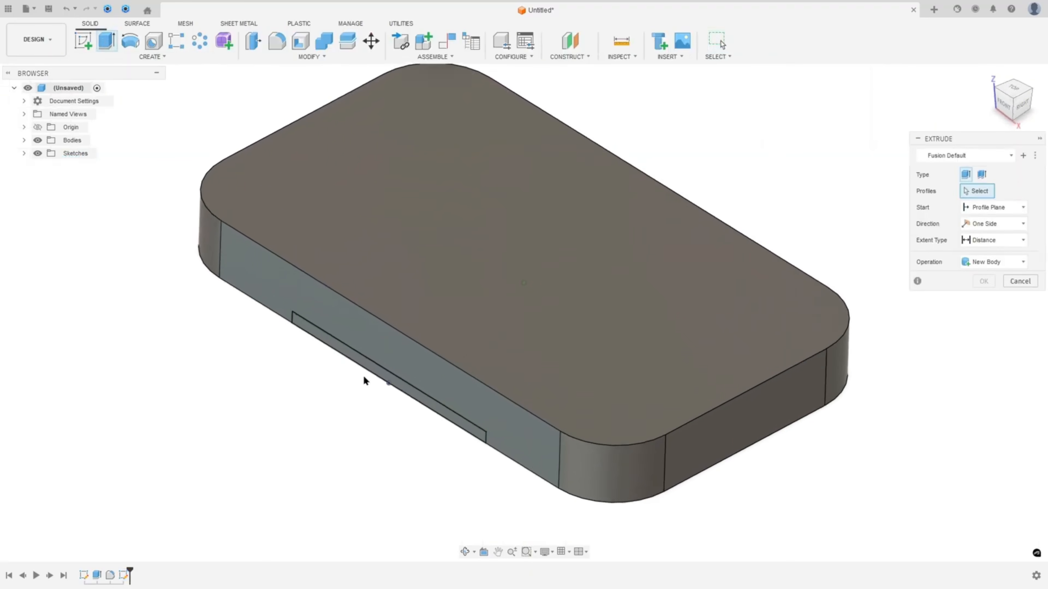
pyautogui.click(358, 367)
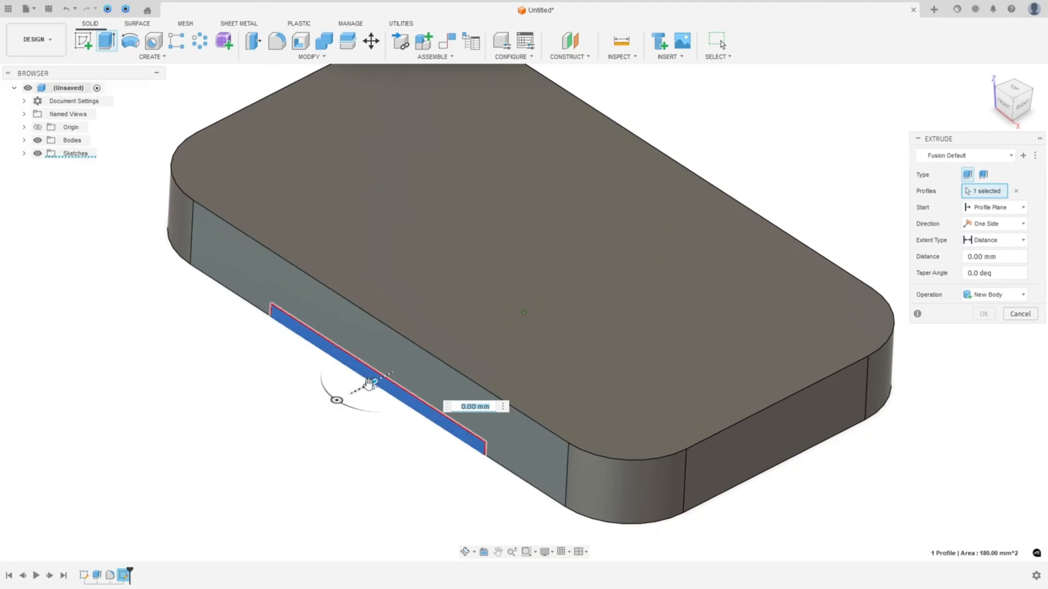
pyautogui.moveTo(370, 383); pyautogui.dragTo(743, 194)
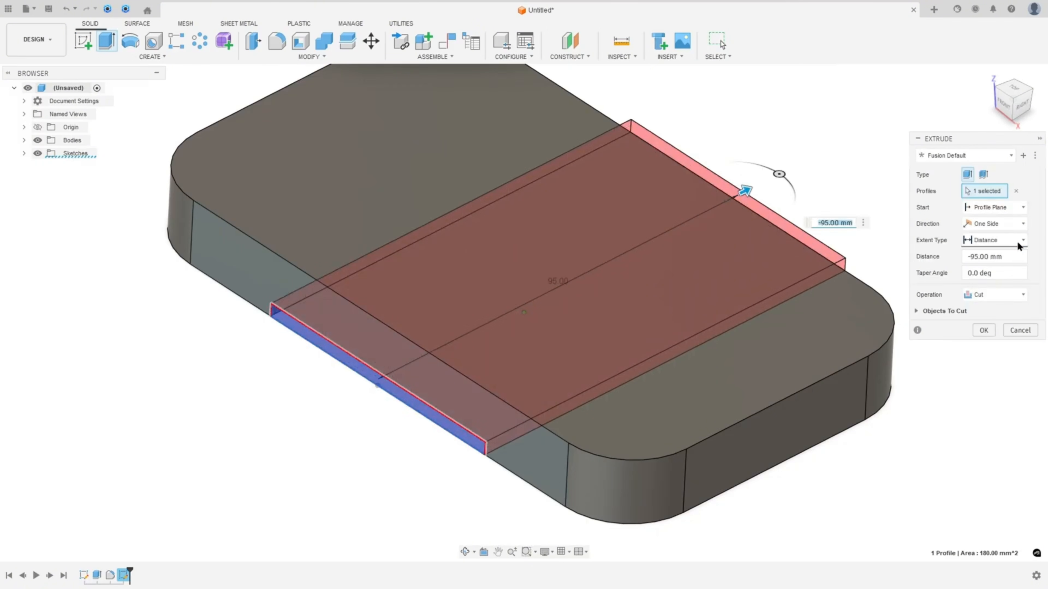
pyautogui.click(1019, 244)
pyautogui.click(966, 289)
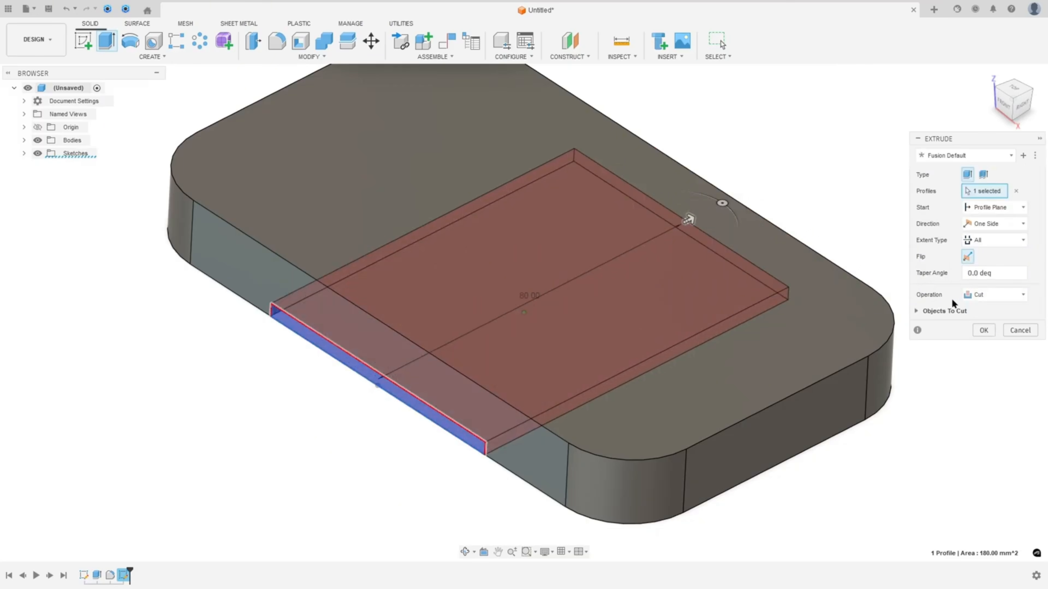
pyautogui.click(983, 330)
pyautogui.keyDown('shift'); pyautogui.moveTo(930, 355); pyautogui.dragTo(908, 353, button='middle'); pyautogui.keyUp('shift')
pyautogui.press('F6')
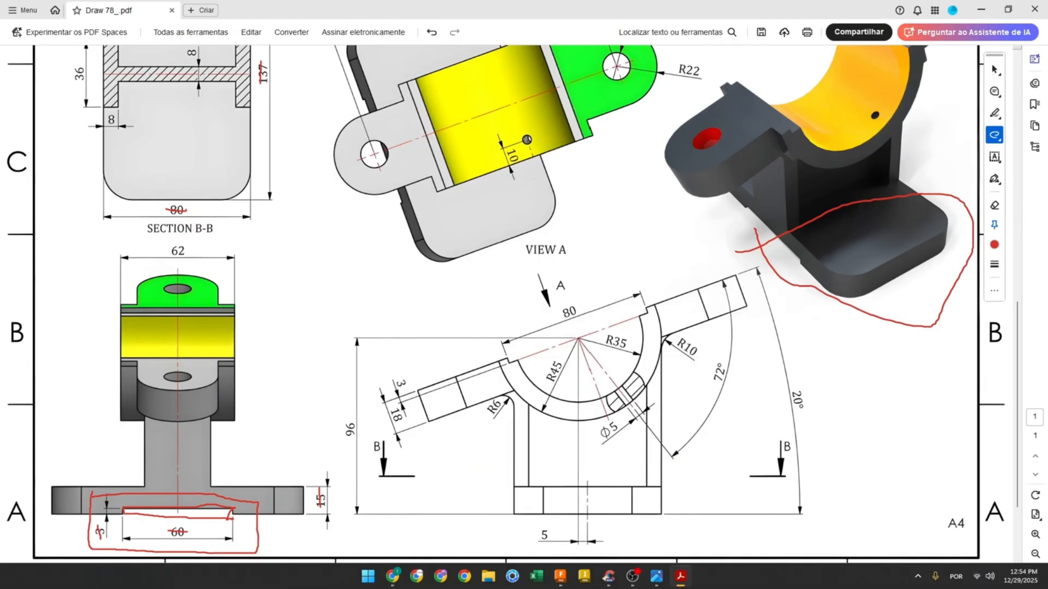
# Switch to the PDF drawing and mark the semicircular support, its vertical reference line and the 96, R45 and R35 dimensions
pyautogui.scroll(3, 272, 417)
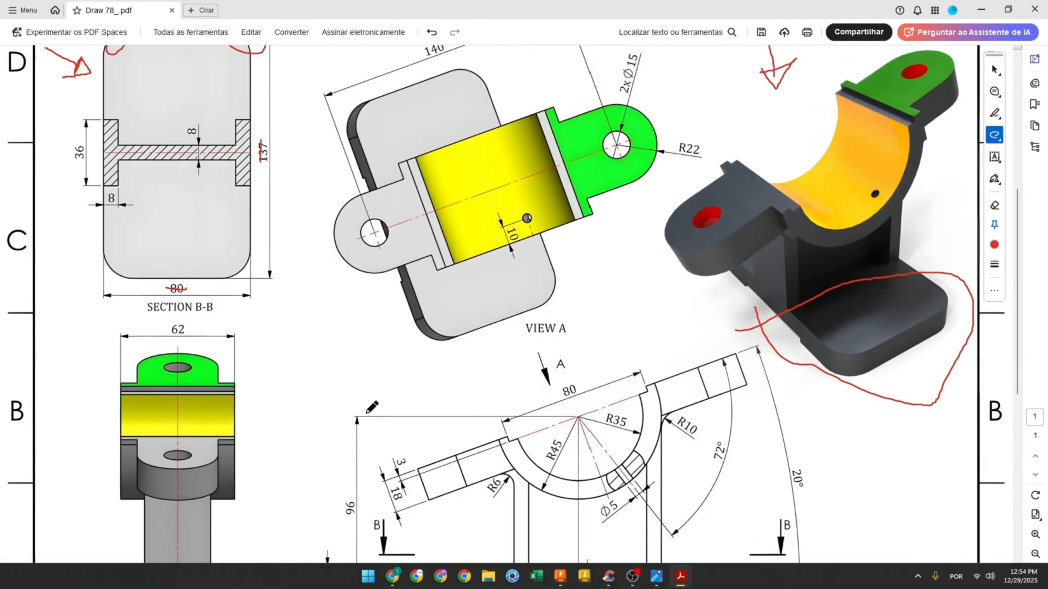
pyautogui.scroll(-3, 372, 407)
pyautogui.moveTo(420, 299)
pyautogui.mouseDown()
pyautogui.moveTo(497, 323)
pyautogui.moveTo(482, 329)
pyautogui.moveTo(509, 325)
pyautogui.mouseUp()
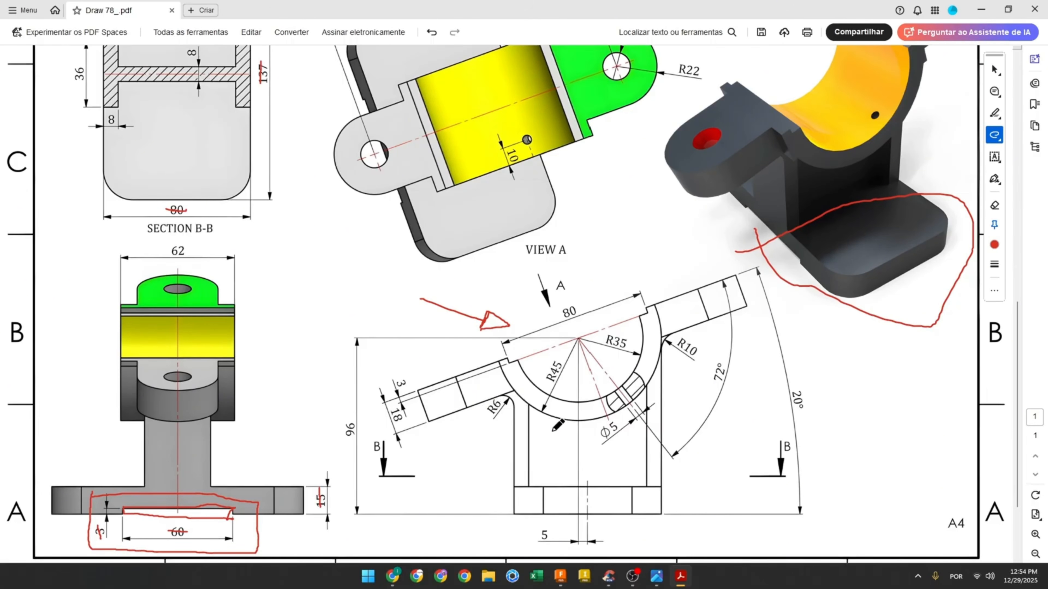
pyautogui.moveTo(588, 518); pyautogui.dragTo(595, 338)
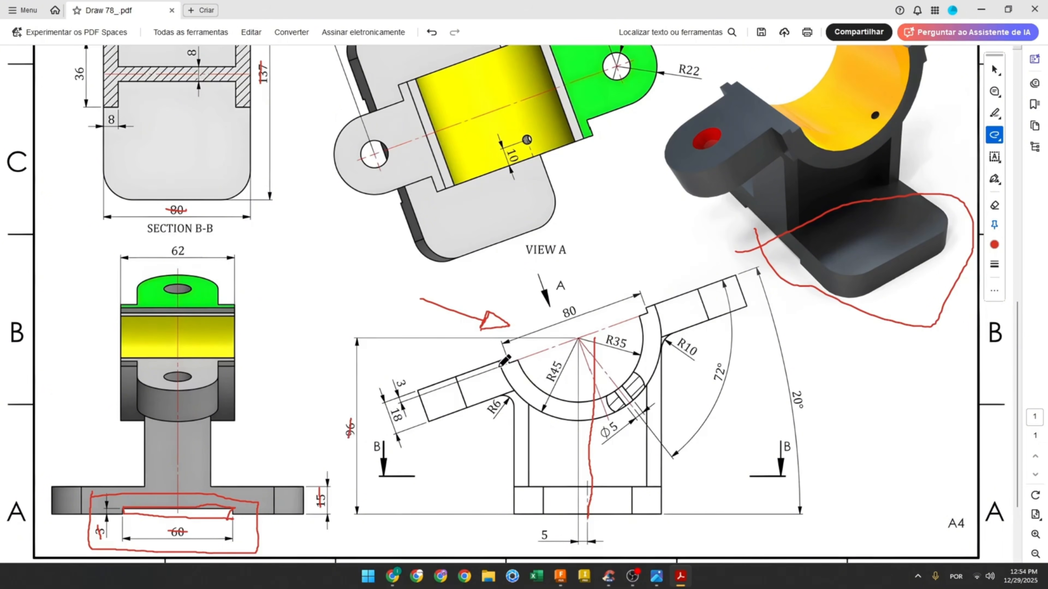
pyautogui.moveTo(503, 370)
pyautogui.mouseDown()
pyautogui.moveTo(536, 403)
pyautogui.moveTo(535, 378)
pyautogui.moveTo(564, 403)
pyautogui.mouseUp()
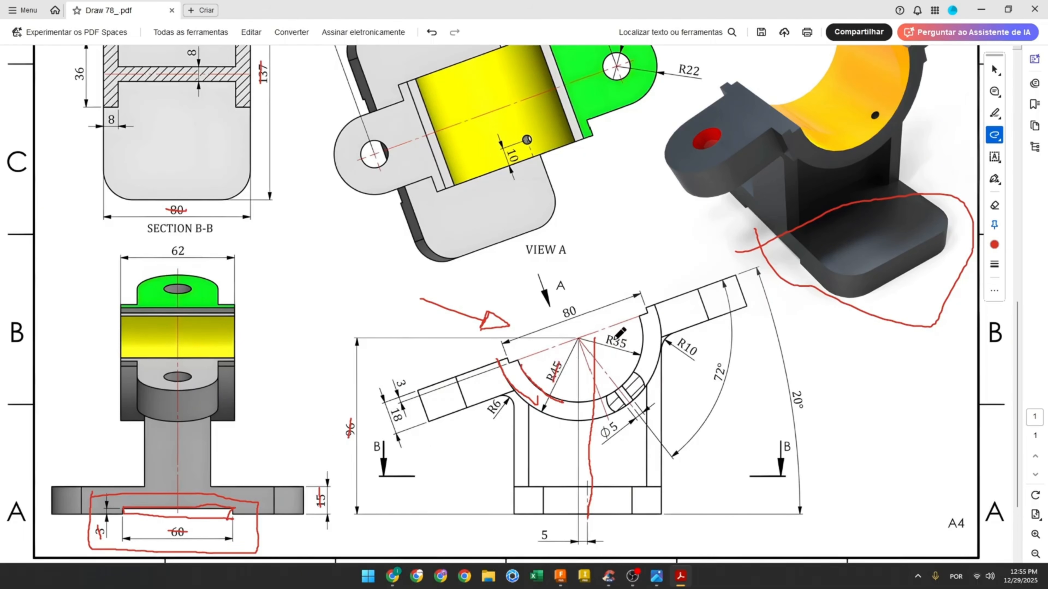
pyautogui.moveTo(605, 338); pyautogui.dragTo(631, 345)
# Switch back to Fusion and start a sketch on the vertical YZ plane, hiding the bodies only while picking the plane
pyautogui.click(560, 577)
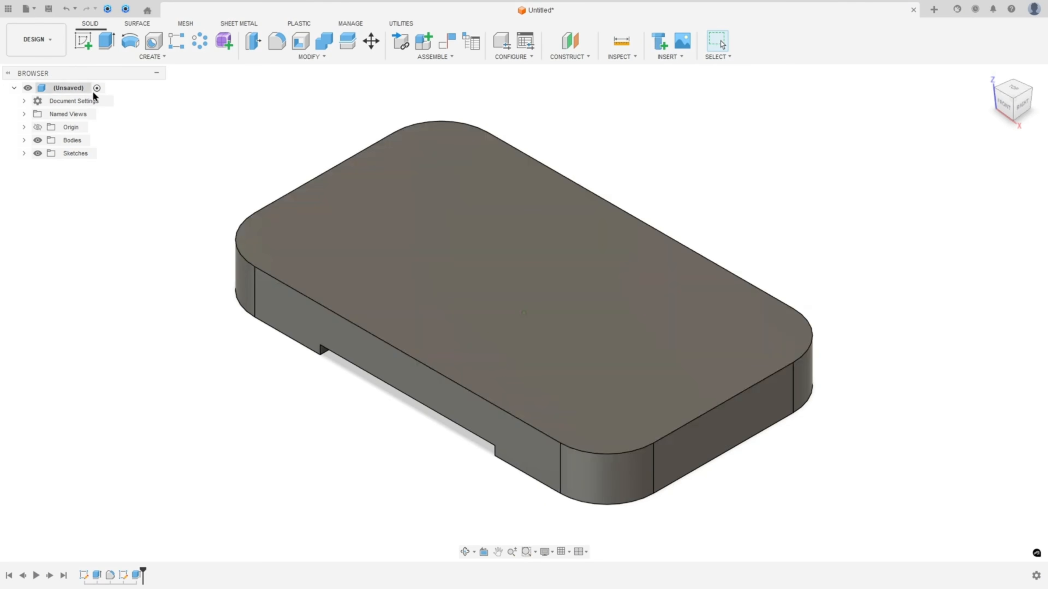
pyautogui.click(81, 43)
pyautogui.click(37, 140)
pyautogui.scroll(5, 575, 307)
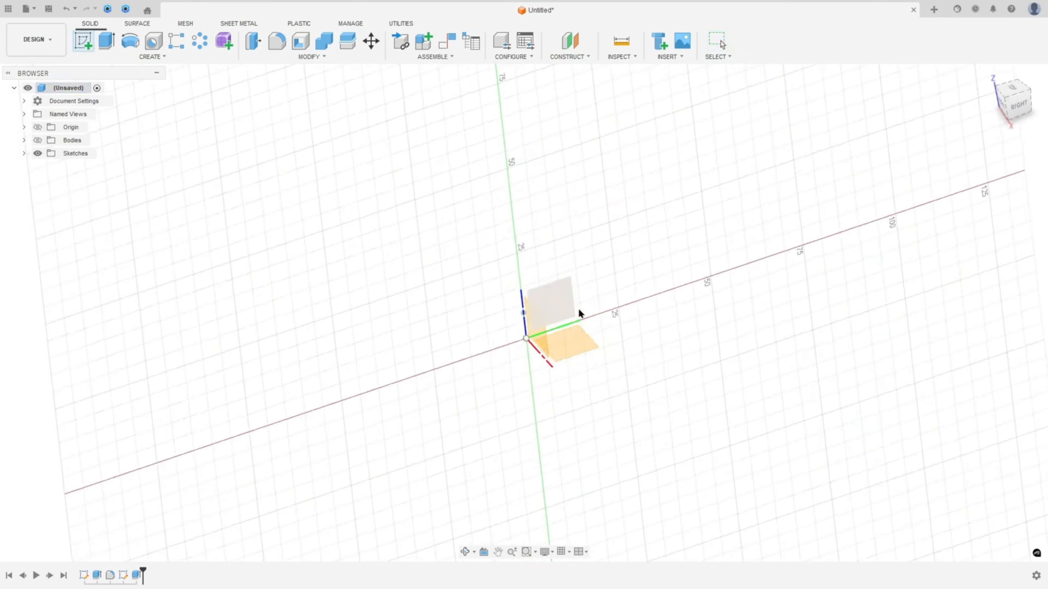
pyautogui.click(568, 305)
pyautogui.click(38, 140)
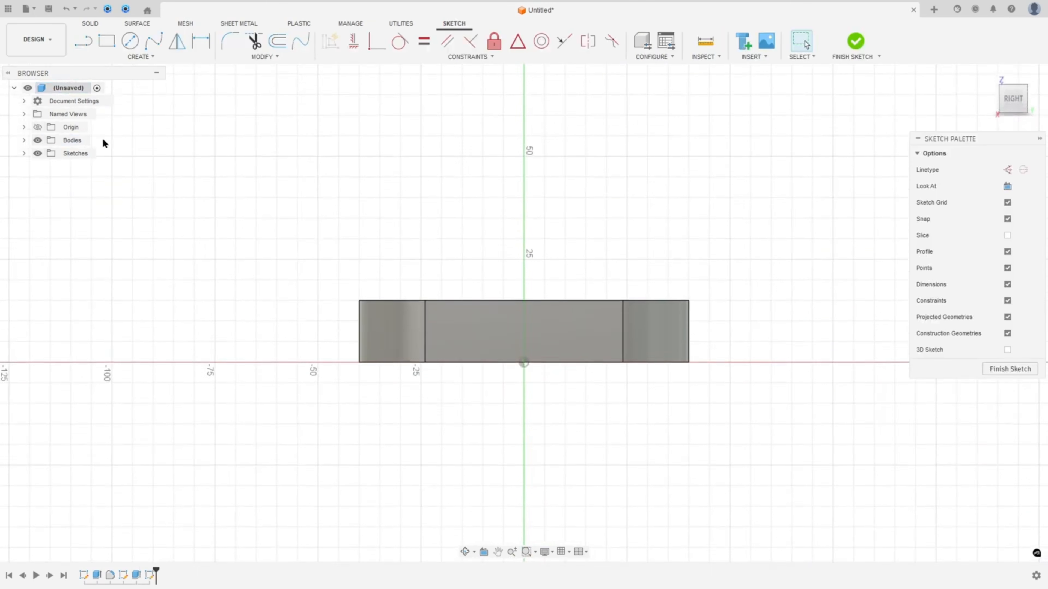
# Sketch a vertical construction line up from the origin and dimension its length to 96 mm
pyautogui.click(82, 50)
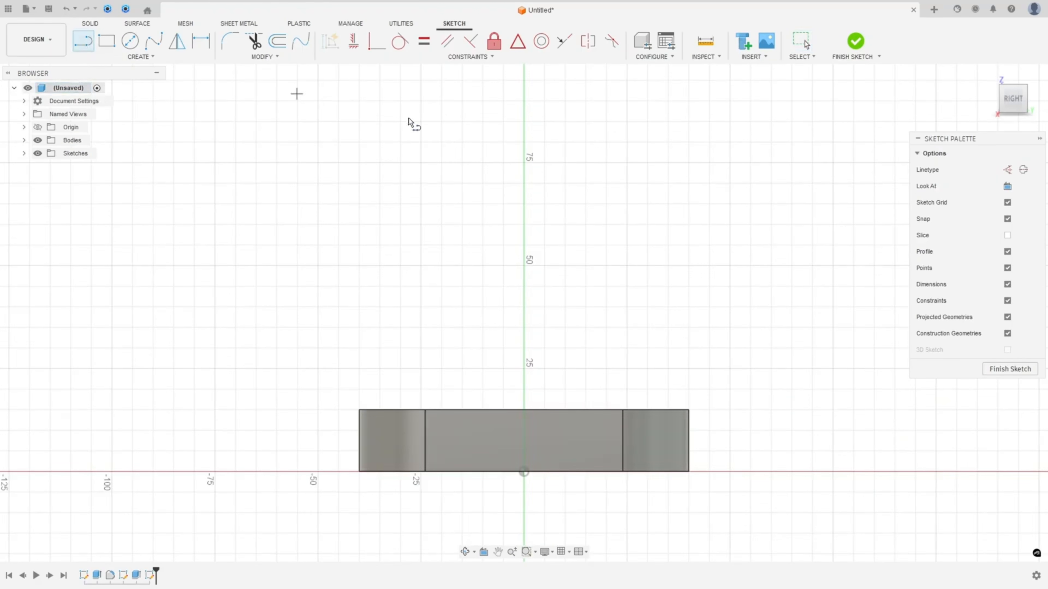
pyautogui.click(1008, 170)
pyautogui.click(524, 472)
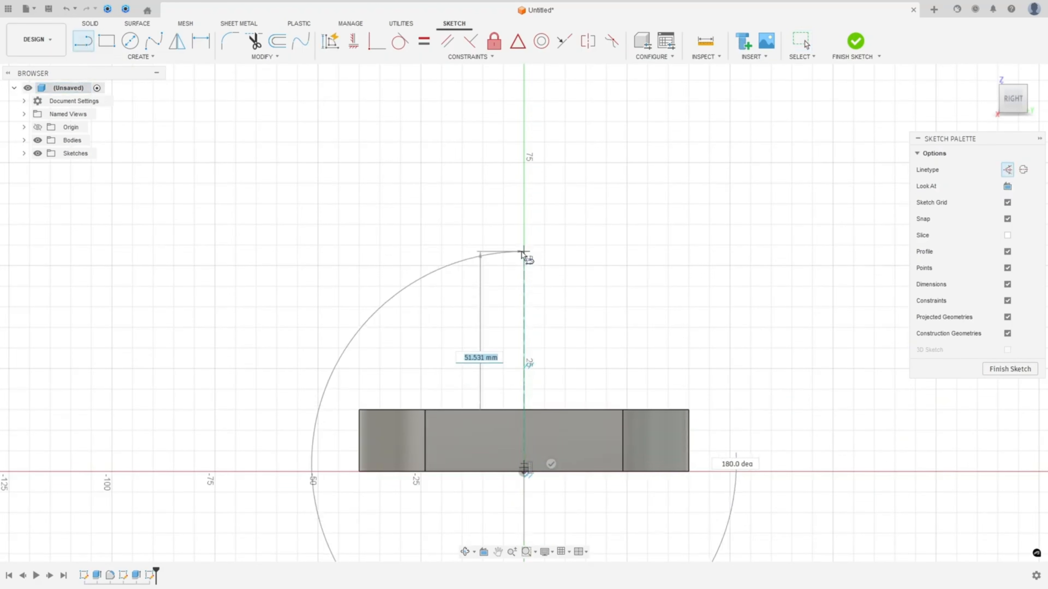
pyautogui.scroll(1, 523, 253)
pyautogui.press('Escape')
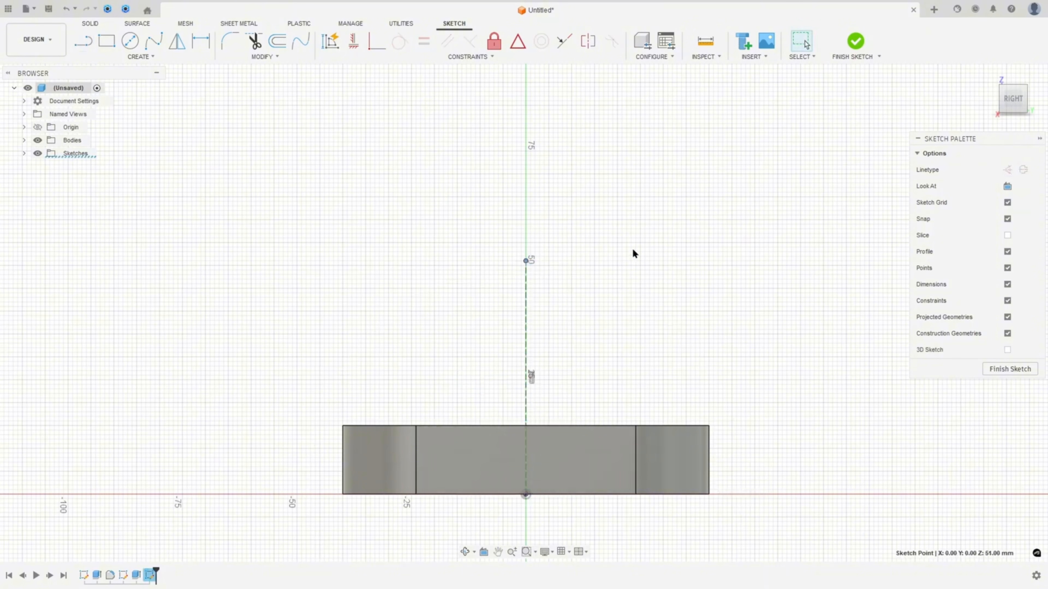
pyautogui.click(201, 44)
pyautogui.click(528, 357)
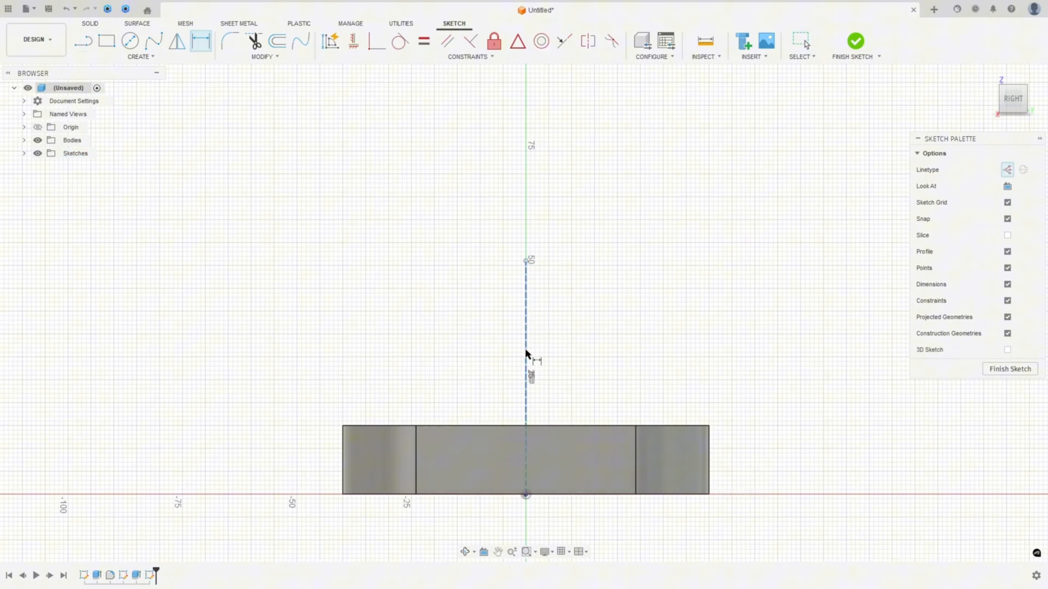
pyautogui.click(609, 353)
pyautogui.write('96')
pyautogui.press('Return')
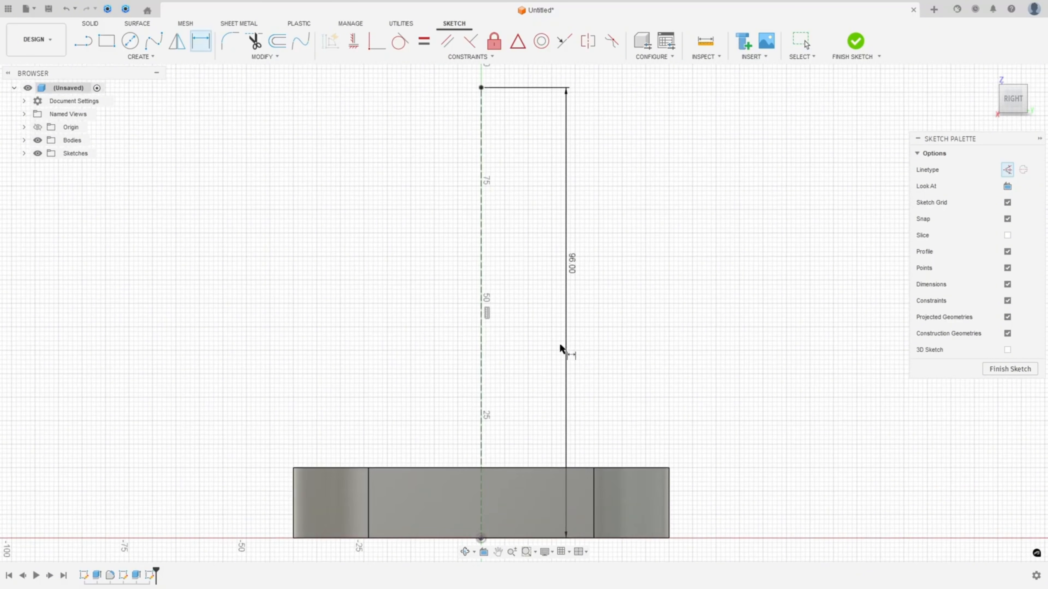
# With construction linetype off, sketch concentric circles of 90 mm and 70 mm diameter, centred just left of the construction line's upper end
pyautogui.scroll(-2, 599, 367)
pyautogui.click(130, 41)
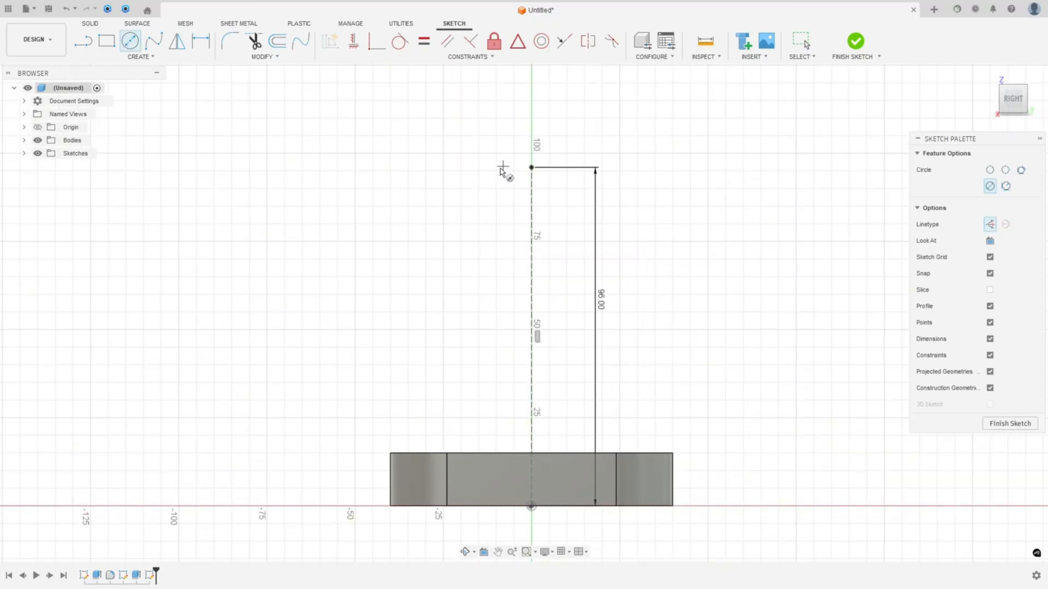
pyautogui.click(496, 171)
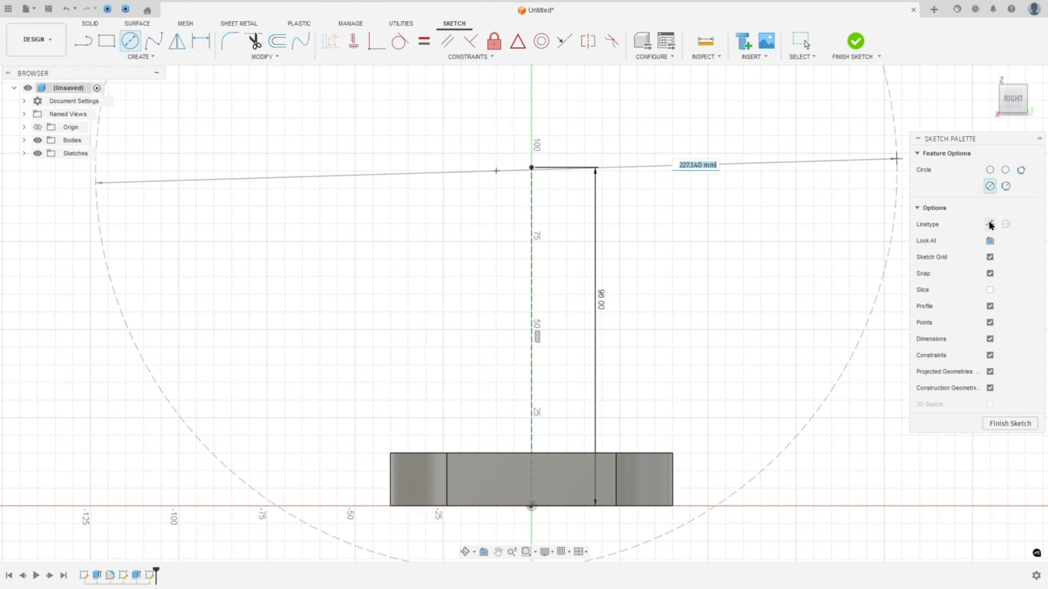
pyautogui.write('90')
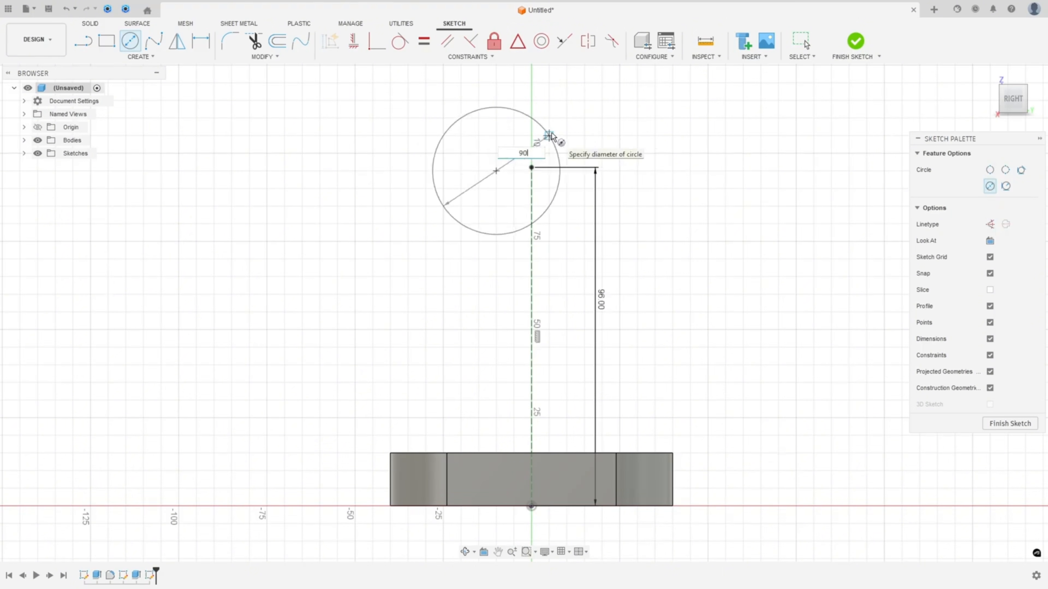
pyautogui.press('Return')
pyautogui.press('c')
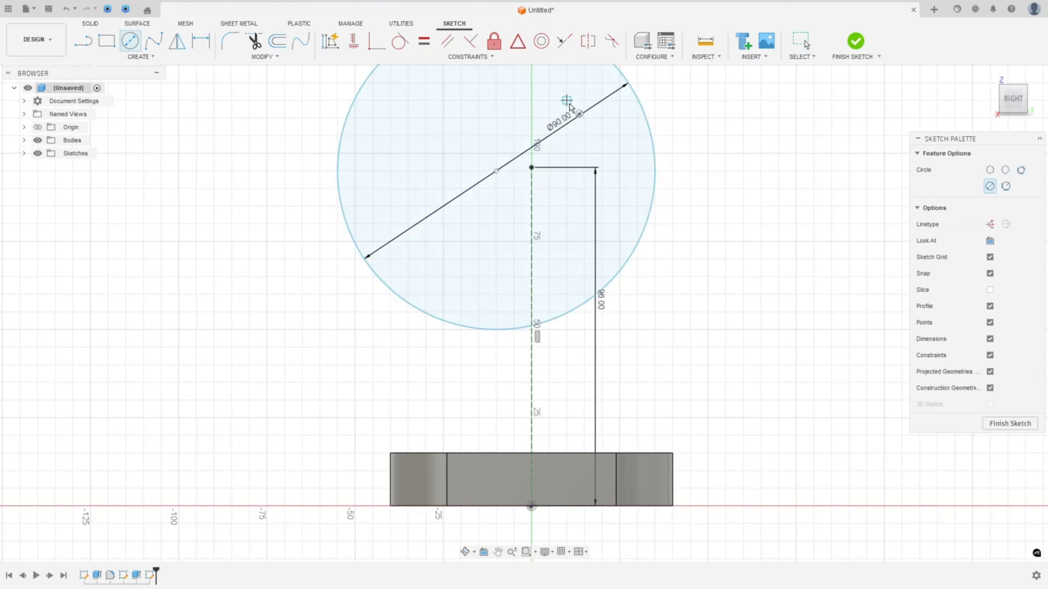
pyautogui.click(496, 171)
pyautogui.write('70')
pyautogui.press('Return')
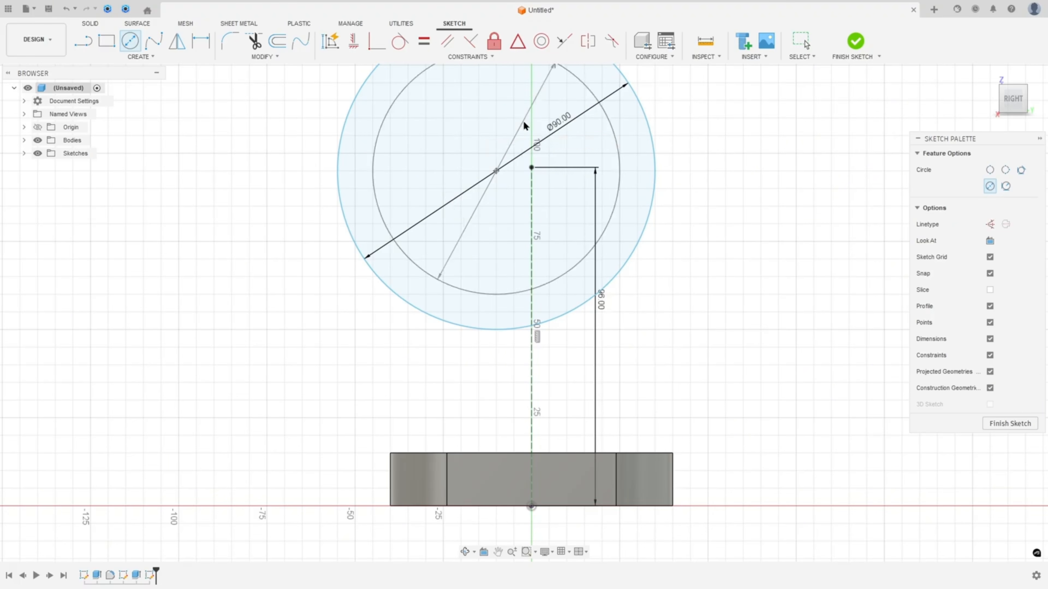
# Move the 70 mm and 90 mm diameter dimensions outside the circles to their upper right
pyautogui.scroll(-2, 545, 180)
pyautogui.moveTo(545, 181); pyautogui.dragTo(552, 237, button='middle')
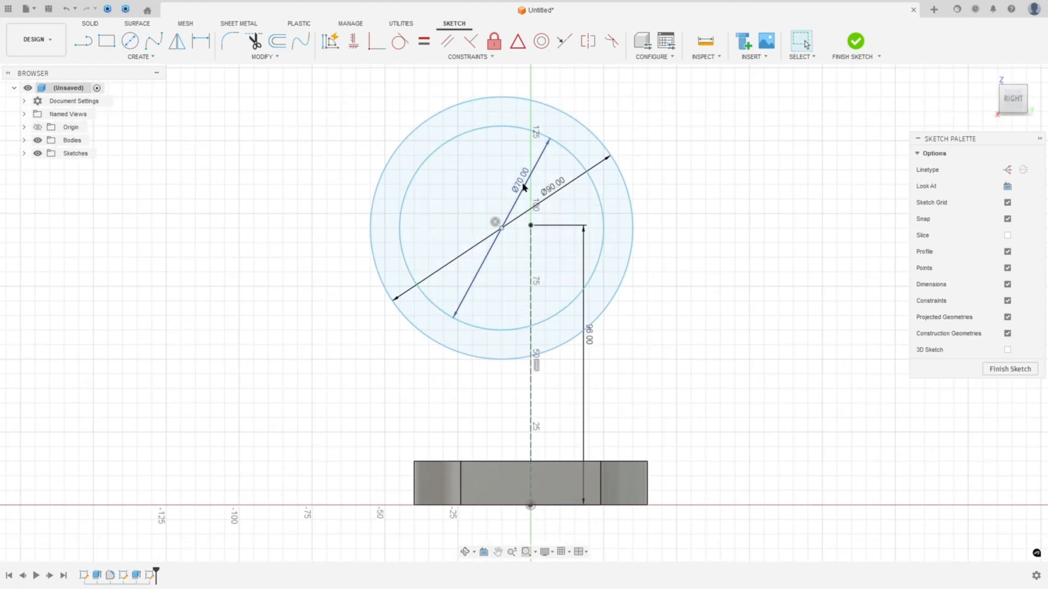
pyautogui.moveTo(523, 184); pyautogui.dragTo(653, 120)
pyautogui.moveTo(554, 189); pyautogui.dragTo(683, 143)
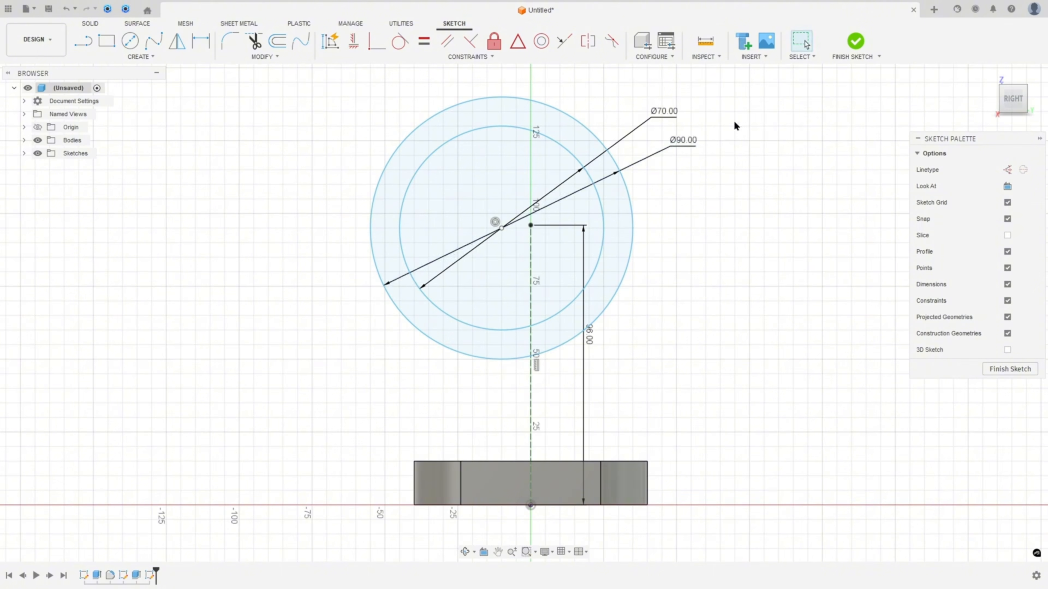
# Dimension the horizontal distance between the circles' centre and the construction line's upper end to 5 mm
pyautogui.click(201, 41)
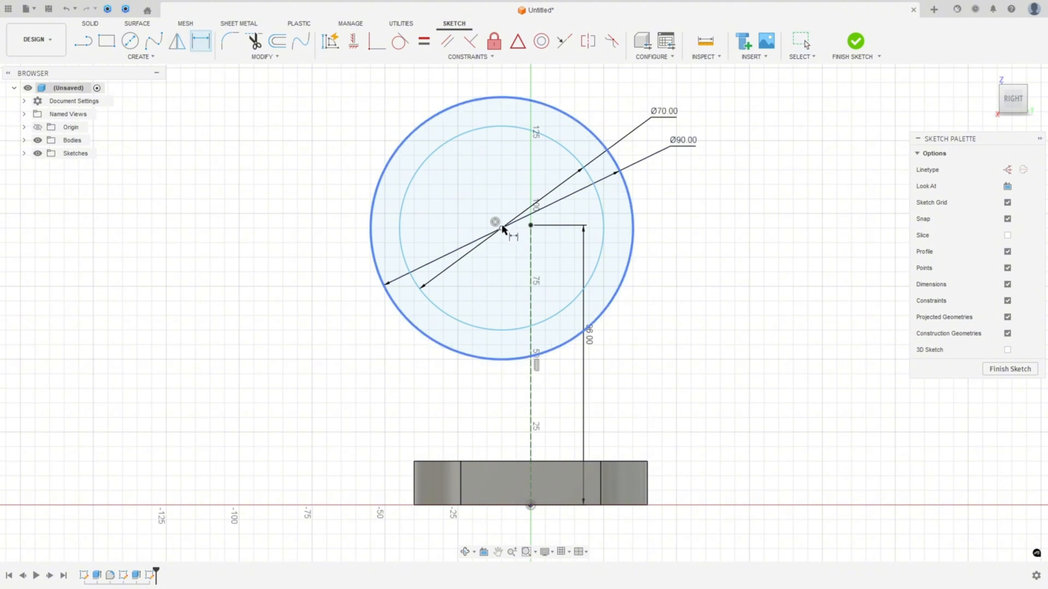
pyautogui.click(532, 225)
pyautogui.click(514, 199)
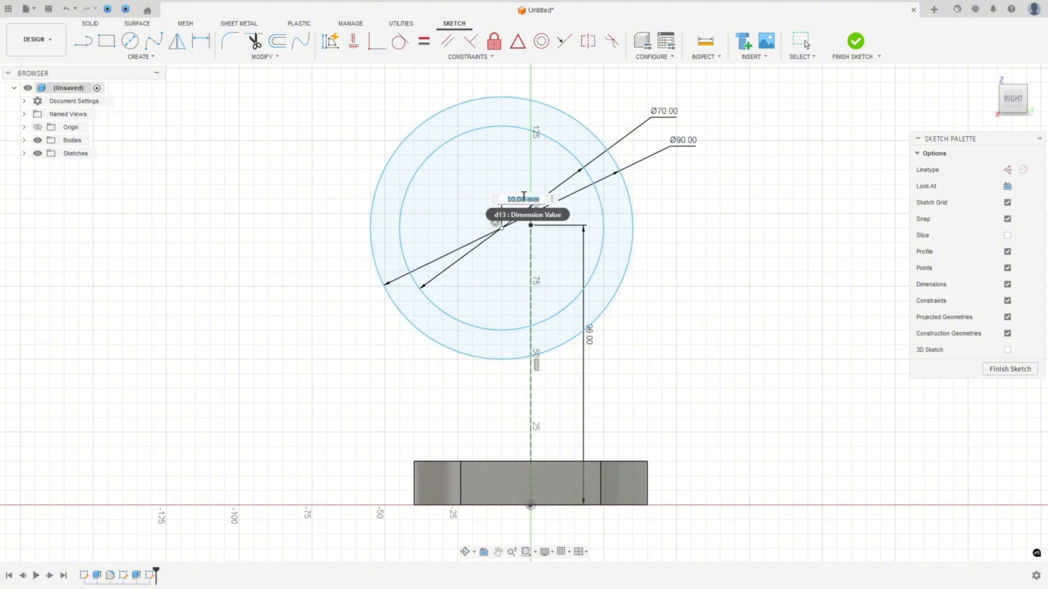
pyautogui.write('5')
pyautogui.press('Return')
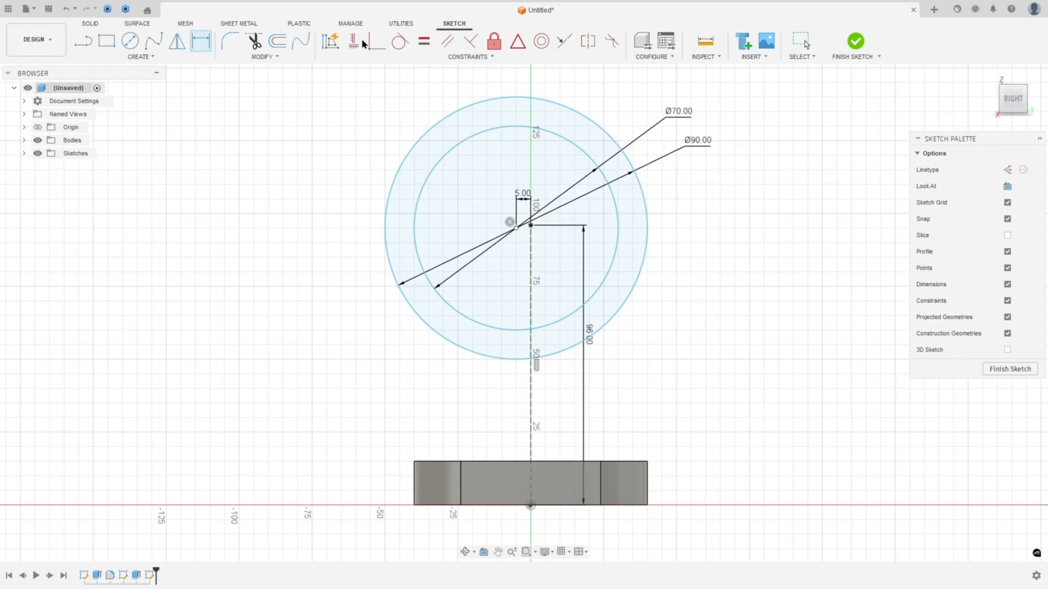
# Align the circles' centre horizontally with the construction line's upper end and move the 5 mm dimension below the base plate
pyautogui.click(353, 41)
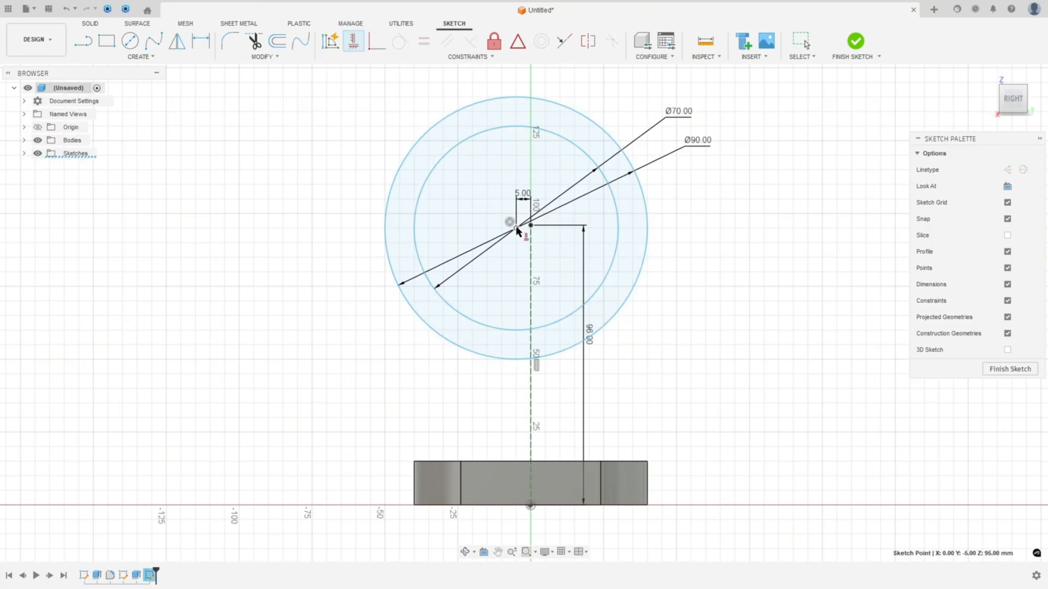
pyautogui.click(531, 225)
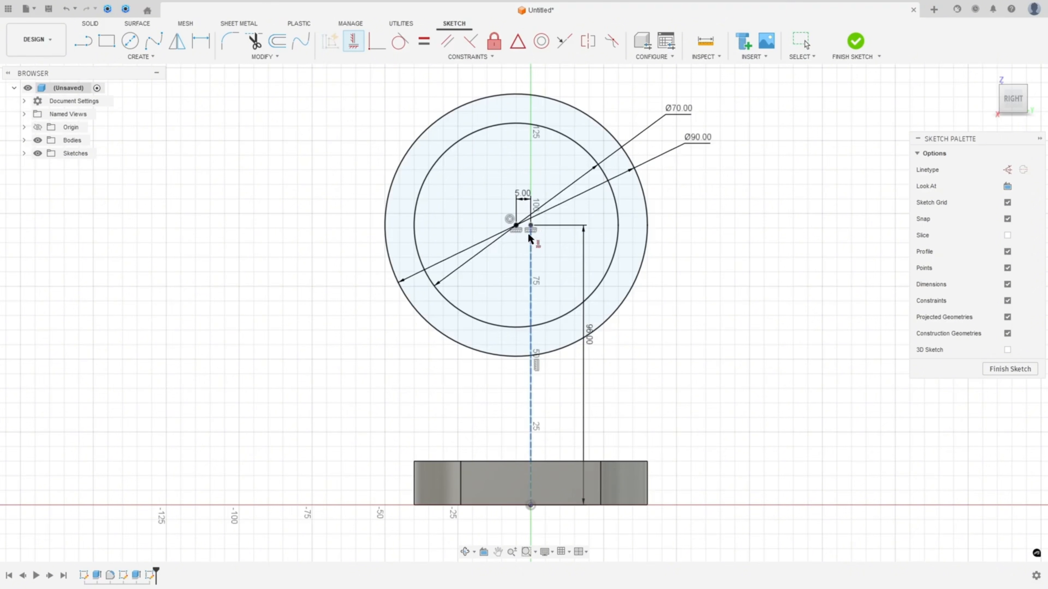
pyautogui.press('Escape')
pyautogui.moveTo(522, 193); pyautogui.dragTo(469, 534)
pyautogui.moveTo(474, 400); pyautogui.dragTo(495, 388, button='middle')
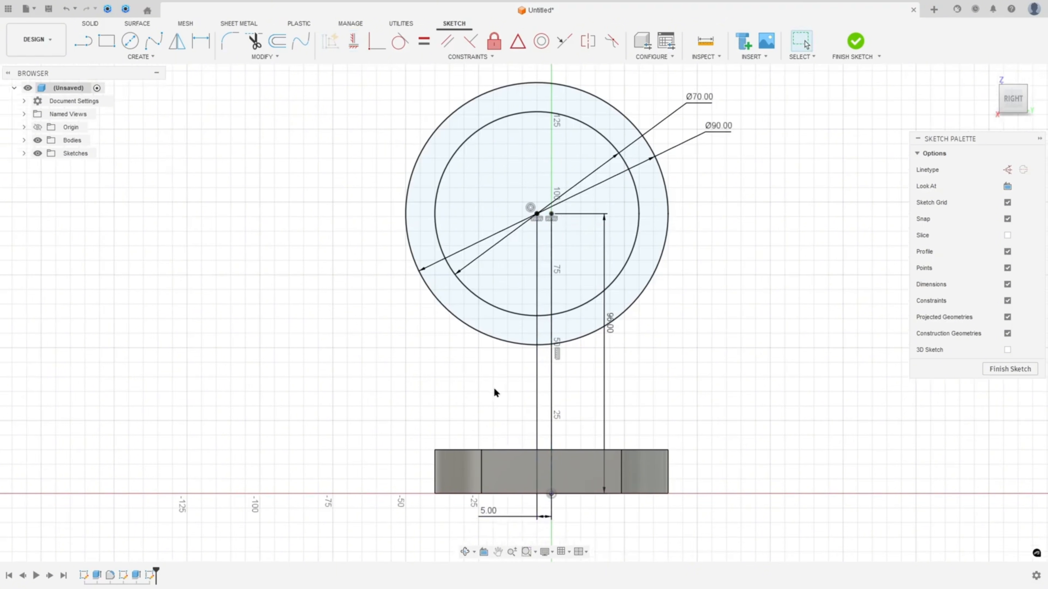
# In the PDF drawing, trace the support's inclined line, mark the 5 and 80 dimensions and trace the base's horizontal edges, then return to Fusion
pyautogui.hotkey('alt', 'Tab')
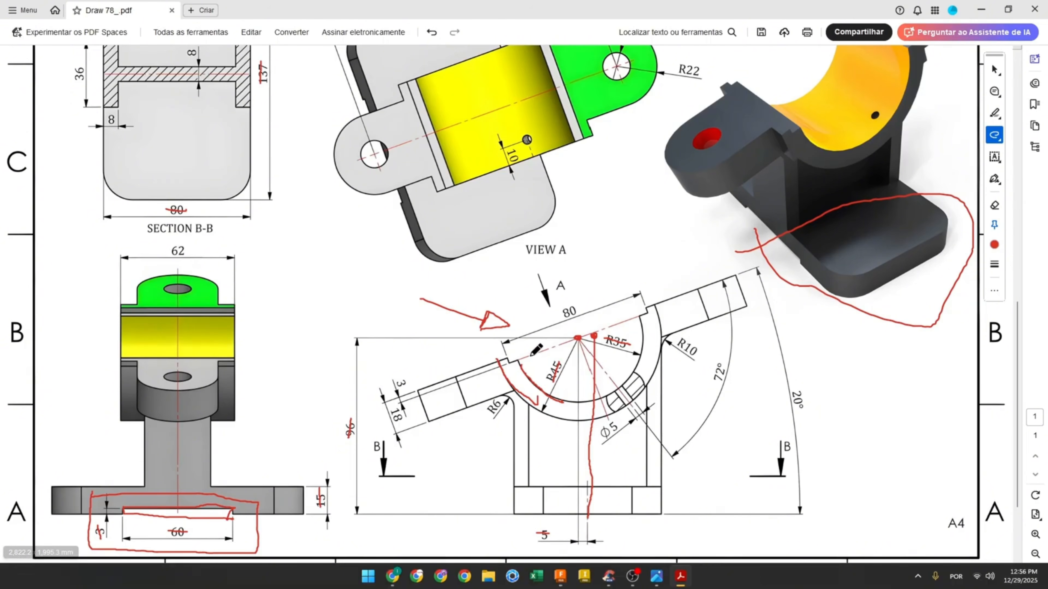
pyautogui.moveTo(529, 357); pyautogui.dragTo(578, 342)
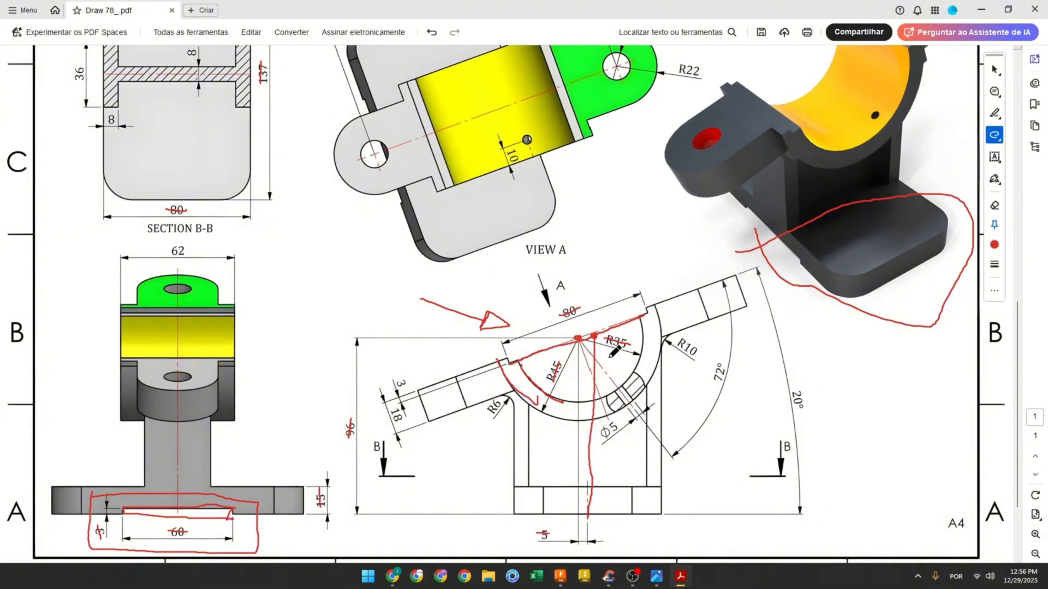
pyautogui.moveTo(601, 333); pyautogui.dragTo(646, 317)
pyautogui.moveTo(587, 514); pyautogui.dragTo(694, 513)
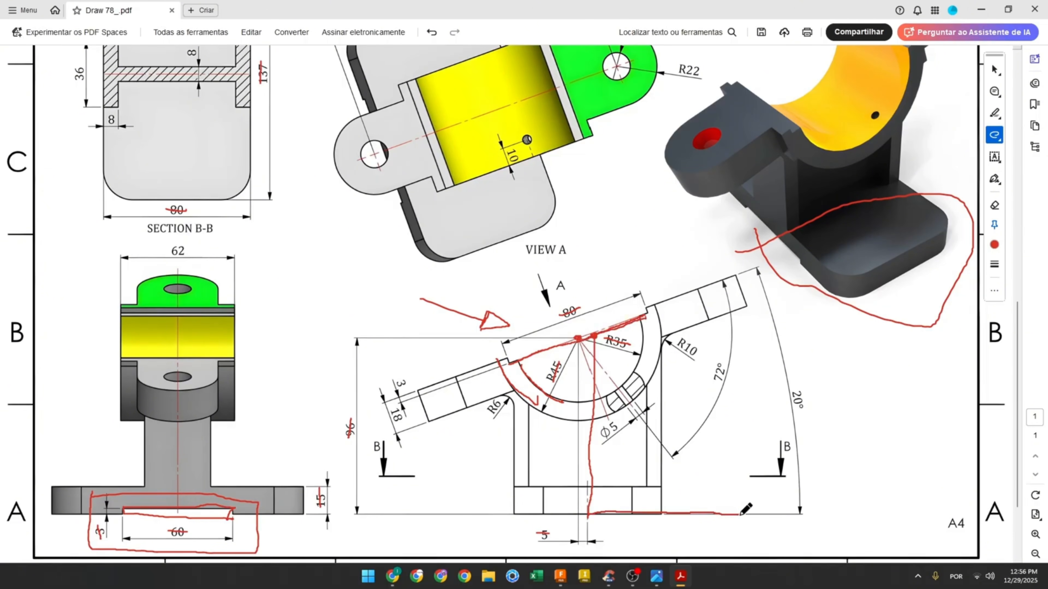
pyautogui.moveTo(589, 488); pyautogui.dragTo(646, 492)
pyautogui.moveTo(605, 511); pyautogui.dragTo(687, 507)
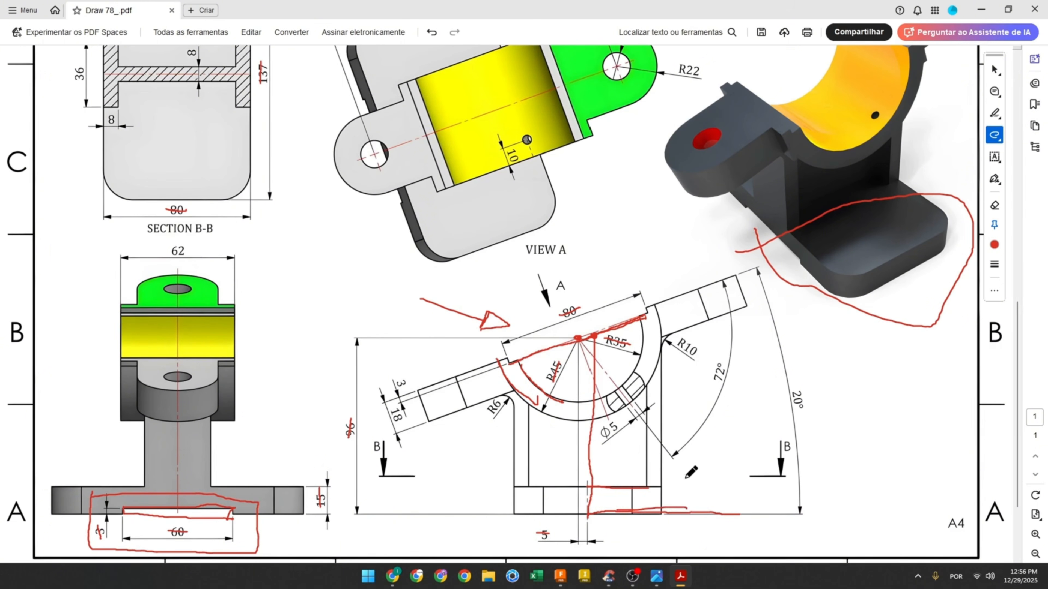
pyautogui.click(560, 575)
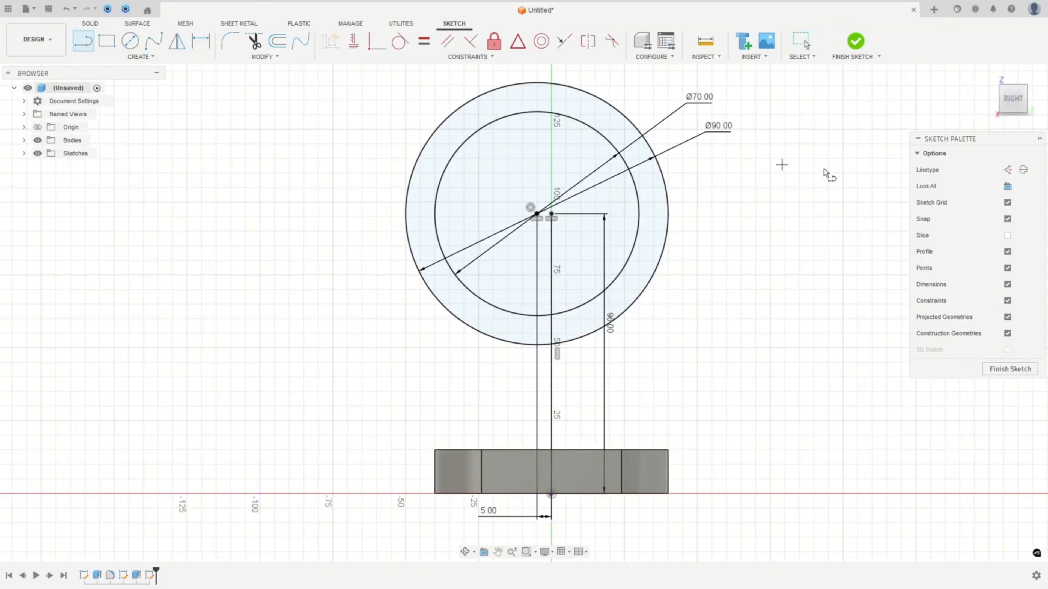
# Sketch a horizontal construction line about 80 mm long from the origin along the base plate's bottom edge
pyautogui.click(1007, 169)
pyautogui.click(551, 494)
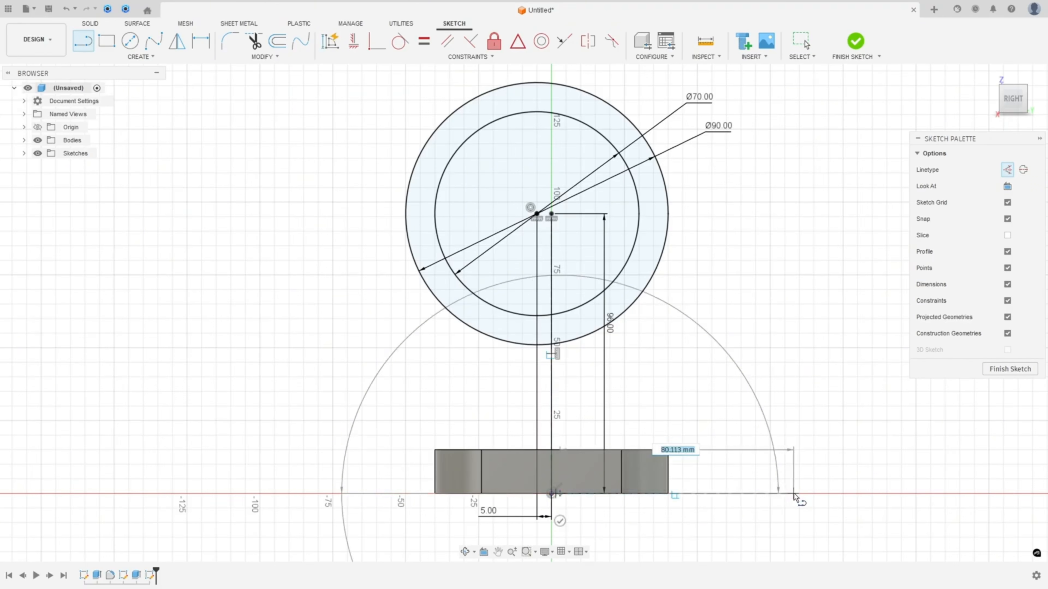
pyautogui.click(793, 494)
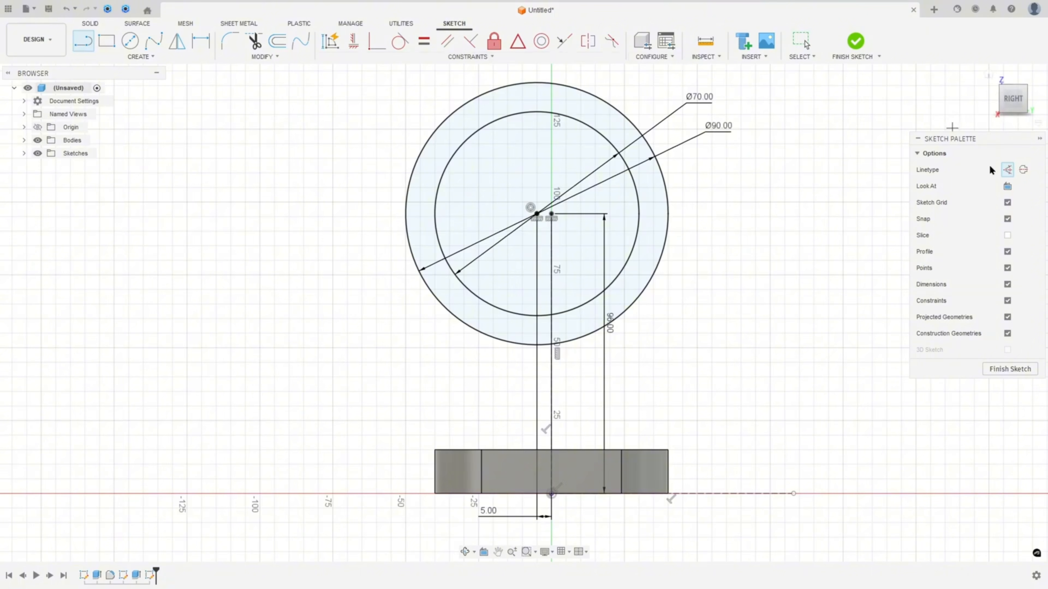
# Sketch a solid inclined line inside the concentric circles and set its length to 80 mm
pyautogui.click(1008, 170)
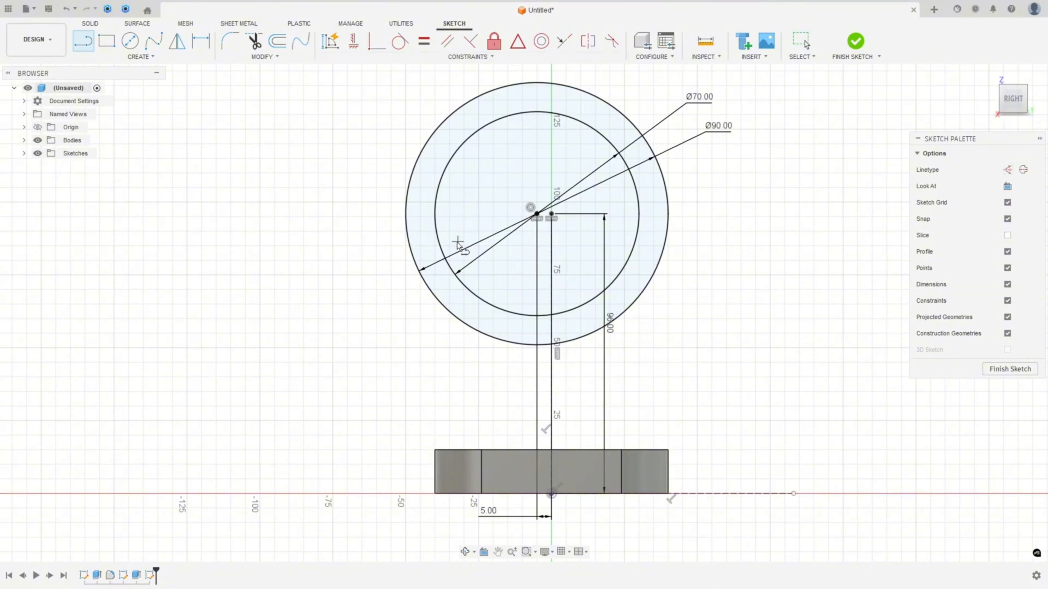
pyautogui.moveTo(457, 239); pyautogui.dragTo(562, 162)
pyautogui.press('Escape')
pyautogui.click(200, 41)
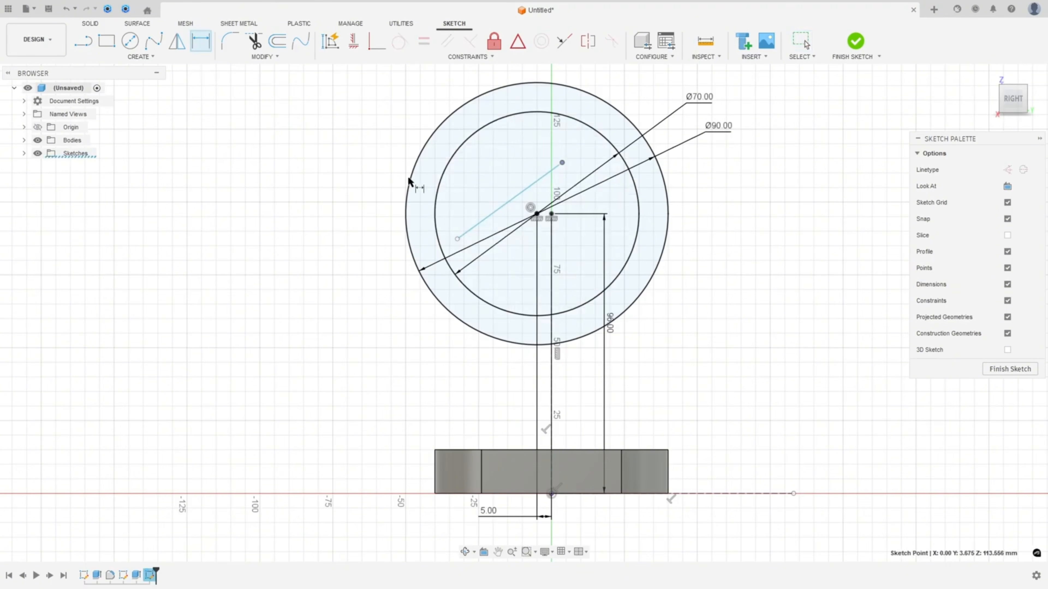
pyautogui.click(500, 208)
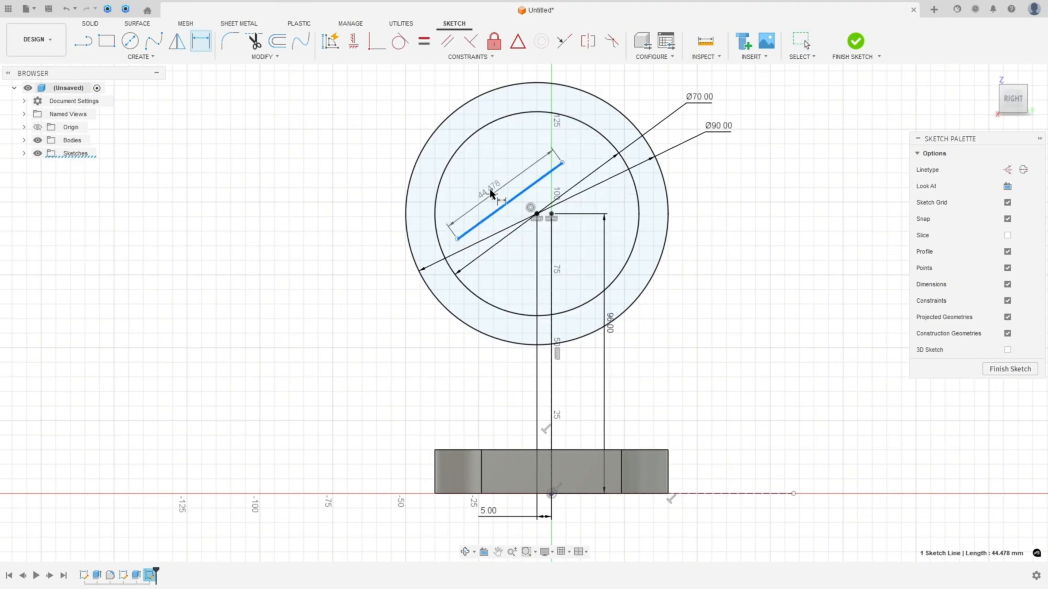
pyautogui.click(486, 183)
pyautogui.write('80')
pyautogui.press('Return')
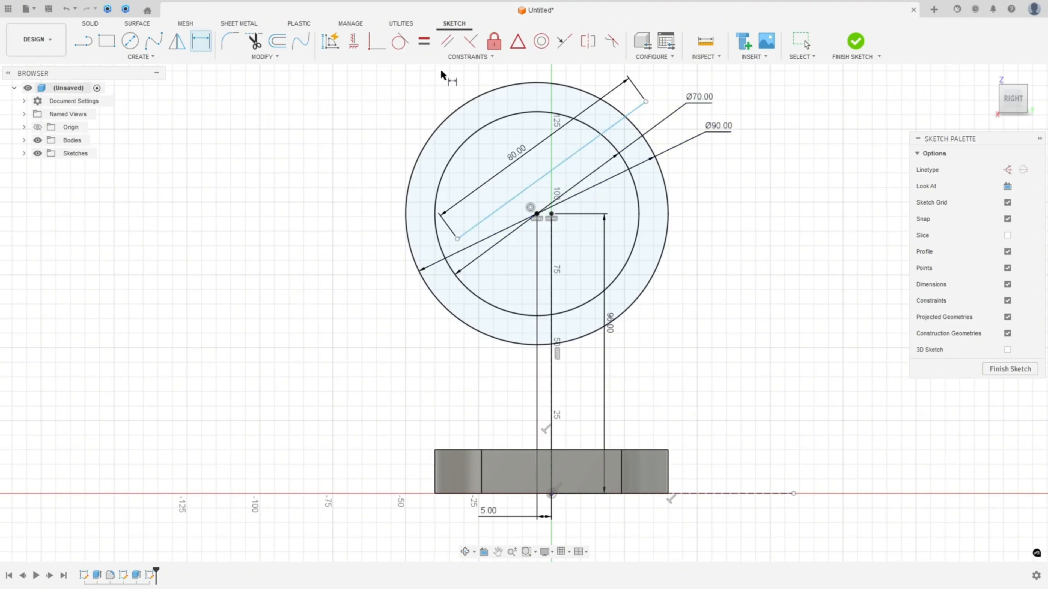
pyautogui.press('Escape')
# Constrain the 80 mm line's midpoint to the circles' centre
pyautogui.click(517, 56)
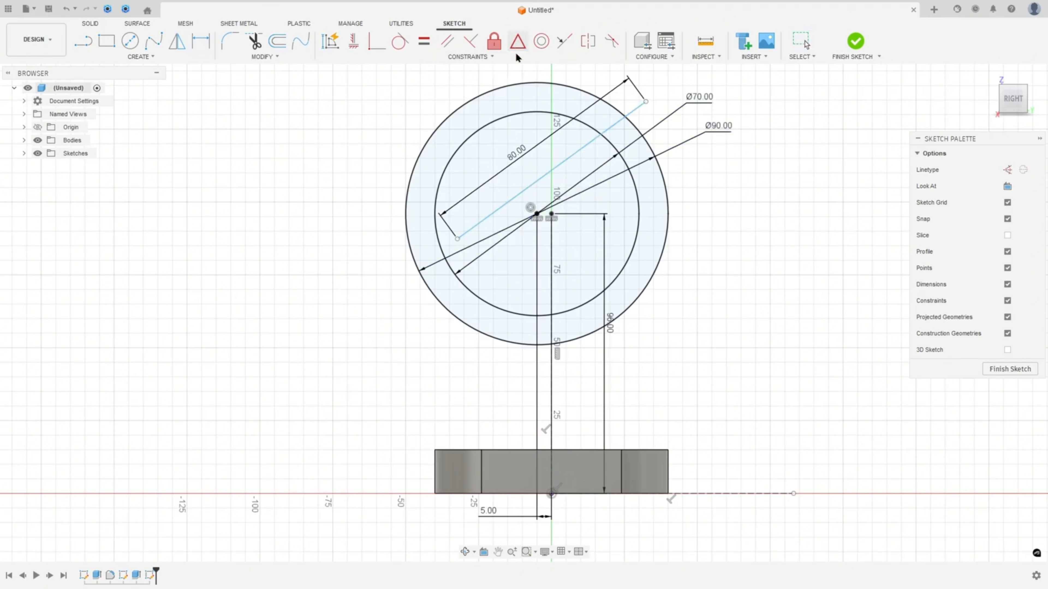
pyautogui.click(564, 167)
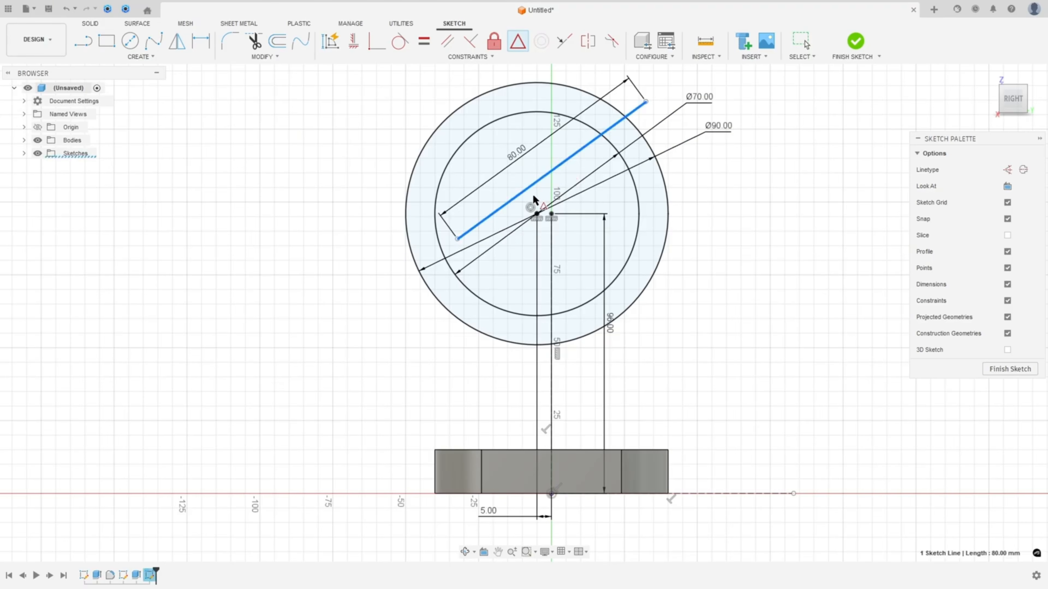
pyautogui.click(536, 214)
# Set the angle between the 80 mm line and the horizontal construction line to 20° and place the dimension to the right of the circles
pyautogui.click(202, 43)
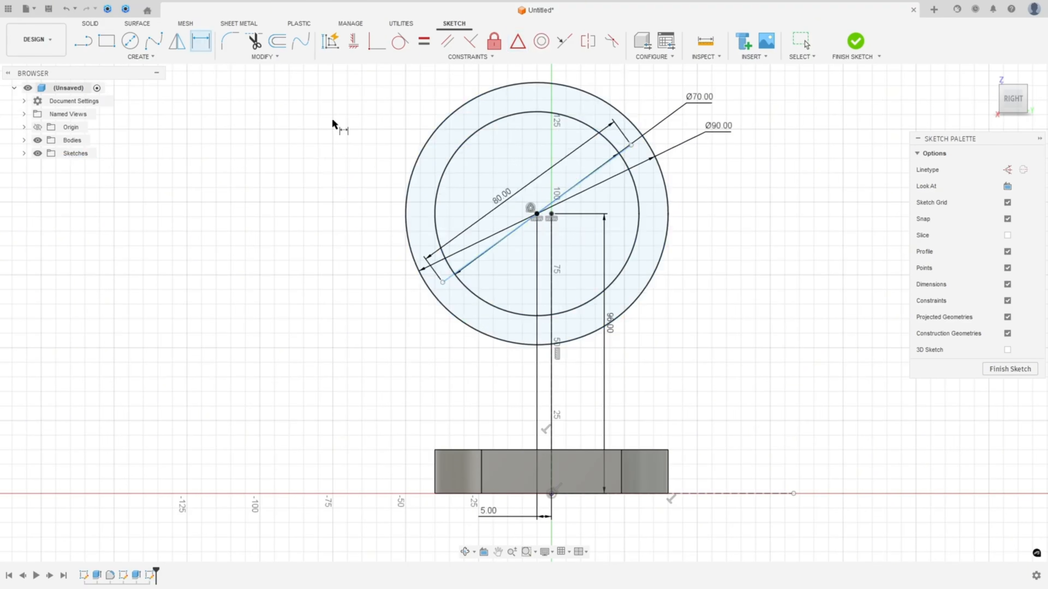
pyautogui.click(604, 164)
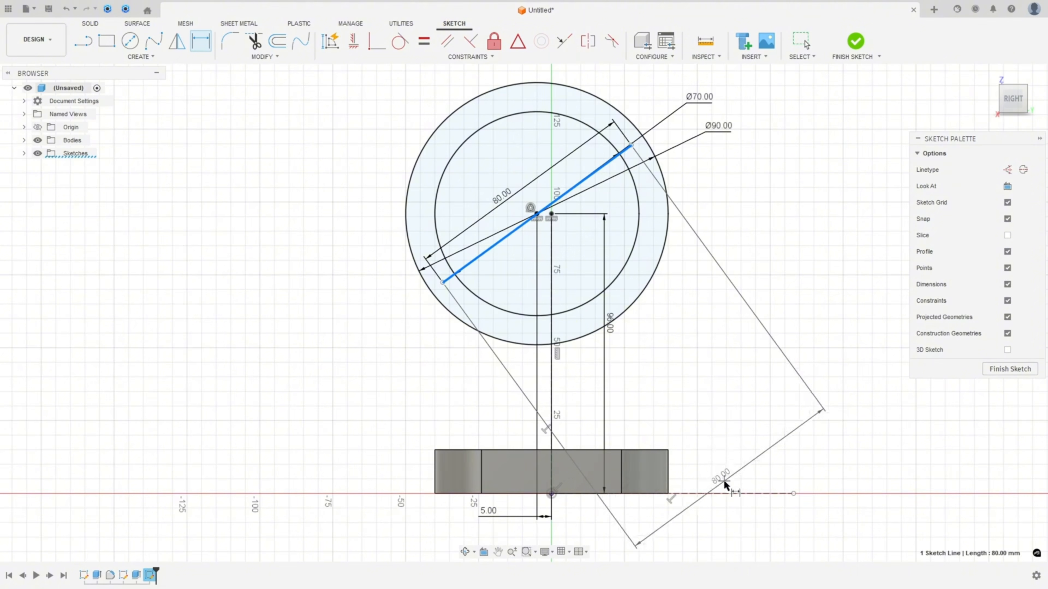
pyautogui.click(726, 492)
pyautogui.click(726, 382)
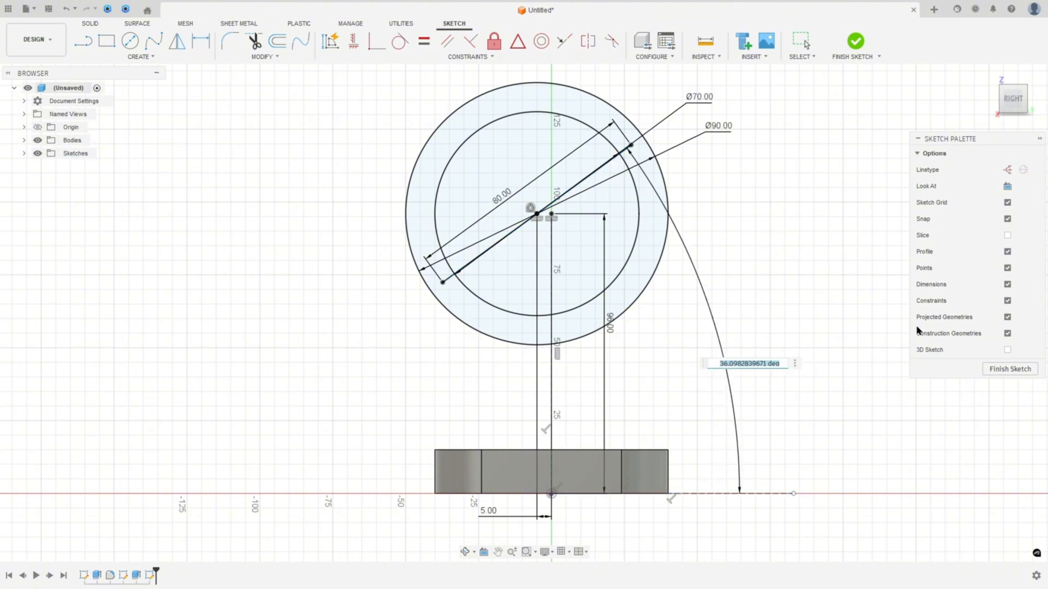
pyautogui.write('20')
pyautogui.press('Return')
pyautogui.press('Escape')
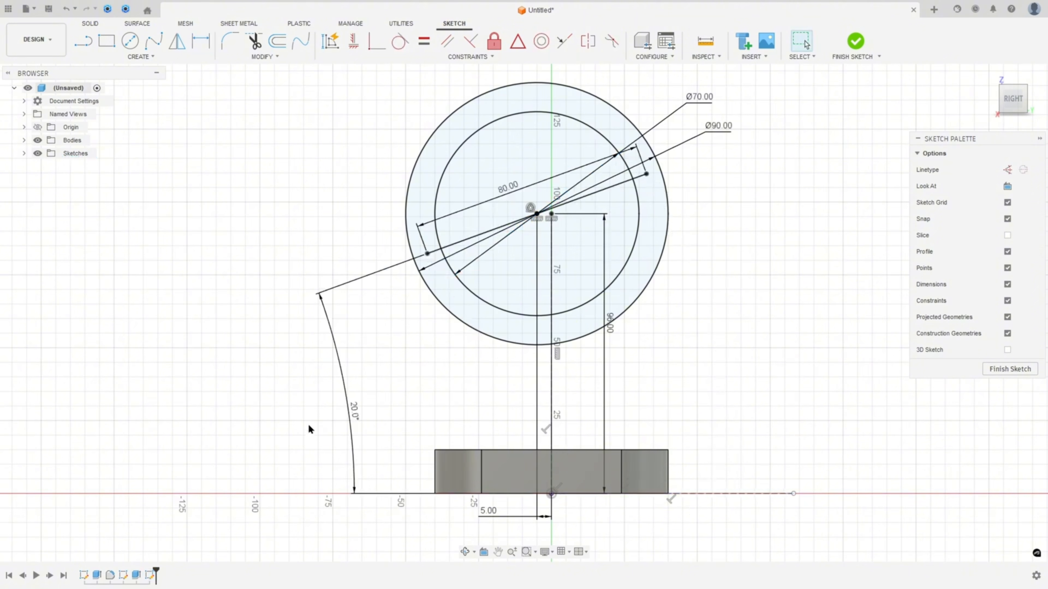
pyautogui.moveTo(352, 425)
pyautogui.mouseDown()
pyautogui.moveTo(811, 285)
pyautogui.moveTo(800, 274)
pyautogui.mouseUp()
pyautogui.scroll(5, 706, 263)
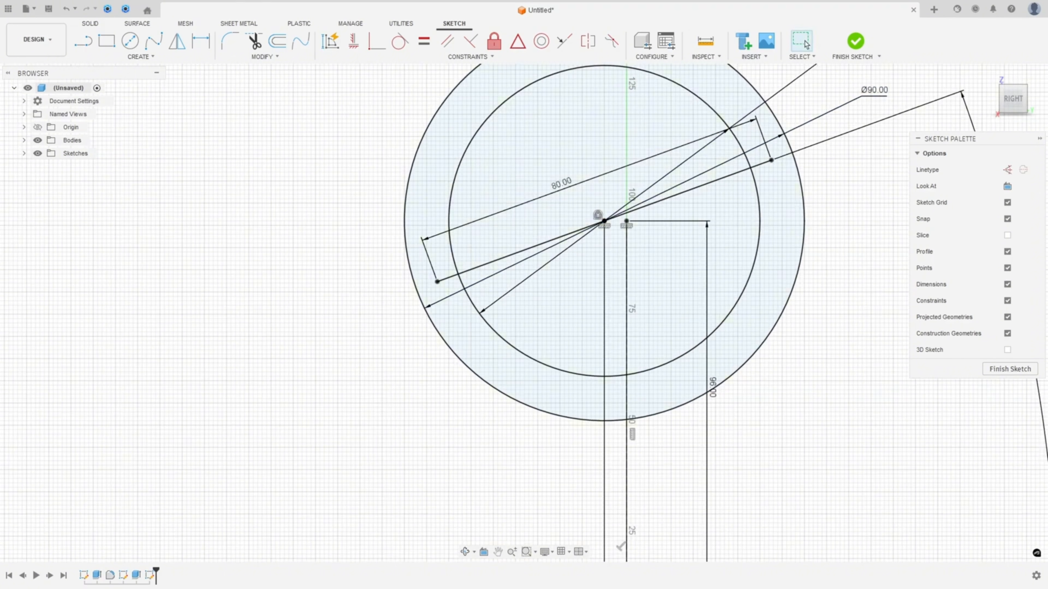
# In the PDF drawing, trace the small steps at both ends of the support's inclined line, strike out the 3 dimension, then return to Fusion
pyautogui.hotkey('alt', 'Tab')
pyautogui.keyDown('ctrl'); pyautogui.scroll(3, 516, 363); pyautogui.keyUp('ctrl')
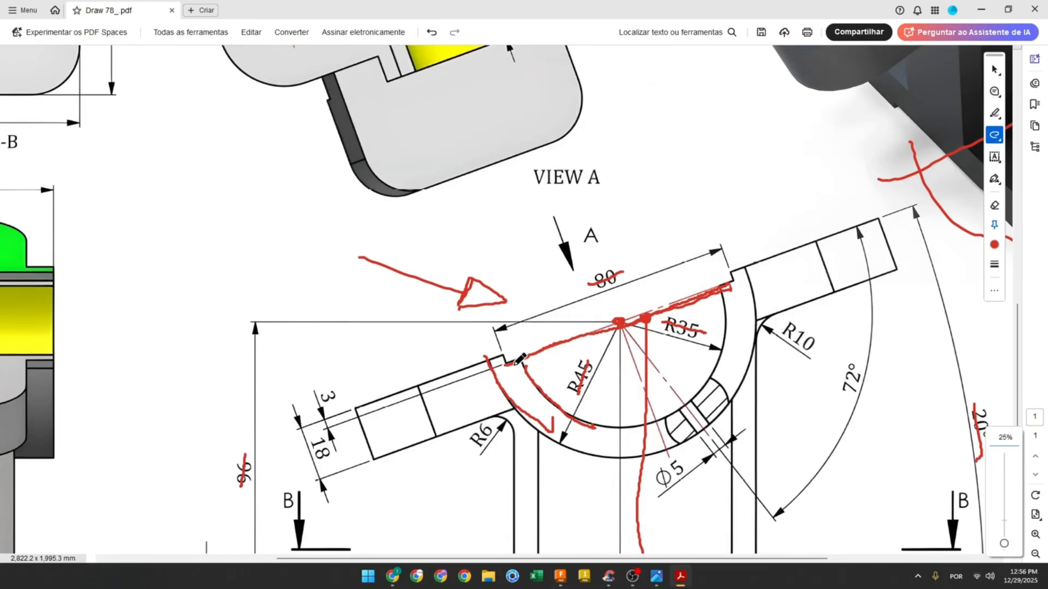
pyautogui.keyDown('ctrl'); pyautogui.scroll(3, 519, 360); pyautogui.keyUp('ctrl')
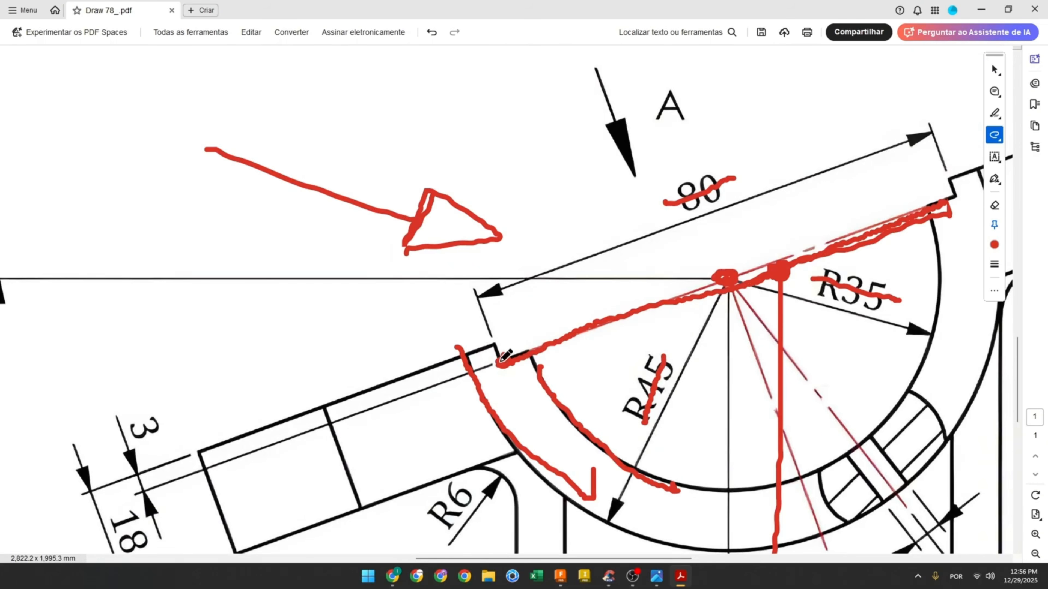
pyautogui.moveTo(504, 357); pyautogui.dragTo(491, 334)
pyautogui.moveTo(117, 431); pyautogui.dragTo(194, 416)
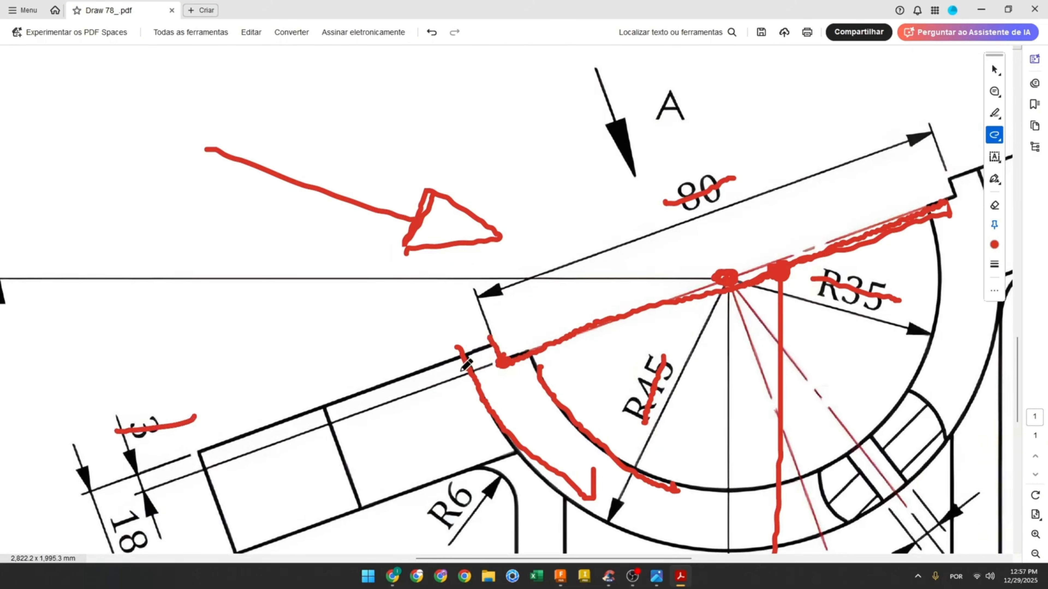
pyautogui.moveTo(490, 343)
pyautogui.mouseDown()
pyautogui.moveTo(465, 352)
pyautogui.moveTo(449, 337)
pyautogui.moveTo(440, 346)
pyautogui.mouseUp()
pyautogui.scroll(2, 583, 480)
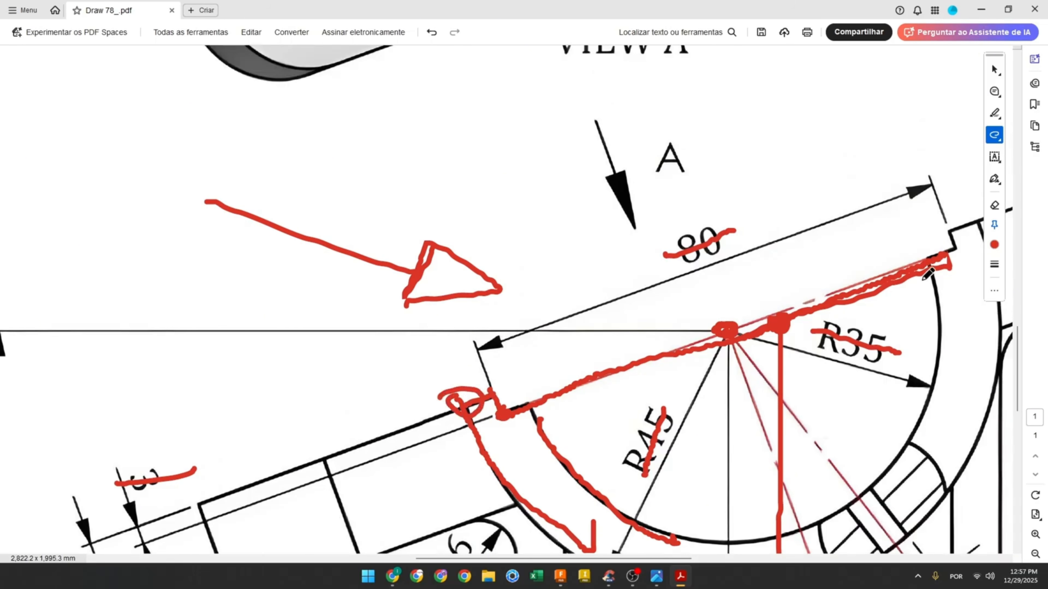
pyautogui.moveTo(935, 258); pyautogui.dragTo(984, 216)
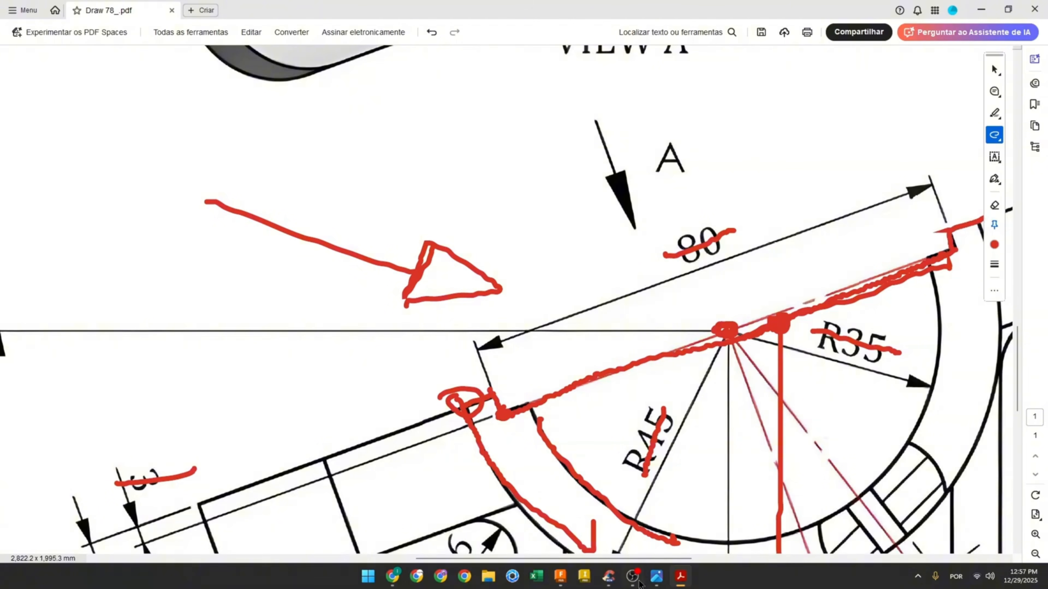
pyautogui.click(562, 578)
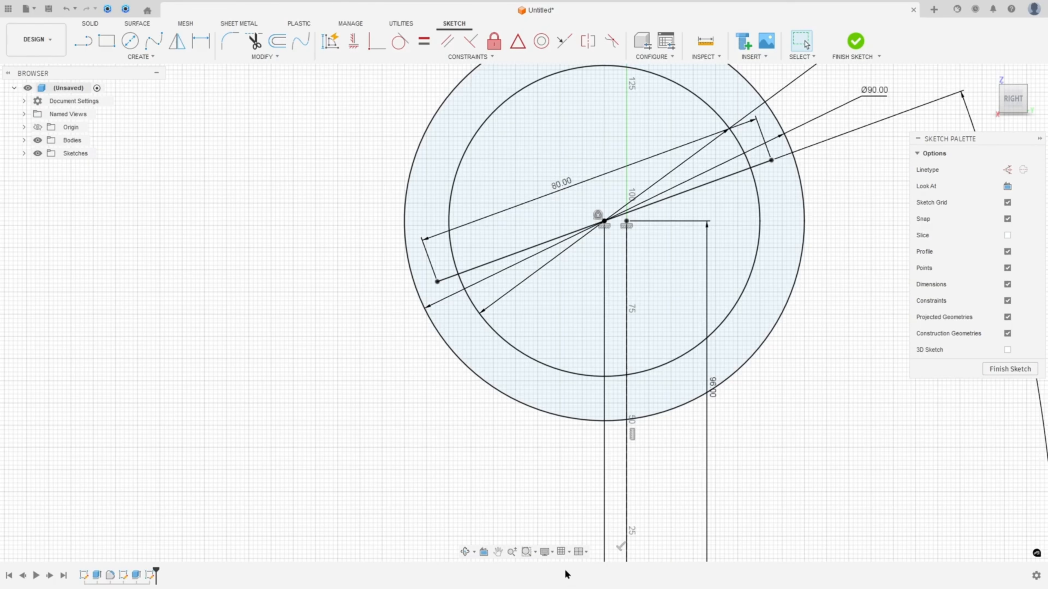
# From the 80 mm line's lower end, sketch a perpendicular step about 2.9 mm high, then a parallel line out to the 90 mm circle
pyautogui.click(82, 41)
pyautogui.scroll(-4, 429, 269)
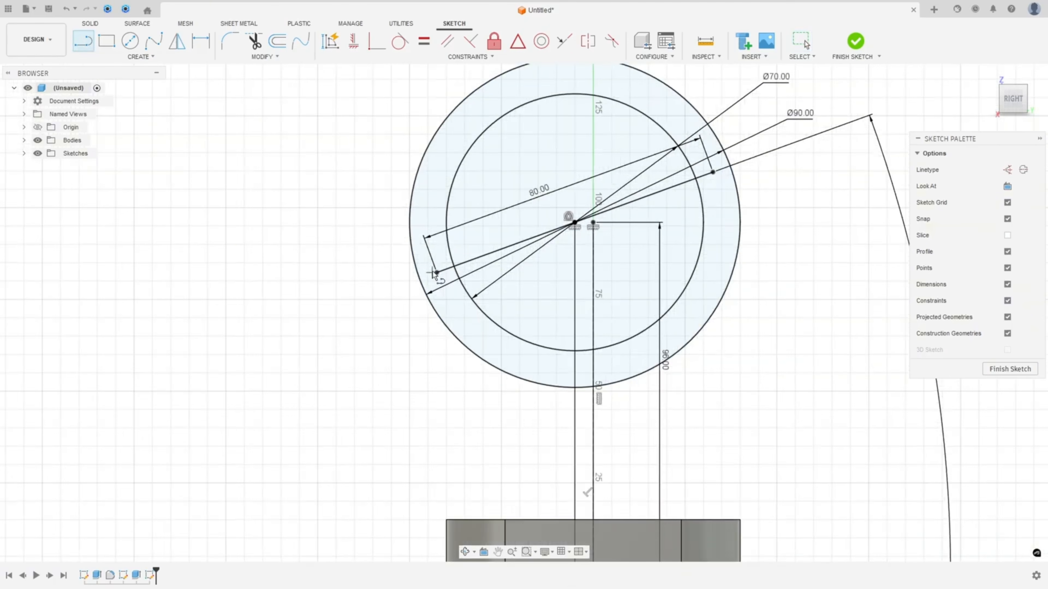
pyautogui.scroll(6, 431, 277)
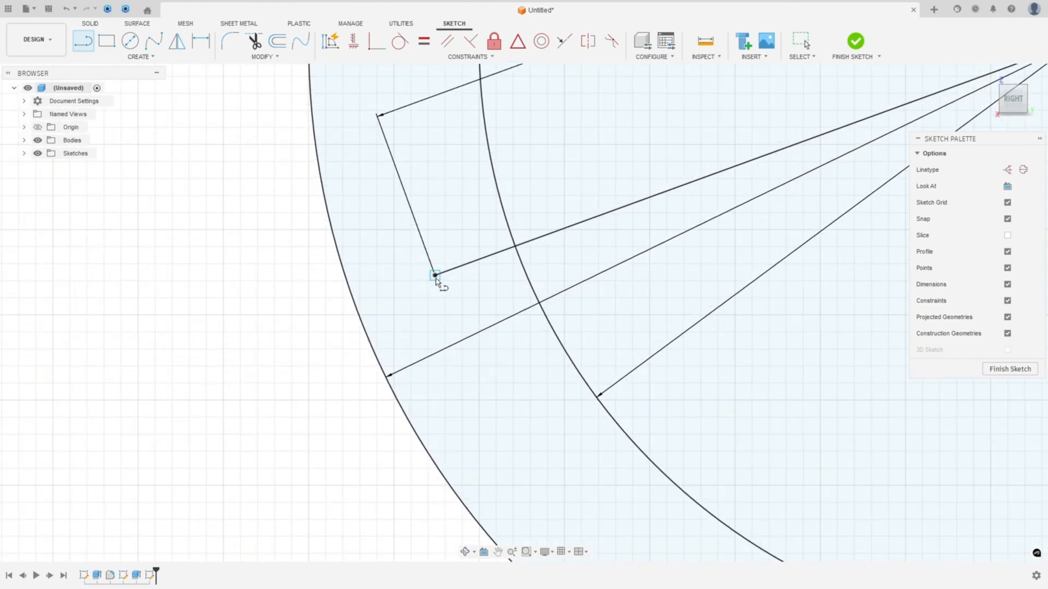
pyautogui.click(435, 275)
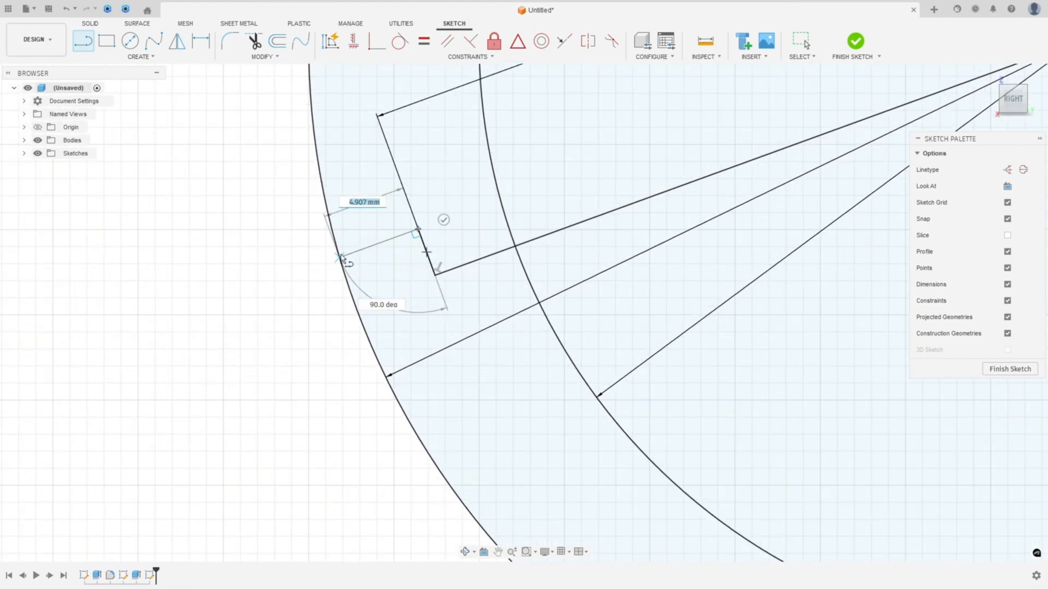
pyautogui.click(341, 257)
pyautogui.press('Escape')
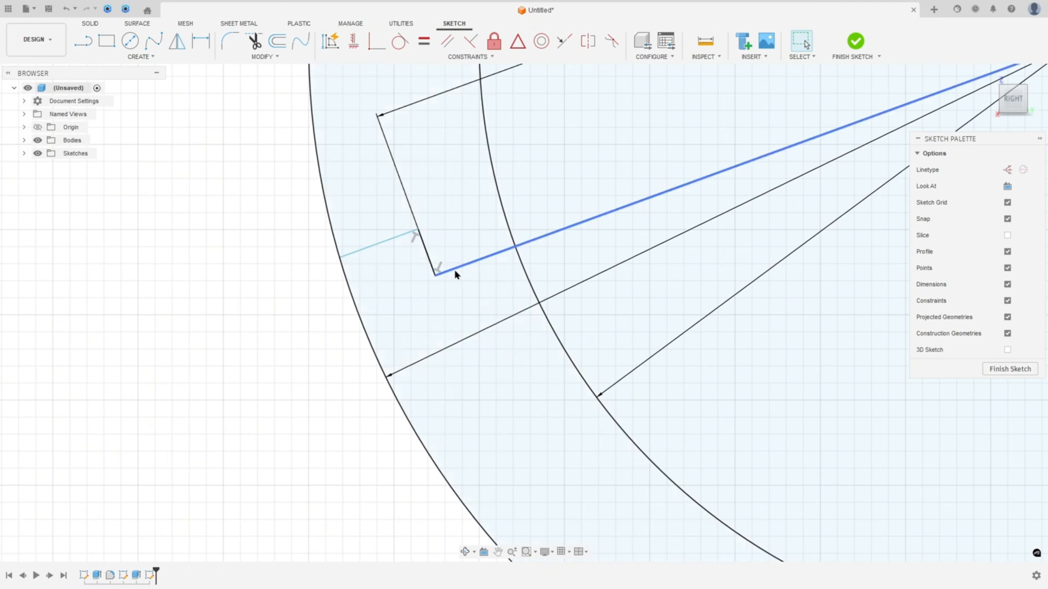
# Set the lower step's perpendicular line to 3 mm, with the dimension placed outside the 90 mm circle
pyautogui.click(211, 45)
pyautogui.click(432, 264)
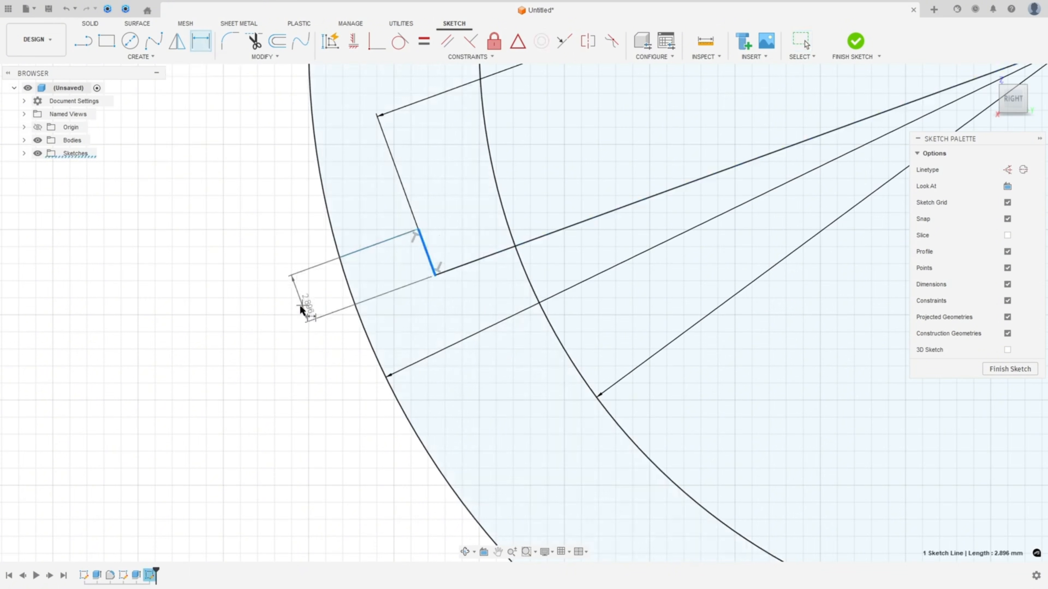
pyautogui.click(300, 309)
pyautogui.write('3')
pyautogui.press('Return')
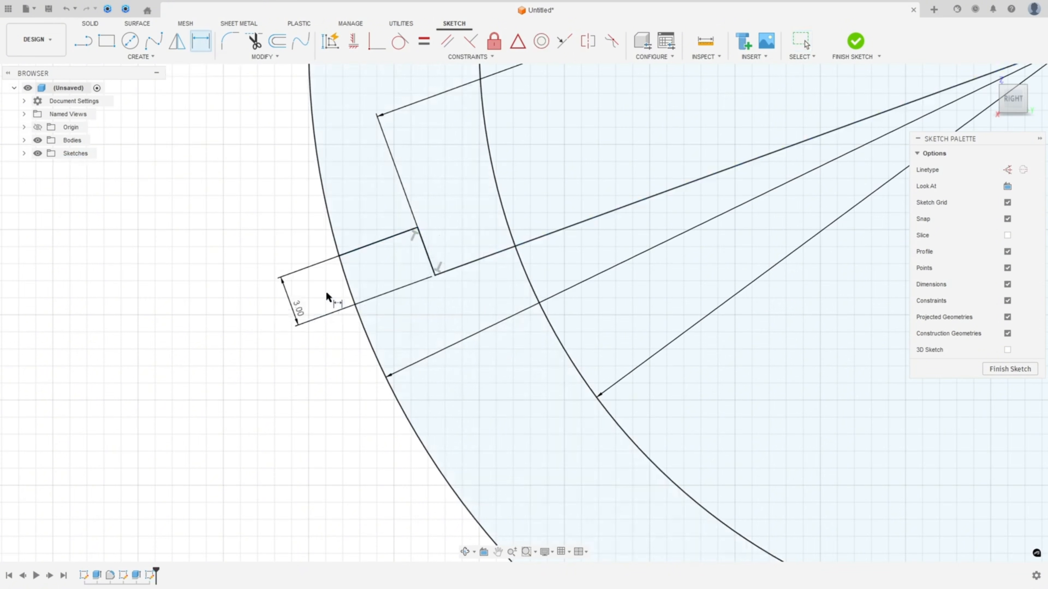
# From the 80 mm line's upper end, sketch a 3 mm perpendicular step and a parallel line out to the 90 mm circle
pyautogui.scroll(-5, 518, 294)
pyautogui.moveTo(604, 260)
pyautogui.mouseDown(button='middle')
pyautogui.moveTo(226, 344)
pyautogui.moveTo(404, 362)
pyautogui.mouseUp(button='middle')
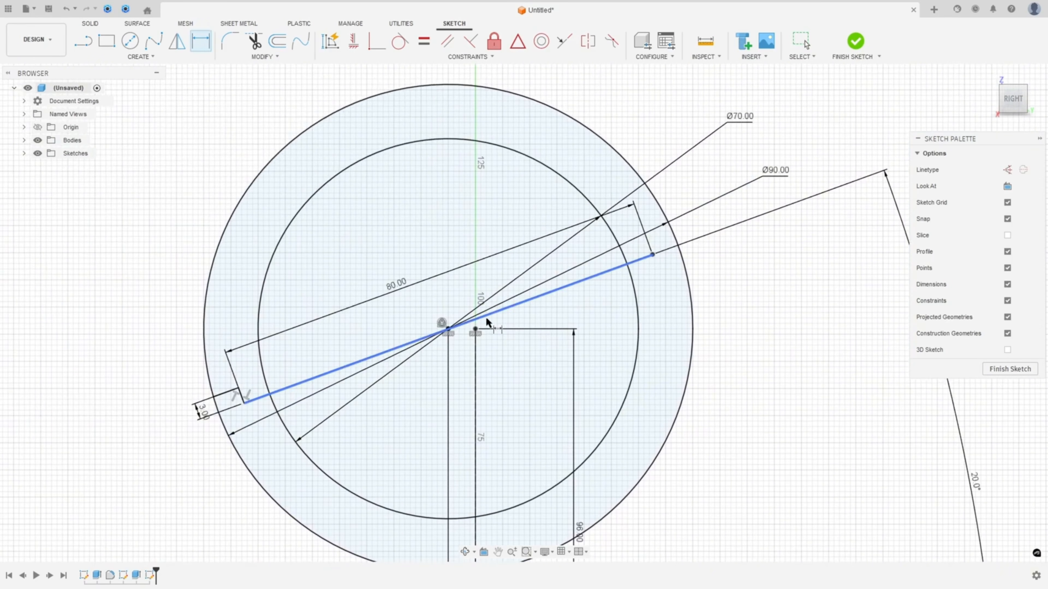
pyautogui.scroll(3, 490, 315)
pyautogui.scroll(3, 710, 234)
pyautogui.press('l')
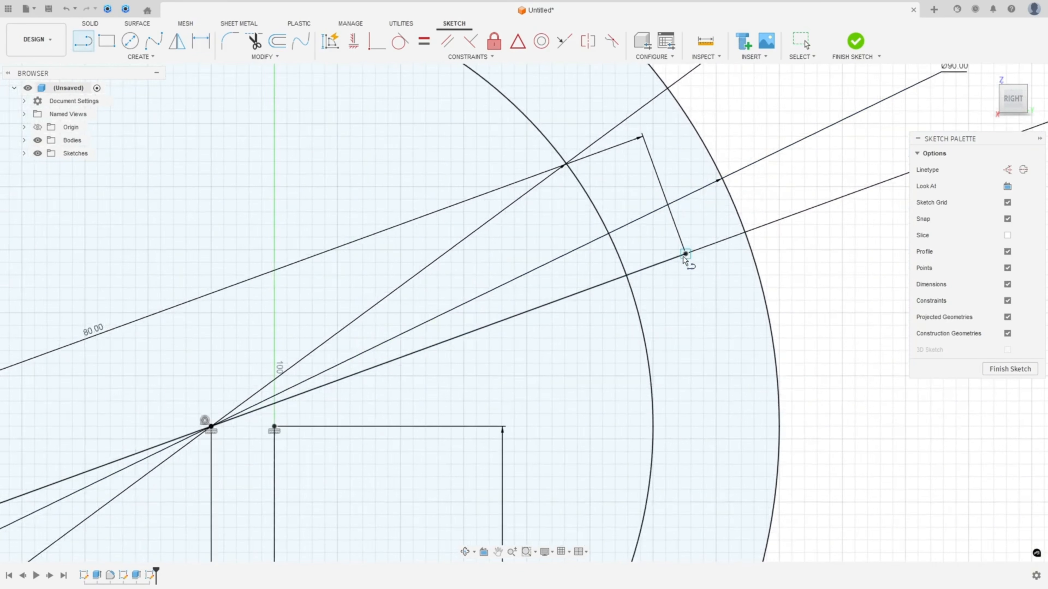
pyautogui.click(685, 254)
pyautogui.write('3')
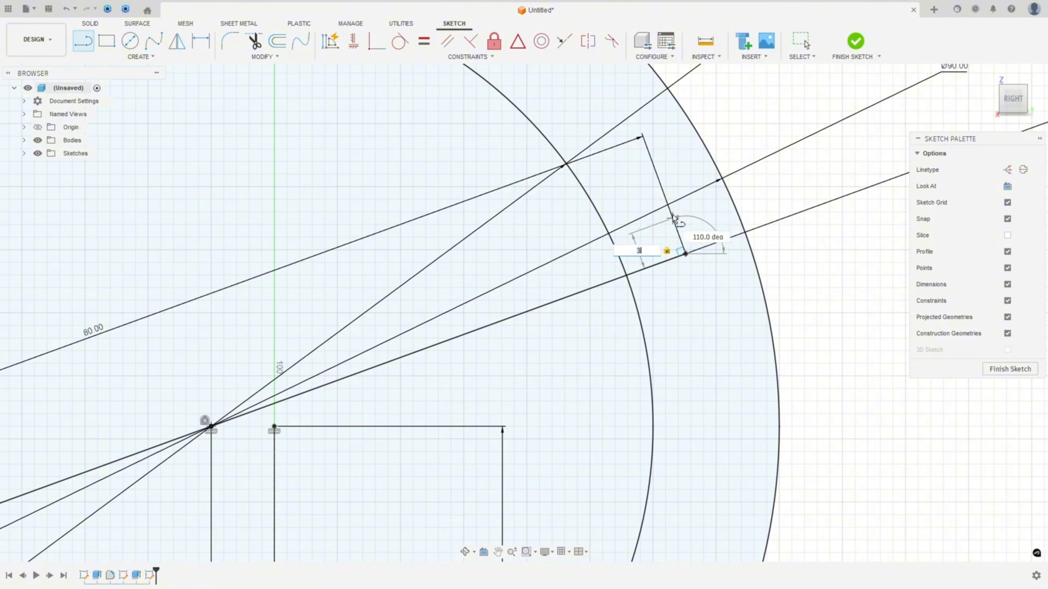
pyautogui.press('Return')
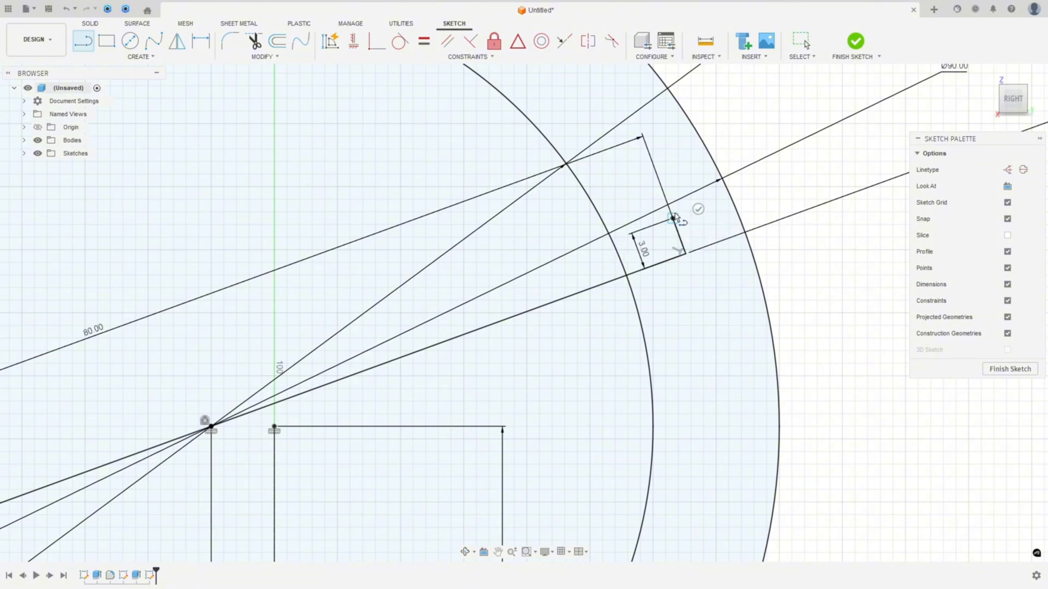
pyautogui.click(732, 198)
pyautogui.press('Escape')
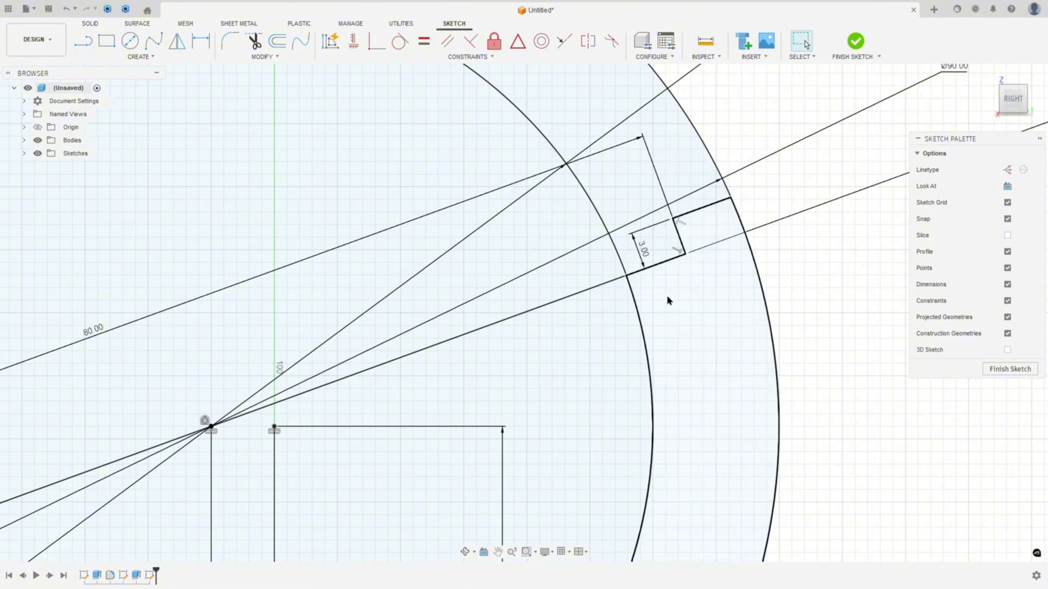
# Trim away the parts of the 70 mm and 90 mm circles above the inclined stepped line
pyautogui.scroll(-6, 551, 405)
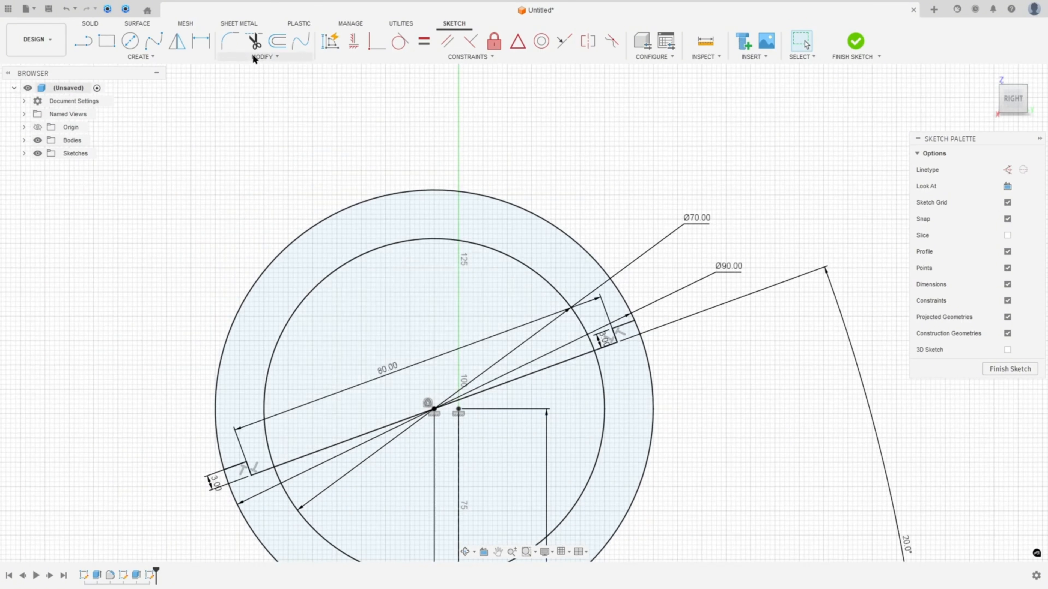
pyautogui.click(254, 41)
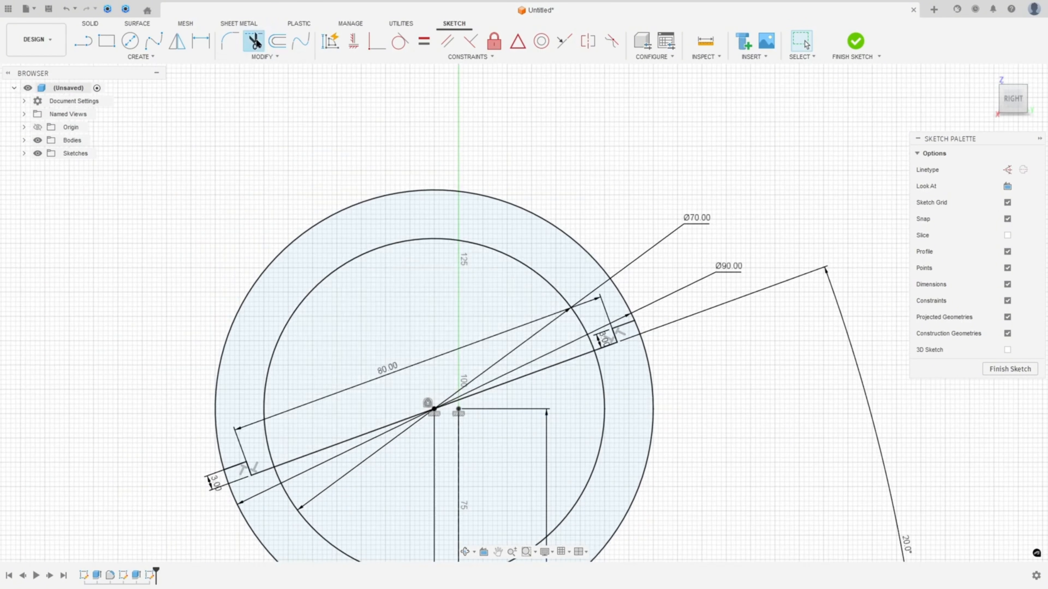
pyautogui.click(310, 229)
pyautogui.click(335, 271)
pyautogui.scroll(-5, 350, 346)
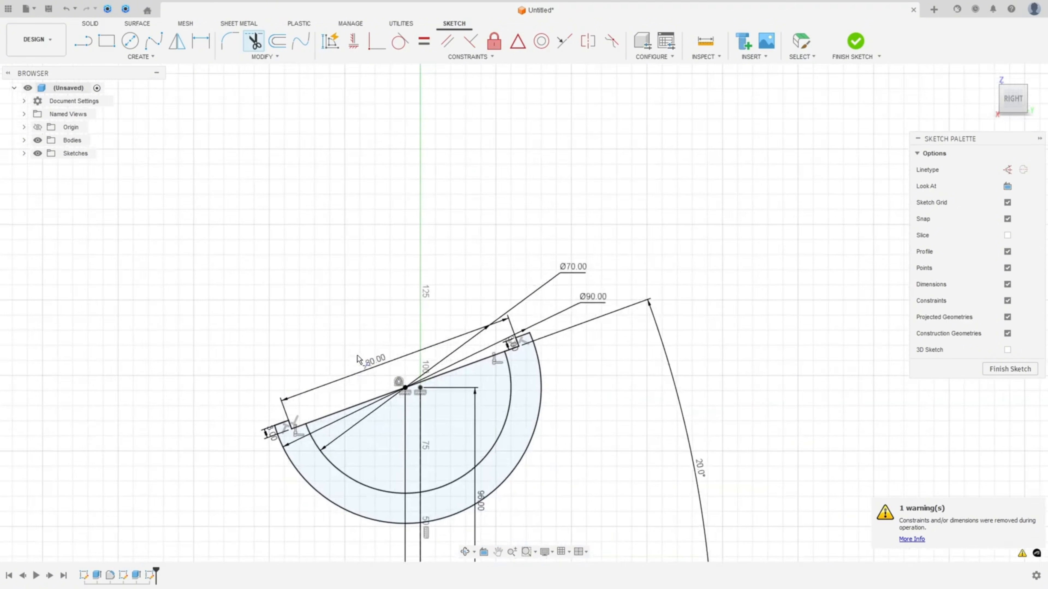
pyautogui.press('Escape')
# Move both 3 mm step dimensions and the Ø70 and Ø90 labels clear of the profile, below the inclined line's upper end for the diameters
pyautogui.moveTo(285, 379); pyautogui.dragTo(267, 370)
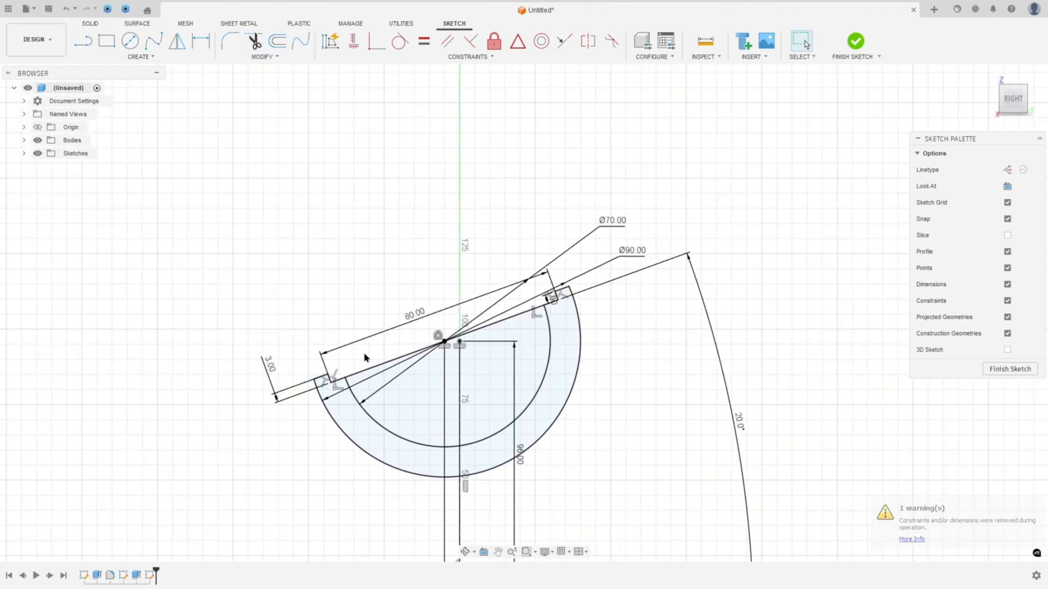
pyautogui.click(554, 291)
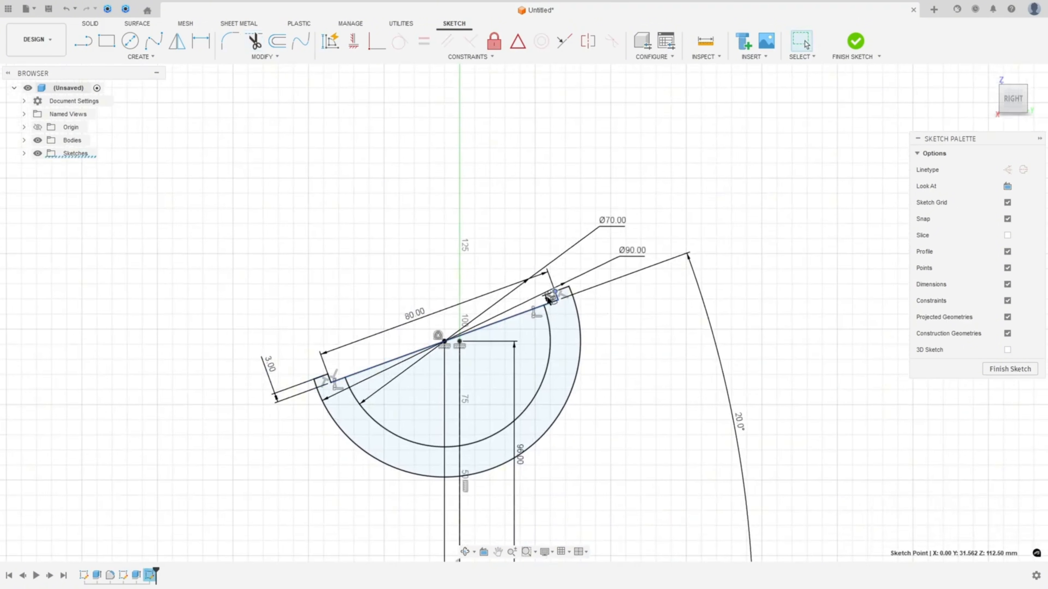
pyautogui.moveTo(604, 307); pyautogui.dragTo(604, 307)
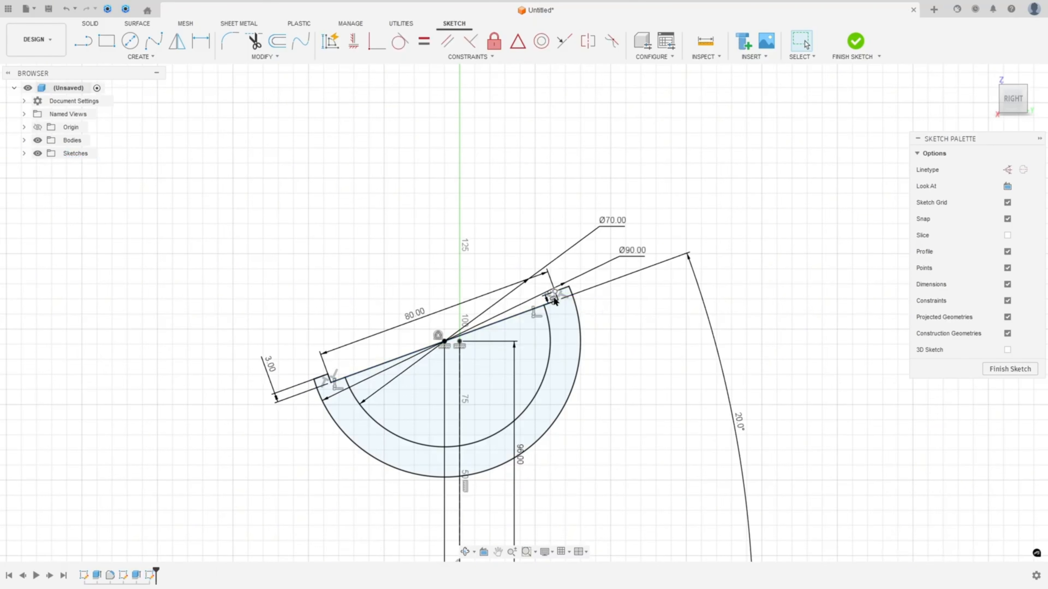
pyautogui.scroll(5, 544, 306)
pyautogui.moveTo(569, 265); pyautogui.dragTo(689, 295)
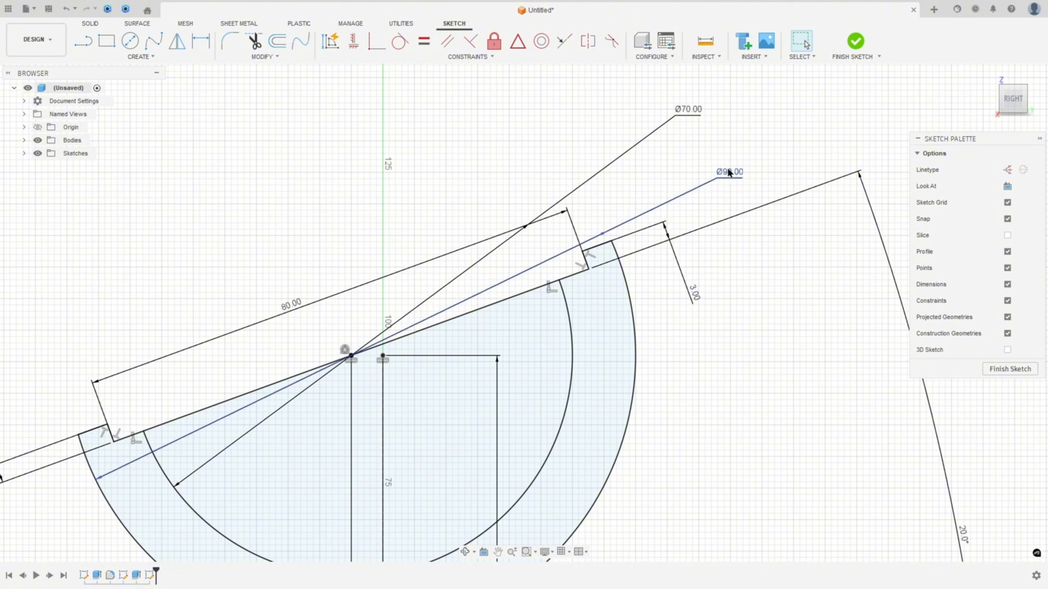
pyautogui.moveTo(729, 173); pyautogui.dragTo(718, 363)
pyautogui.moveTo(684, 112); pyautogui.dragTo(707, 388)
pyautogui.scroll(-3, 573, 481)
pyautogui.moveTo(564, 492); pyautogui.dragTo(584, 309, button='middle')
pyautogui.scroll(-2, 611, 389)
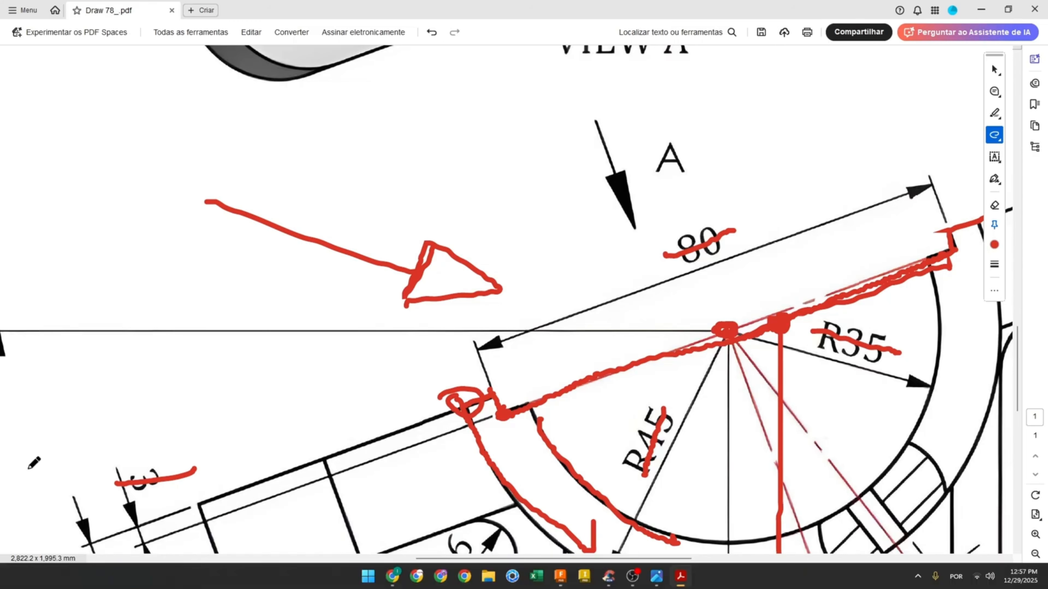
# Switch to the Draw 78 PDF and strike through the 62 width dimension above the side view
pyautogui.scroll(-3, 412, 329)
pyautogui.keyDown('ctrl'); pyautogui.scroll(-3, 372, 319); pyautogui.keyUp('ctrl')
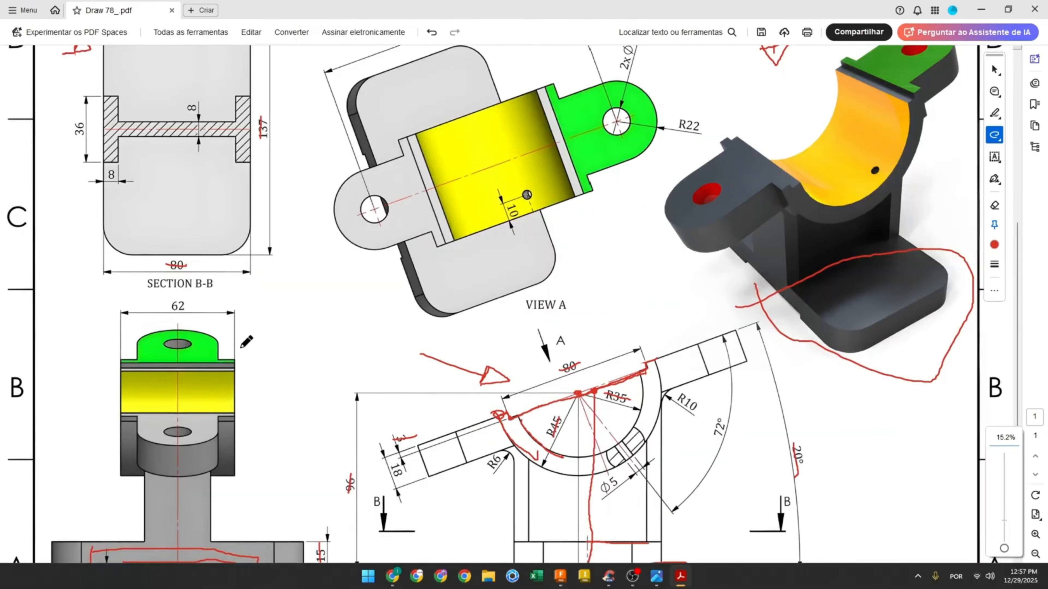
pyautogui.moveTo(170, 307); pyautogui.dragTo(189, 308)
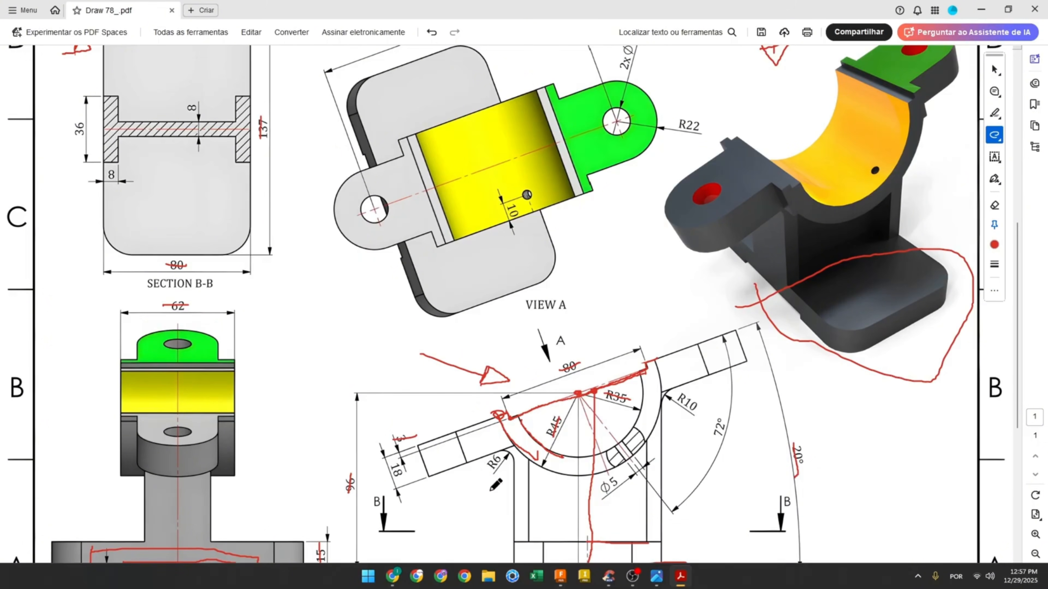
# Back in Fusion, finish the sketch and extrude the stepped semicircular band symmetrically to a whole length of 62 mm as a new body
pyautogui.click(560, 575)
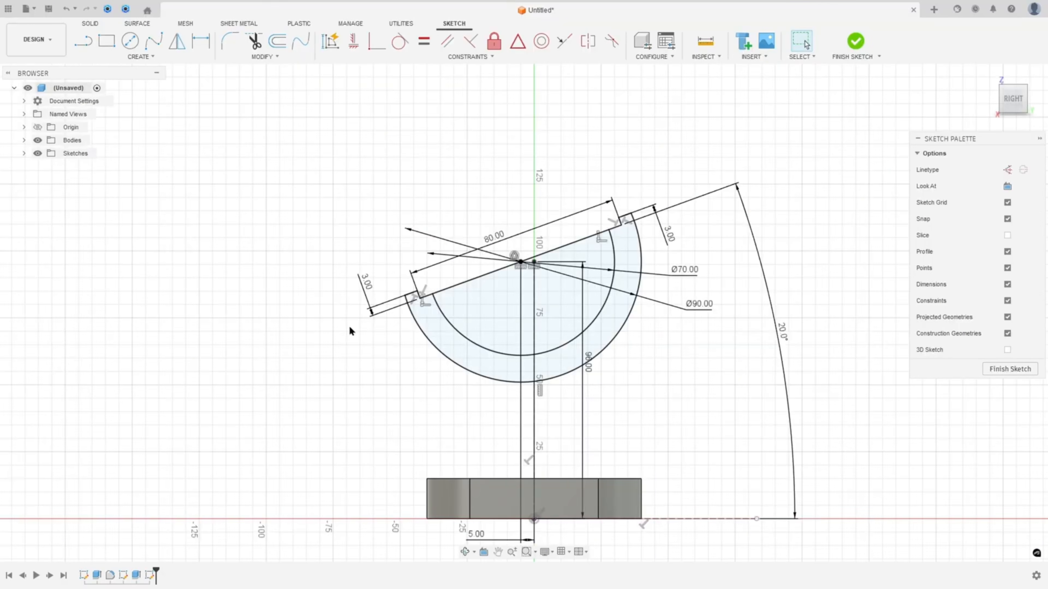
pyautogui.click(856, 43)
pyautogui.press('e')
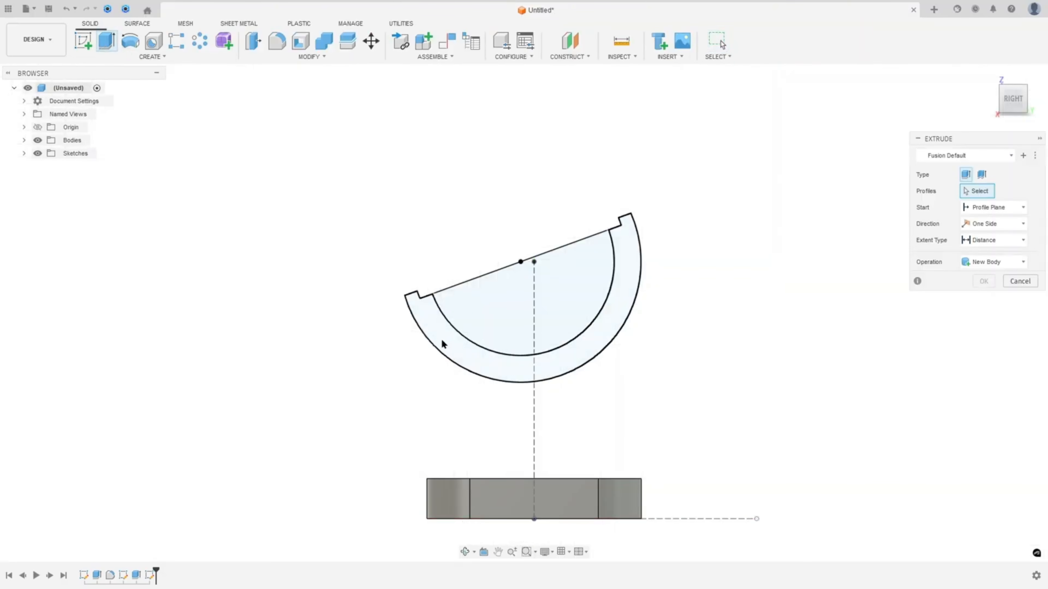
pyautogui.click(443, 344)
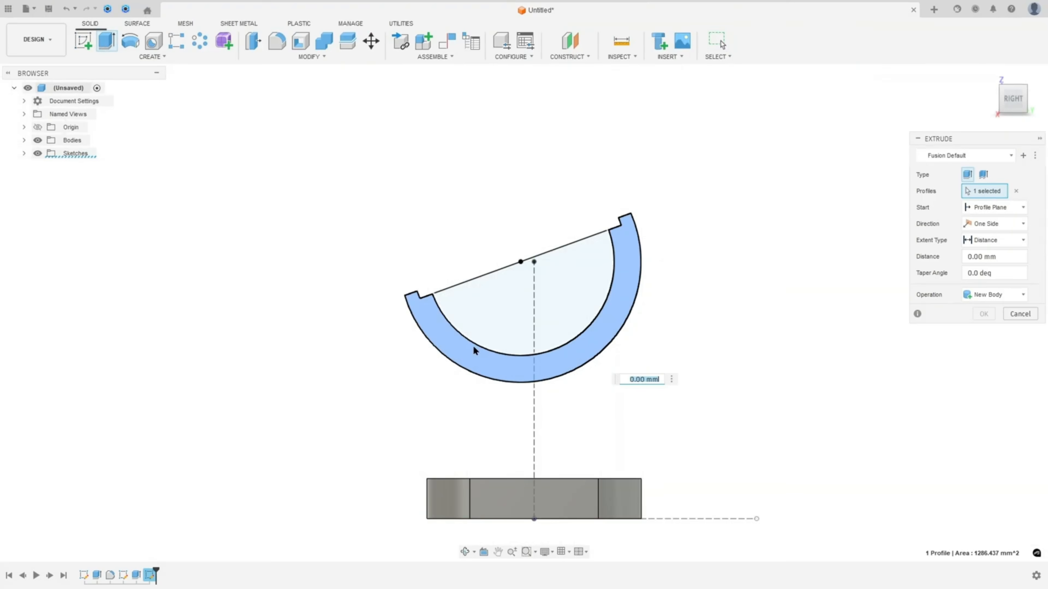
pyautogui.click(992, 228)
pyautogui.click(990, 267)
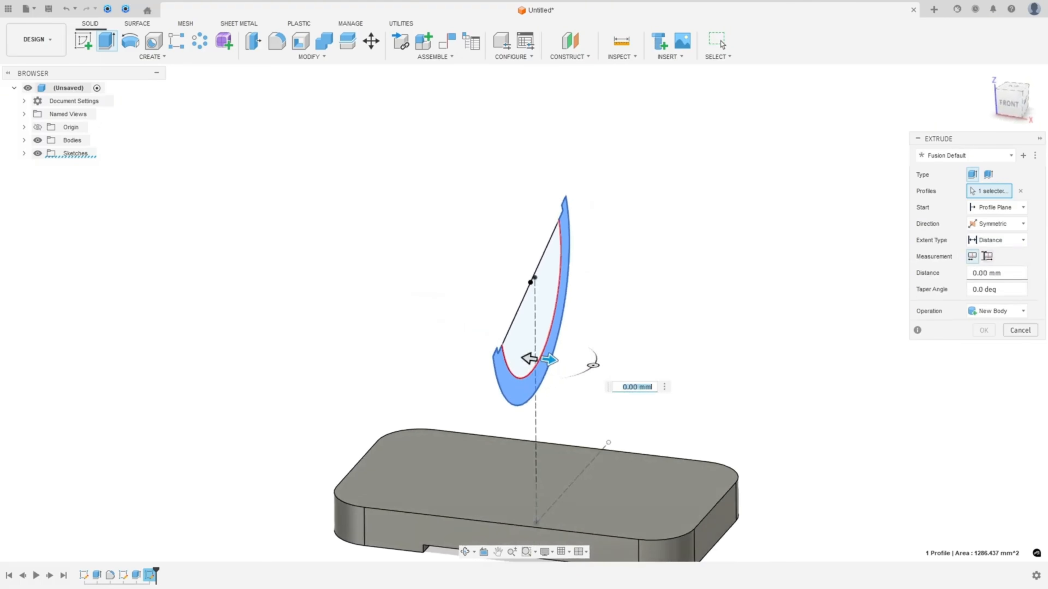
pyautogui.click(988, 256)
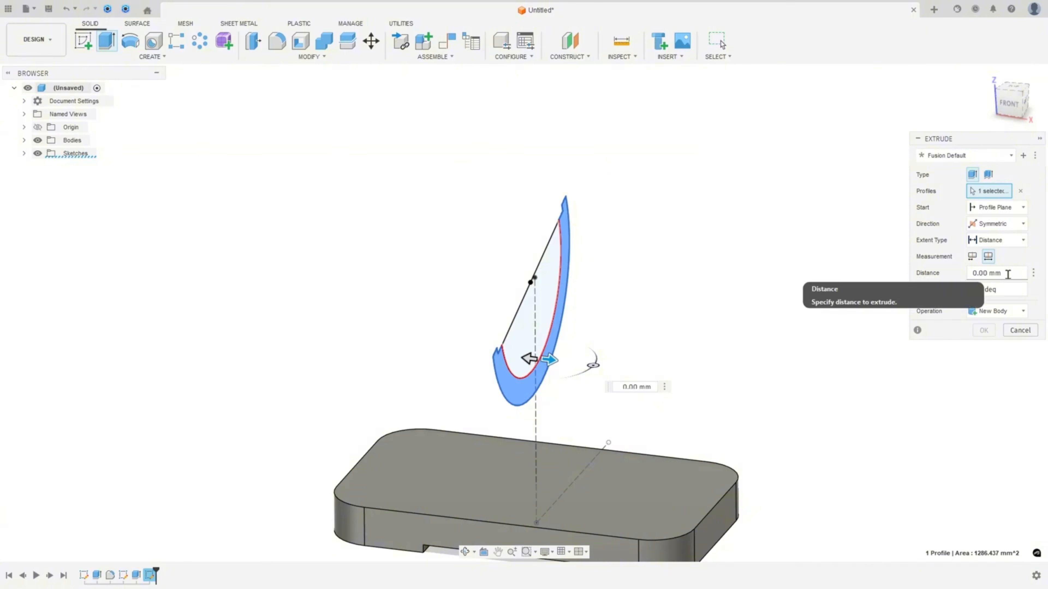
pyautogui.click(1017, 273)
pyautogui.write('62')
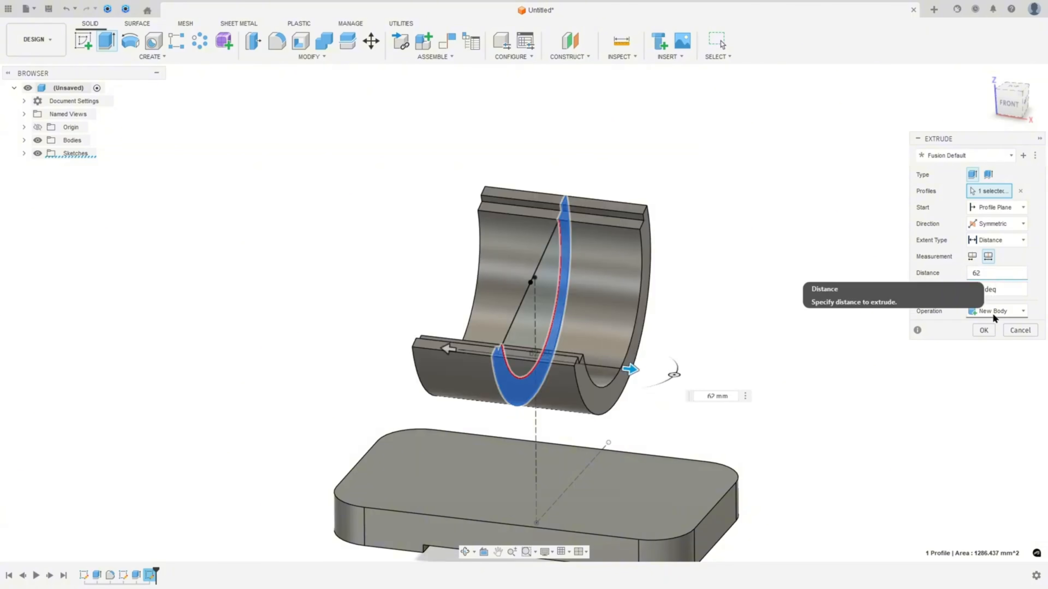
pyautogui.click(984, 330)
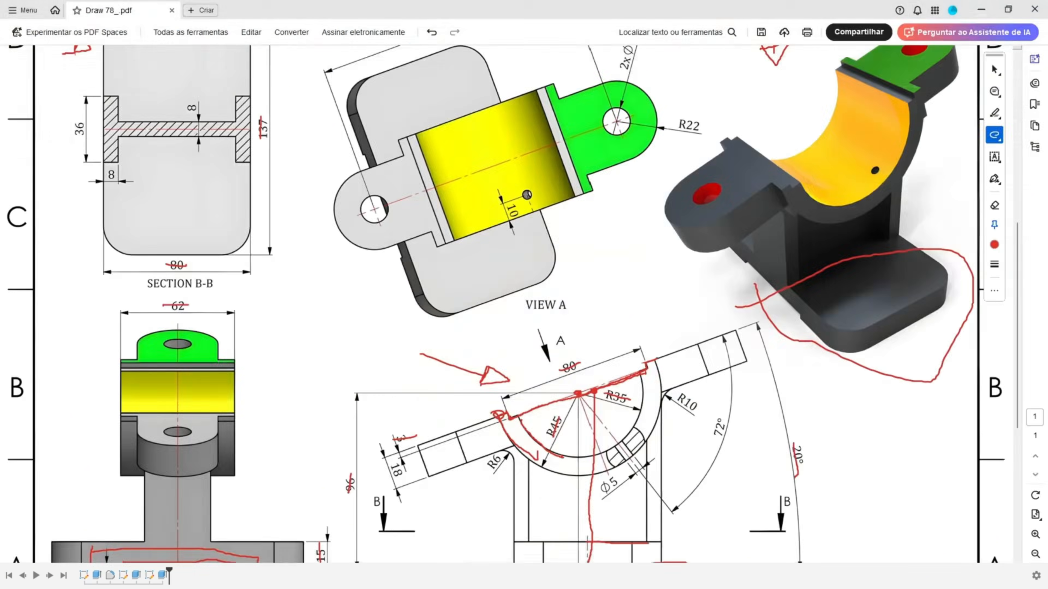
# In the Draw 78 PDF's View A, outline the green lug, mark its centreline distance as 70, and strike through Ø15 and R22
pyautogui.moveTo(553, 91)
pyautogui.mouseDown()
pyautogui.moveTo(585, 171)
pyautogui.moveTo(619, 186)
pyautogui.moveTo(681, 107)
pyautogui.moveTo(570, 69)
pyautogui.mouseUp()
pyautogui.scroll(3, 575, 64)
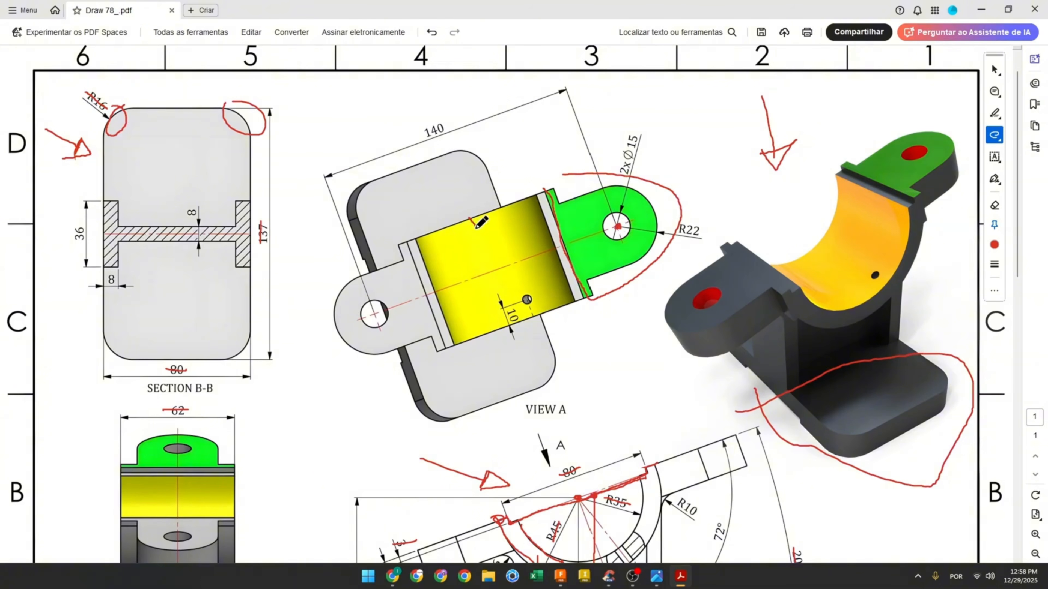
pyautogui.moveTo(476, 227); pyautogui.dragTo(497, 295)
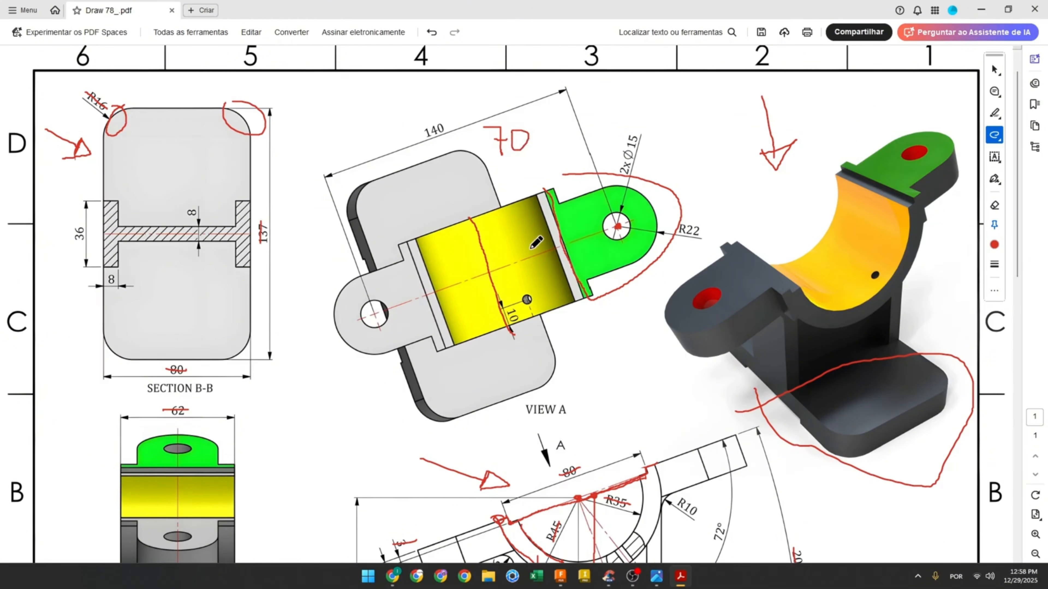
pyautogui.moveTo(604, 229); pyautogui.dragTo(607, 242)
pyautogui.moveTo(656, 217); pyautogui.dragTo(654, 245)
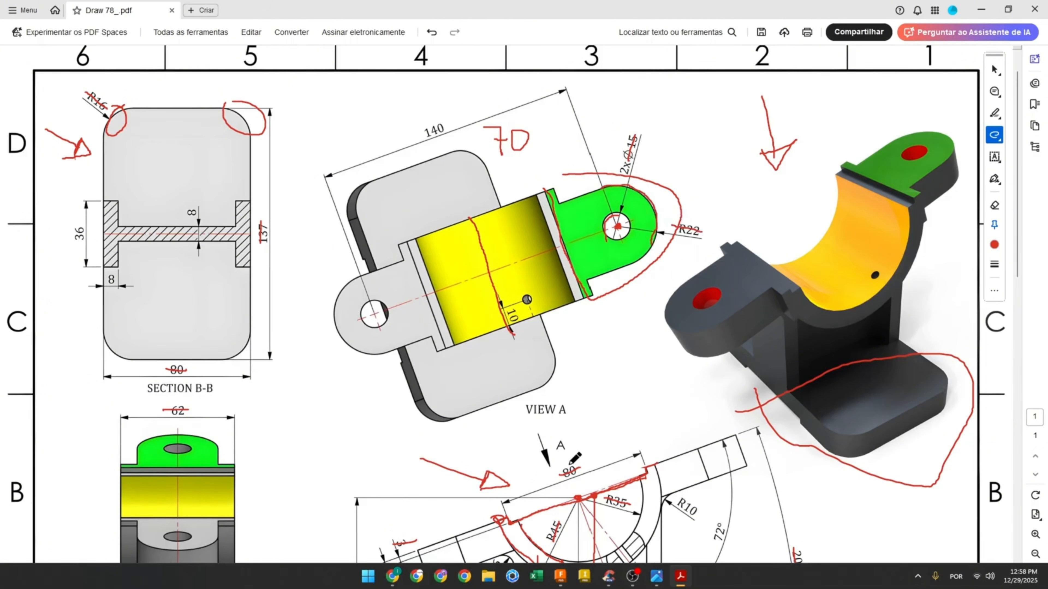
# In Fusion, start a sketch on the support's upper outer step face and project the step's inner edge and the concave bearing face
pyautogui.click(560, 576)
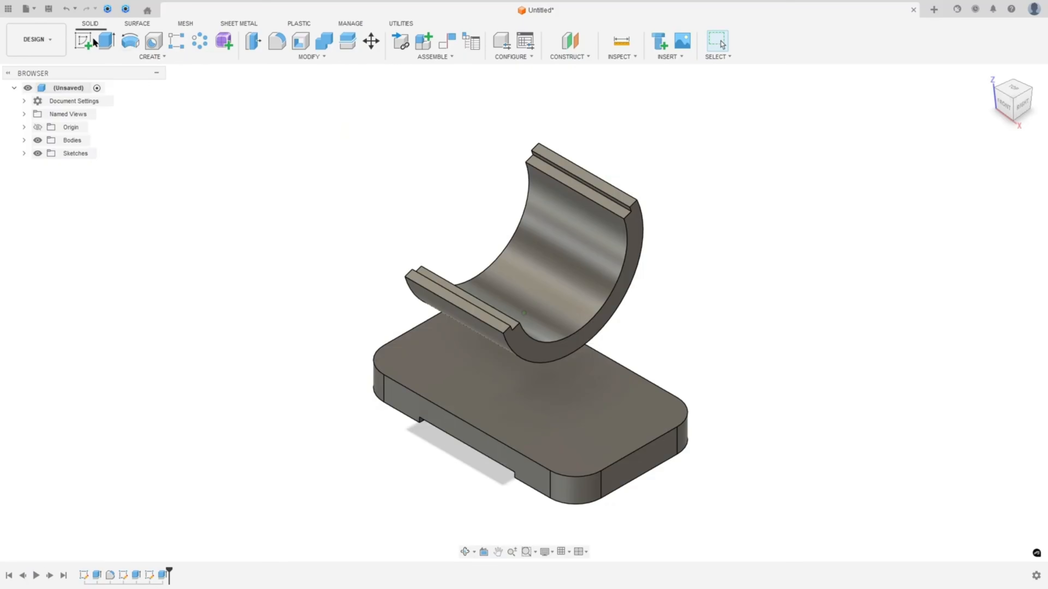
pyautogui.click(84, 41)
pyautogui.click(584, 173)
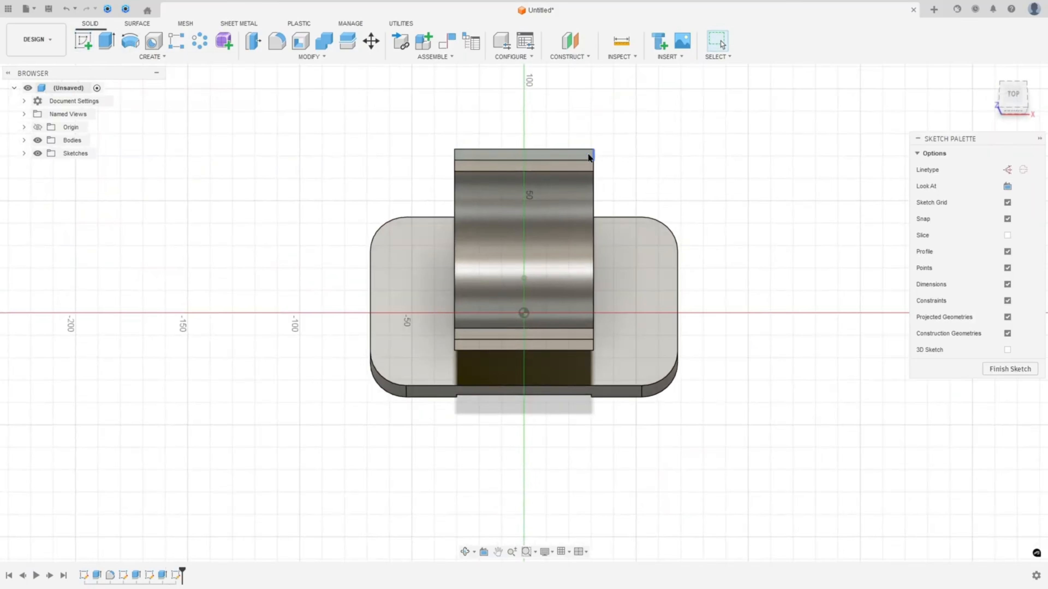
pyautogui.click(145, 57)
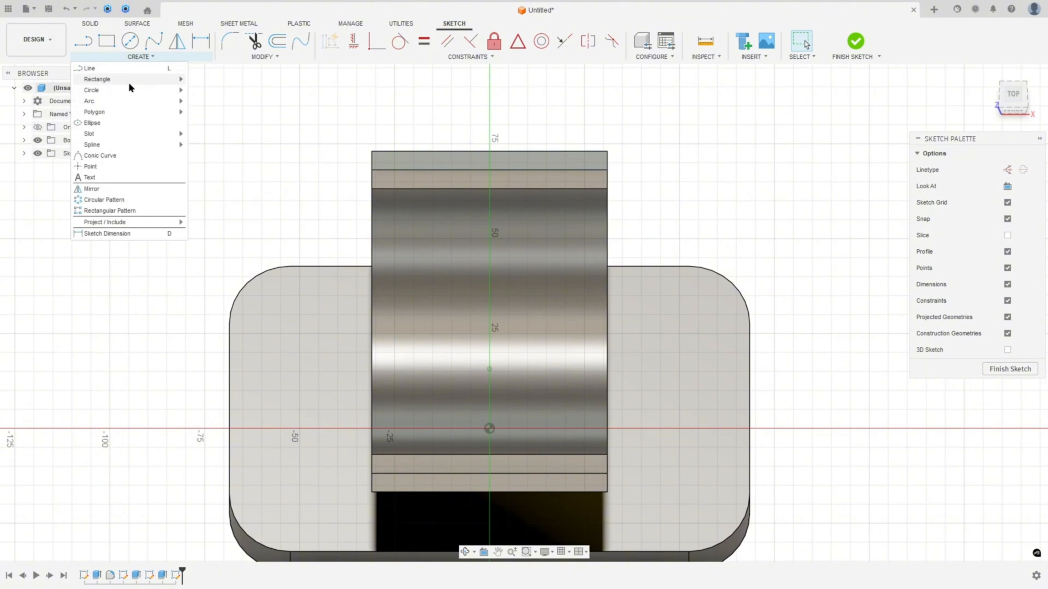
pyautogui.moveTo(122, 223)
pyautogui.click(202, 223)
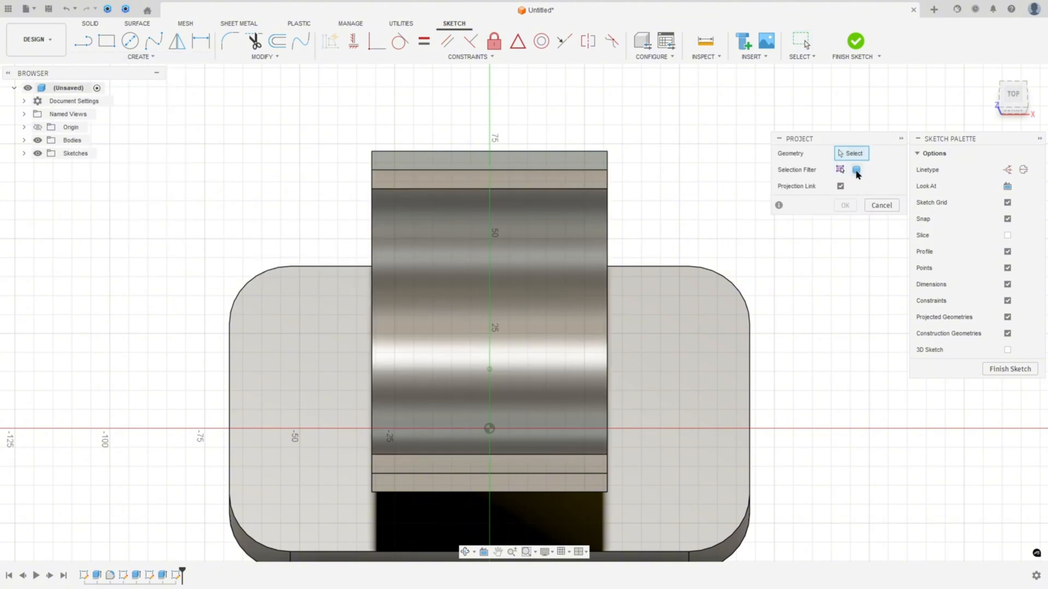
pyautogui.click(853, 172)
pyautogui.click(840, 170)
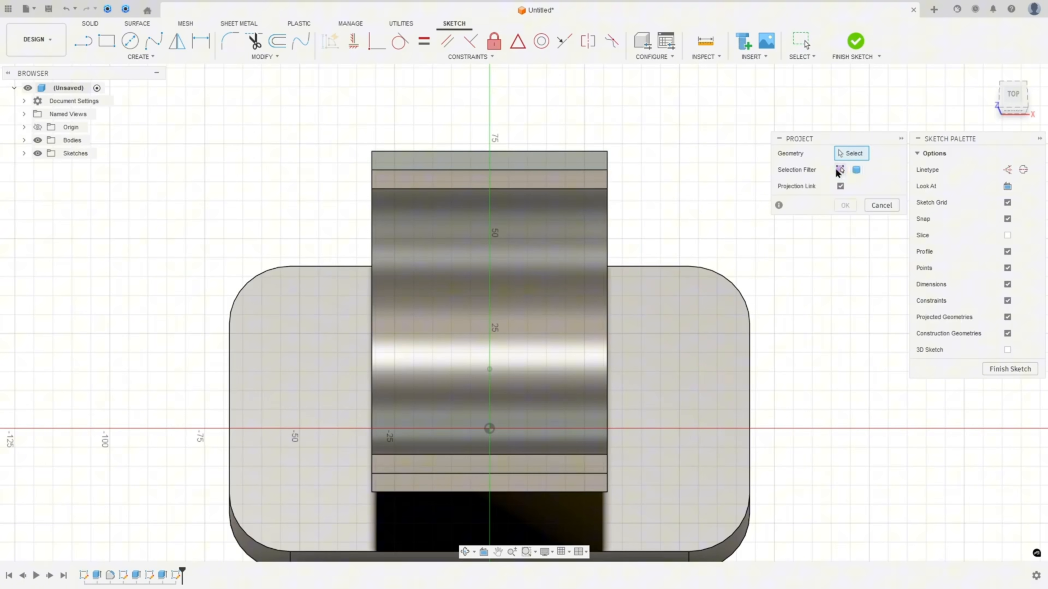
pyautogui.click(474, 173)
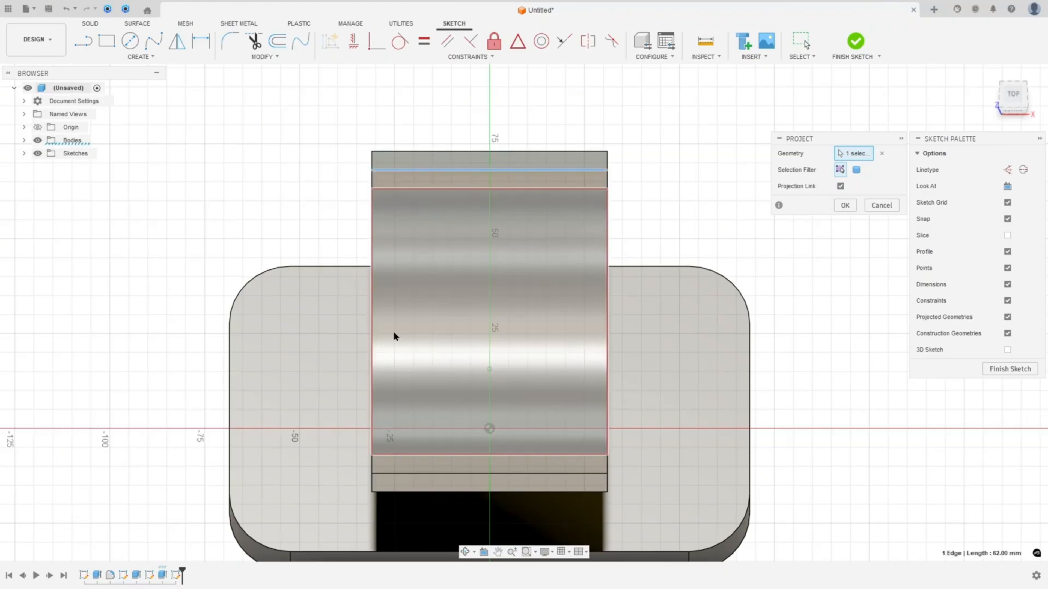
pyautogui.click(416, 331)
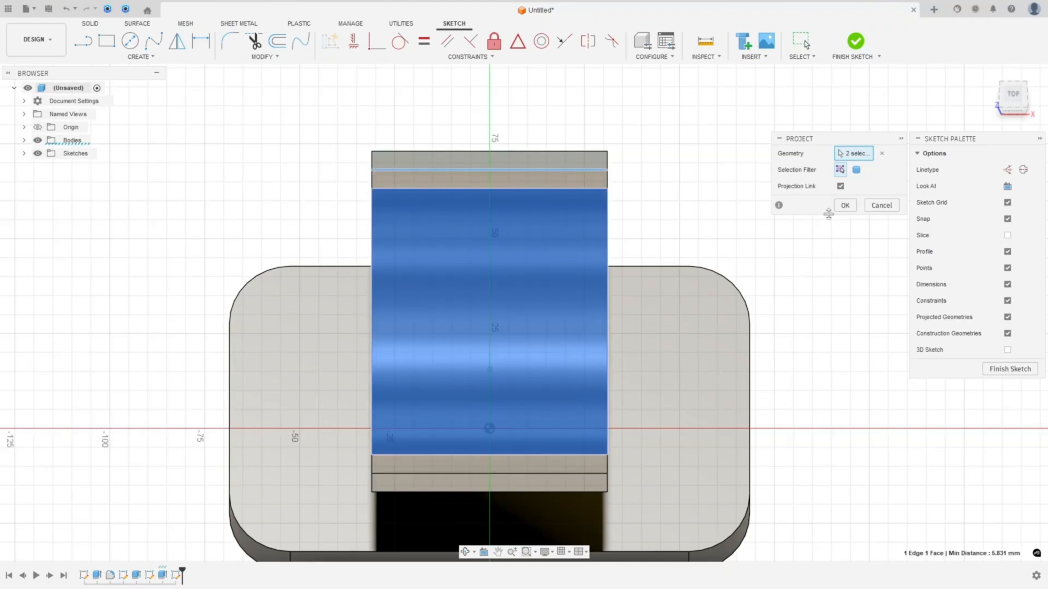
pyautogui.click(845, 205)
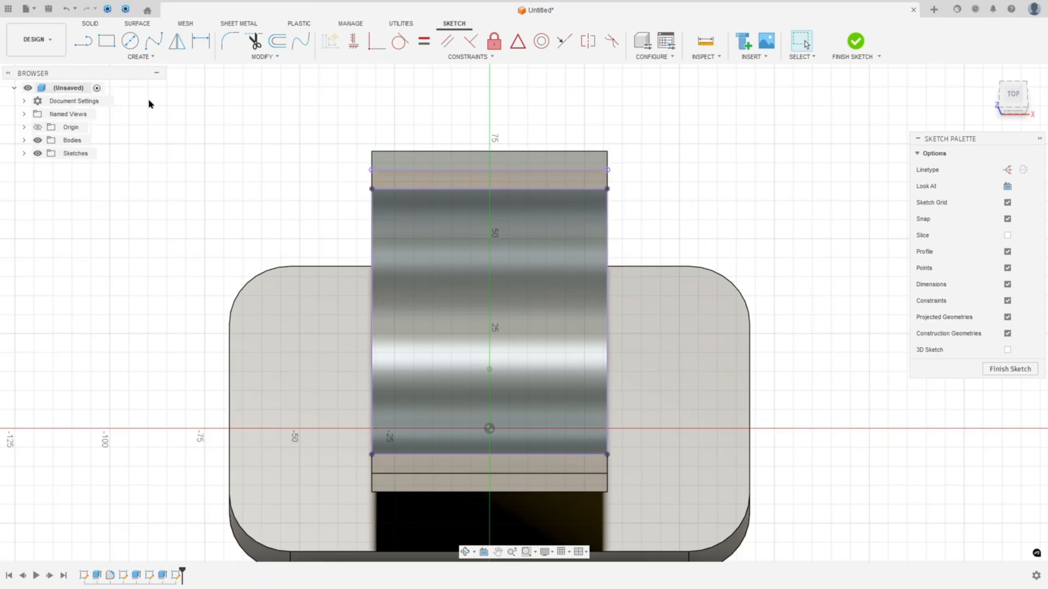
# Draw a construction line across the bearing face between the midpoints of its two projected side edges
pyautogui.click(83, 41)
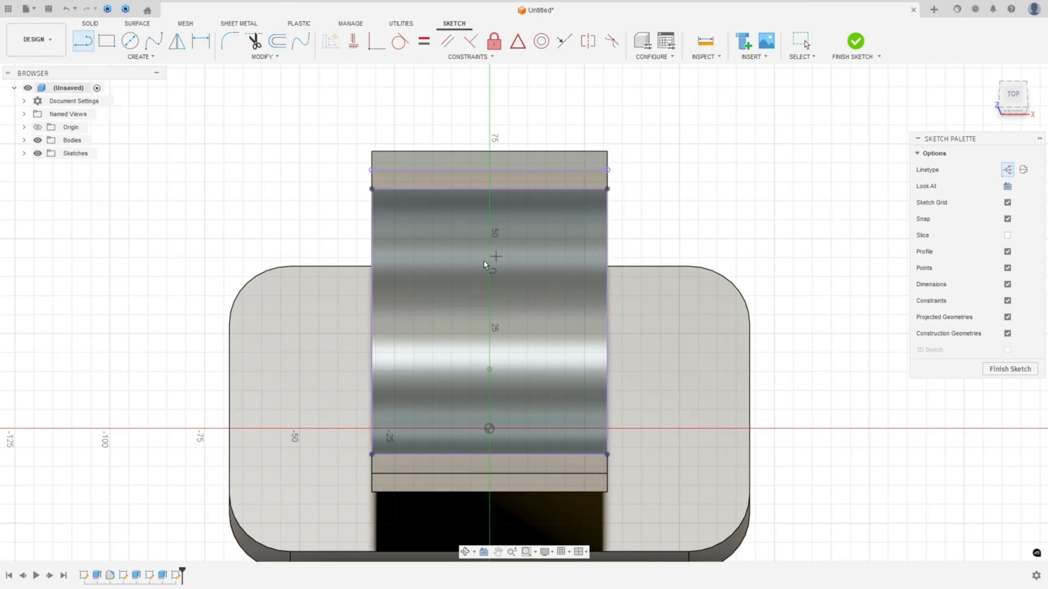
pyautogui.click(370, 322)
pyautogui.doubleClick(607, 322)
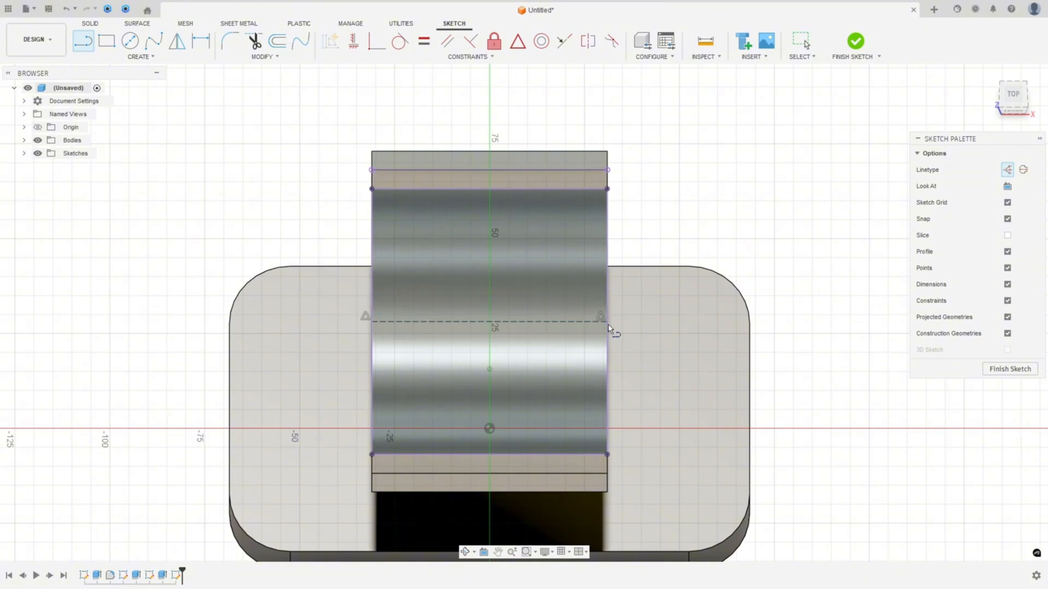
# Sketch a 15 mm diameter circle centred on the vertical axis, beyond the support's upper step
pyautogui.scroll(-2, 267, 223)
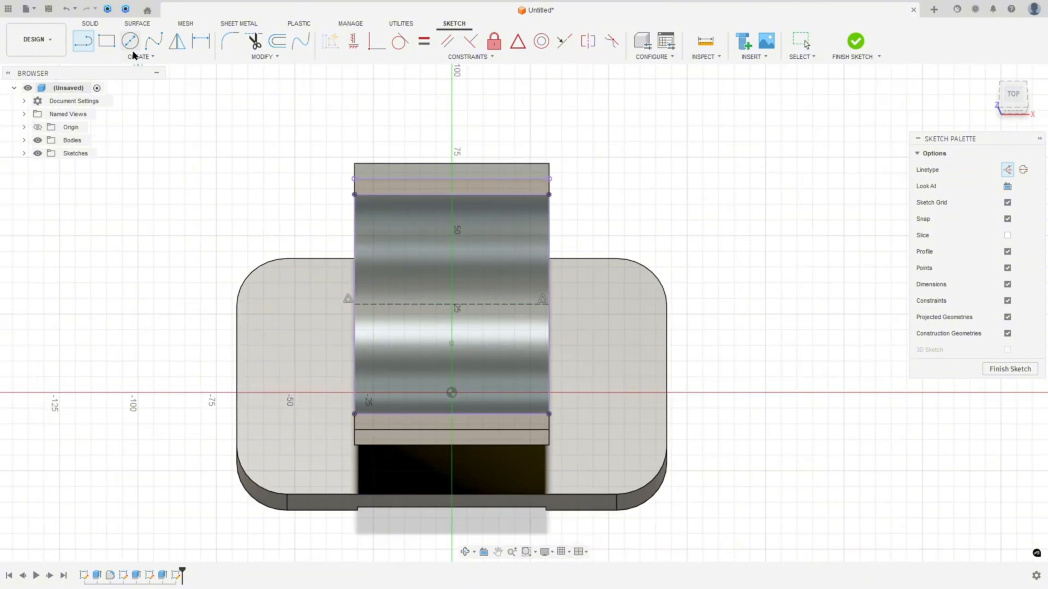
pyautogui.click(130, 41)
pyautogui.click(453, 110)
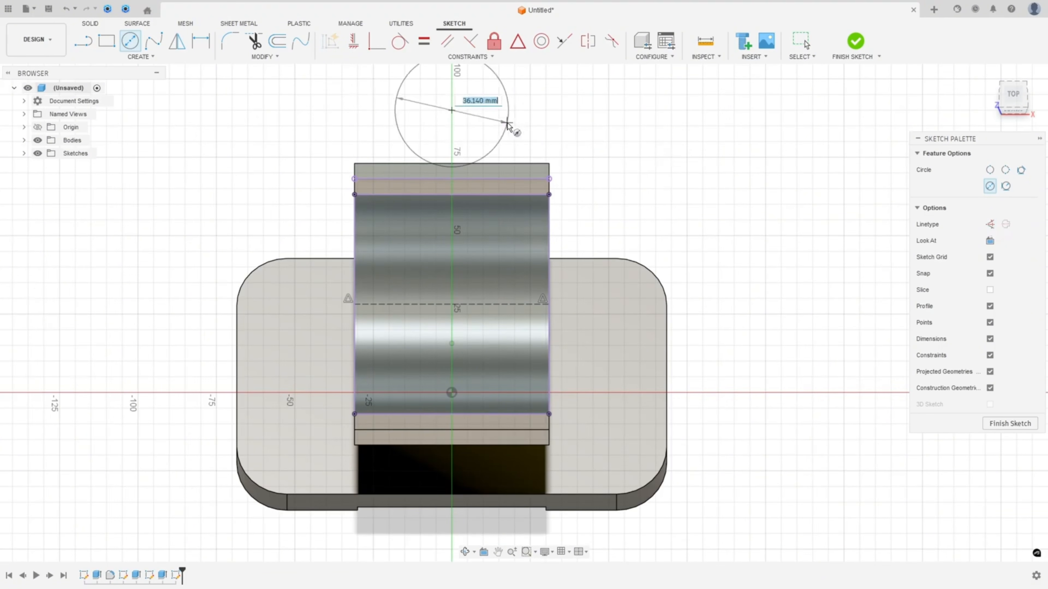
pyautogui.write('15')
pyautogui.press('Return')
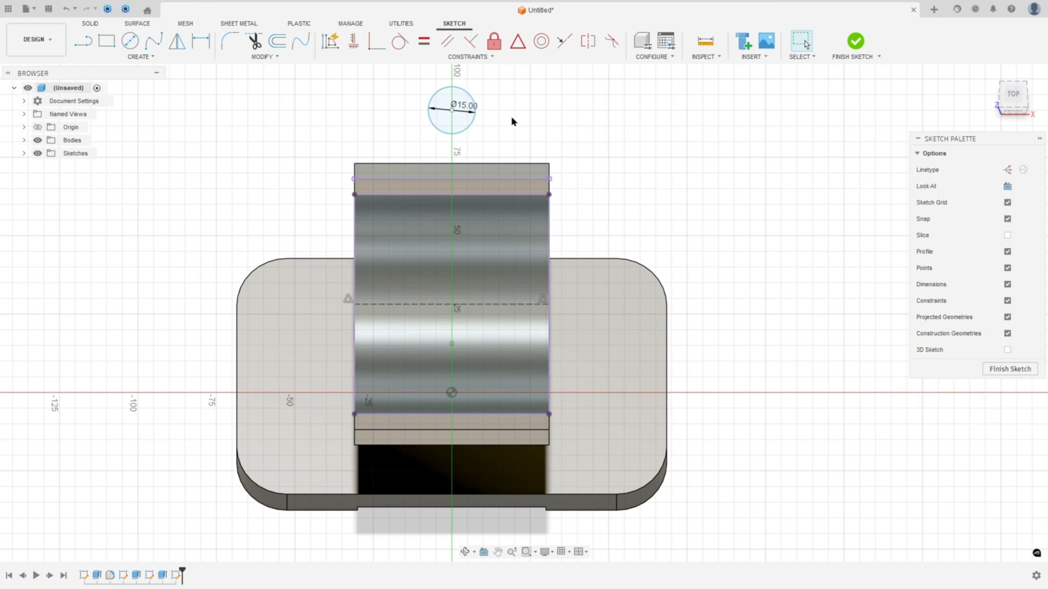
# Dimension the 15 mm circle's centre 70 mm from the construction line across the bearing face
pyautogui.scroll(1, 495, 116)
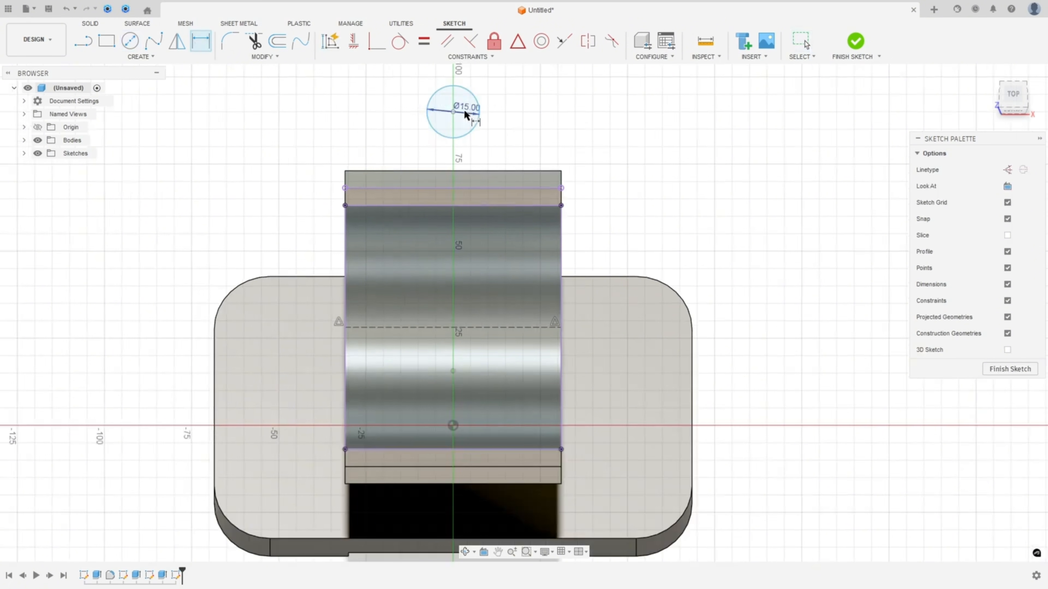
pyautogui.click(453, 111)
pyautogui.click(460, 328)
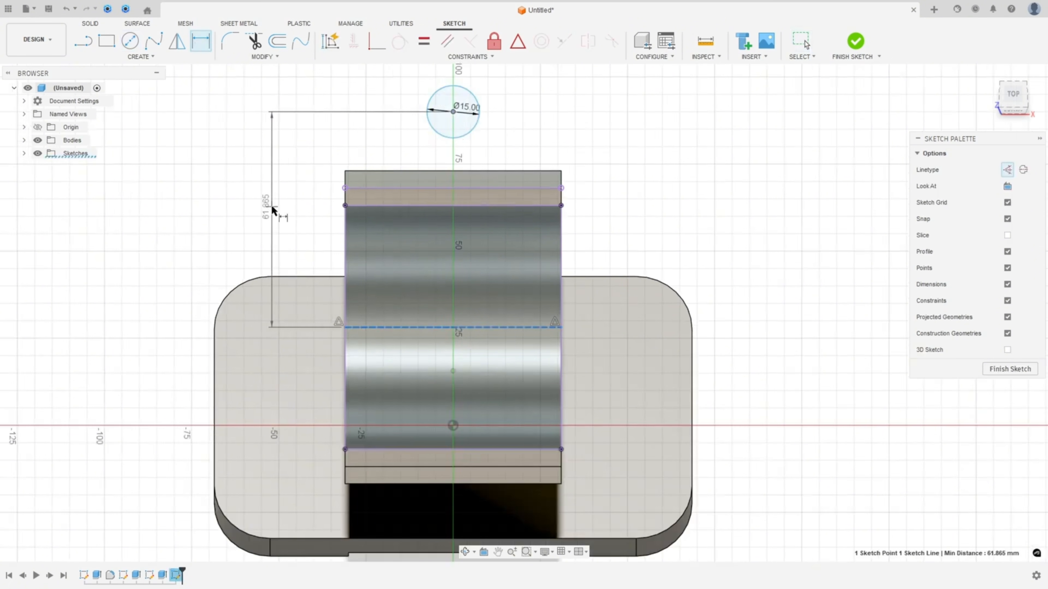
pyautogui.click(275, 206)
pyautogui.press('Return')
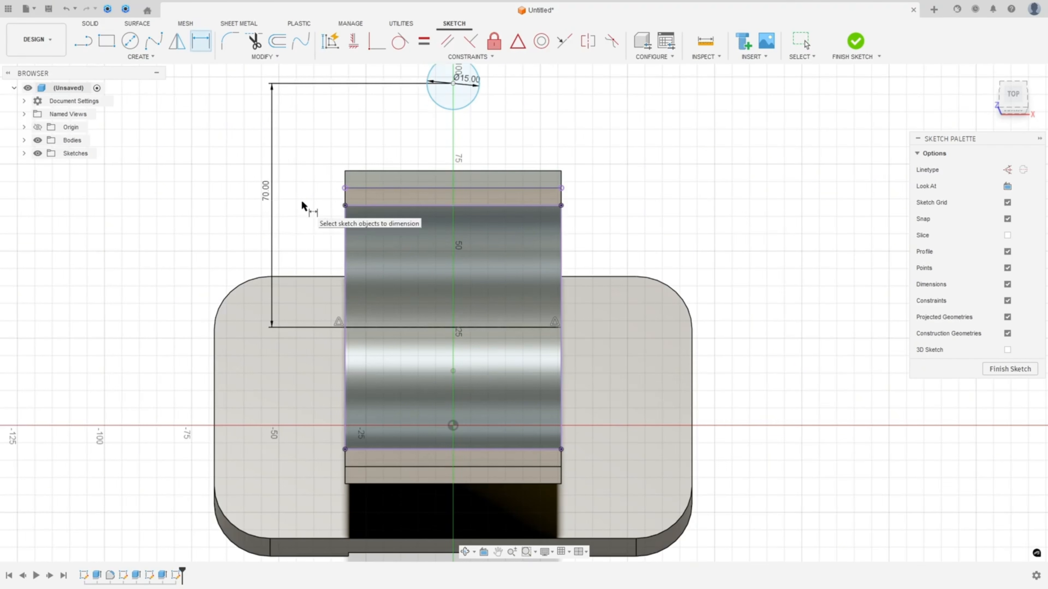
# Constrain the 15 mm circle's centre vertically in line with the origin and move its diameter label clear of the circle
pyautogui.scroll(-2, 413, 272)
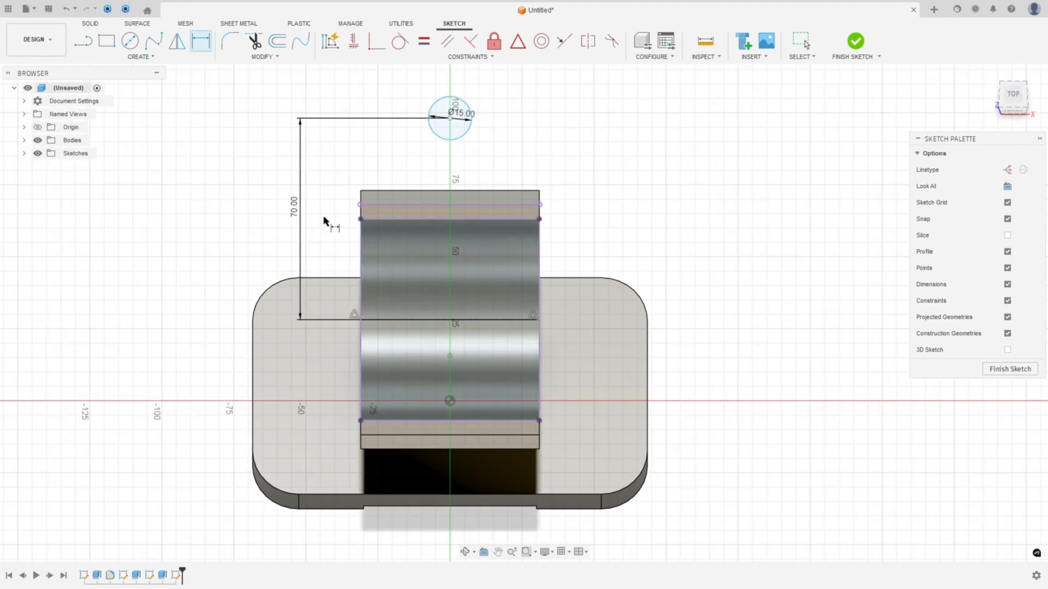
pyautogui.click(354, 44)
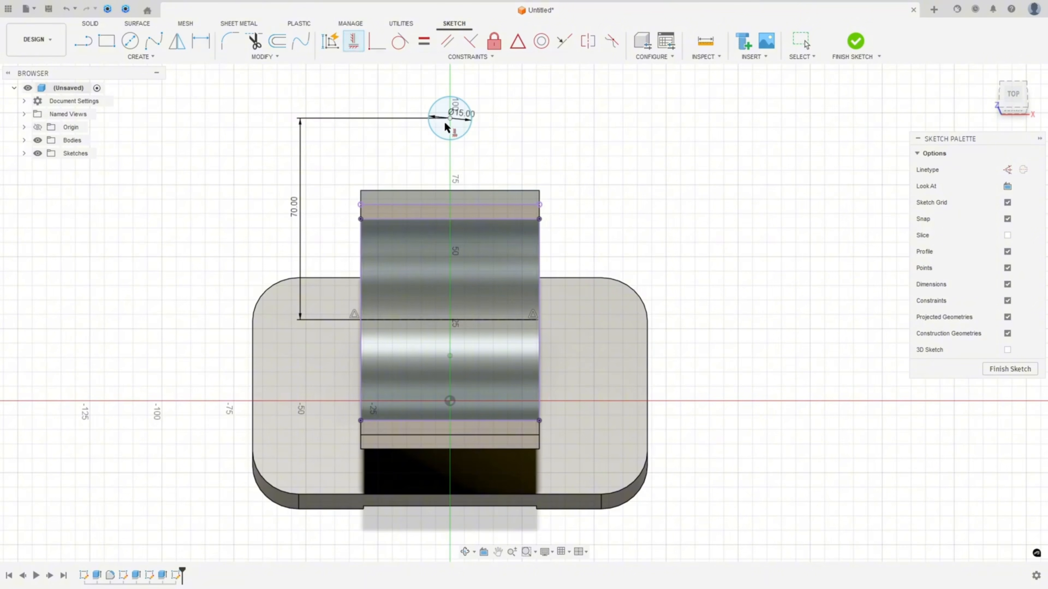
pyautogui.click(450, 118)
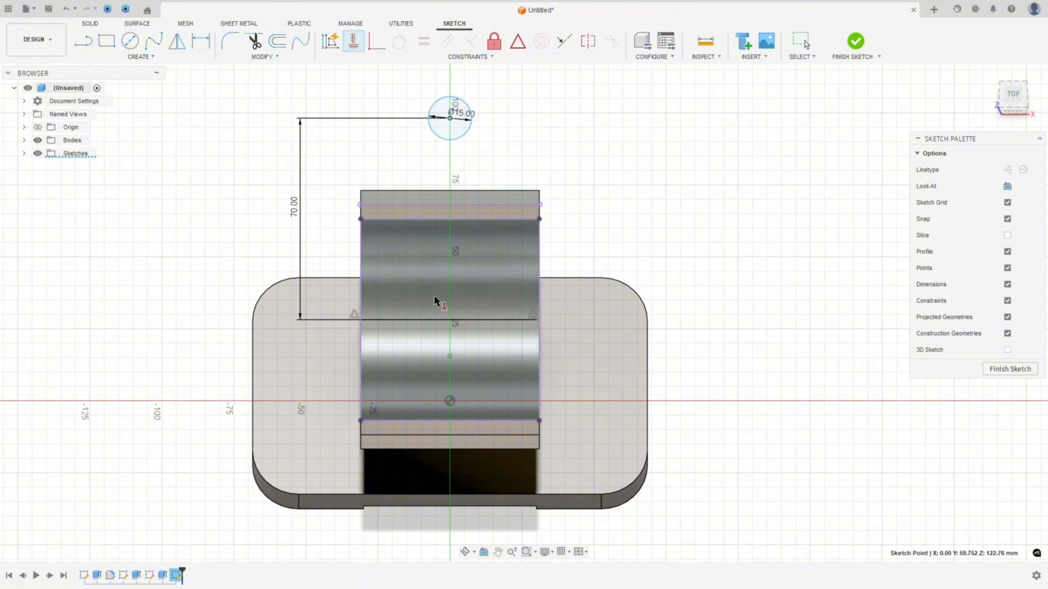
pyautogui.click(449, 400)
pyautogui.press('Escape')
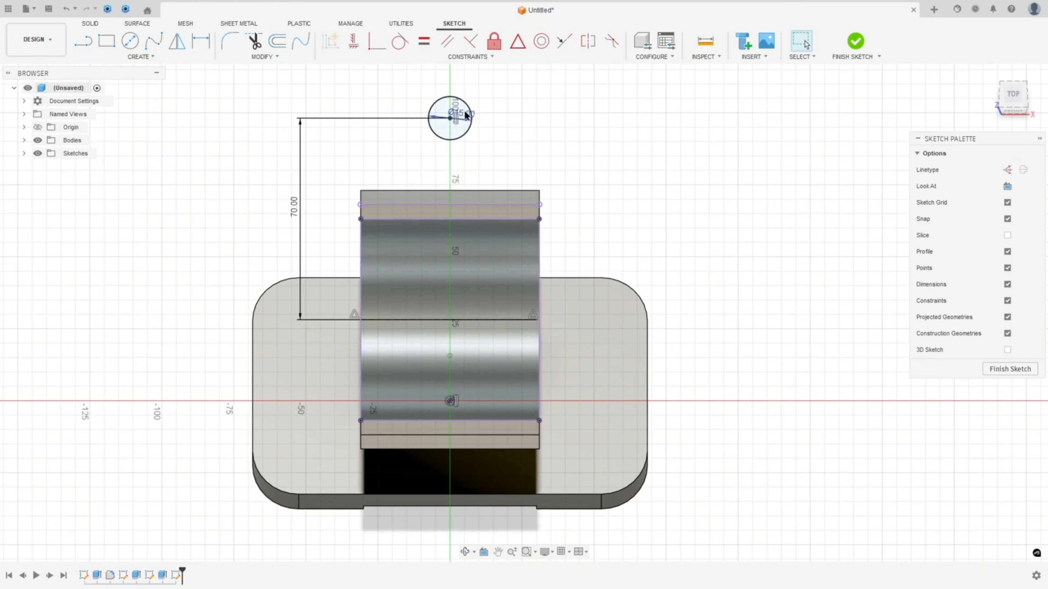
pyautogui.moveTo(465, 116); pyautogui.dragTo(519, 98)
# Draw a 22 mm radius semicircular arc around the 15 mm circle's centre as the lug's rounded outer end
pyautogui.click(153, 56)
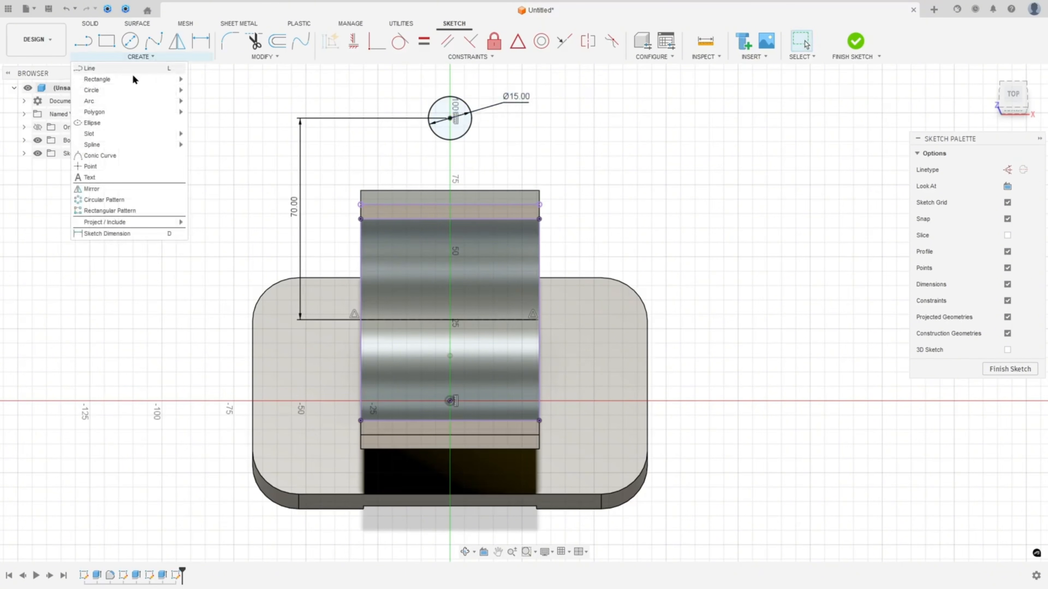
pyautogui.moveTo(173, 105)
pyautogui.click(200, 113)
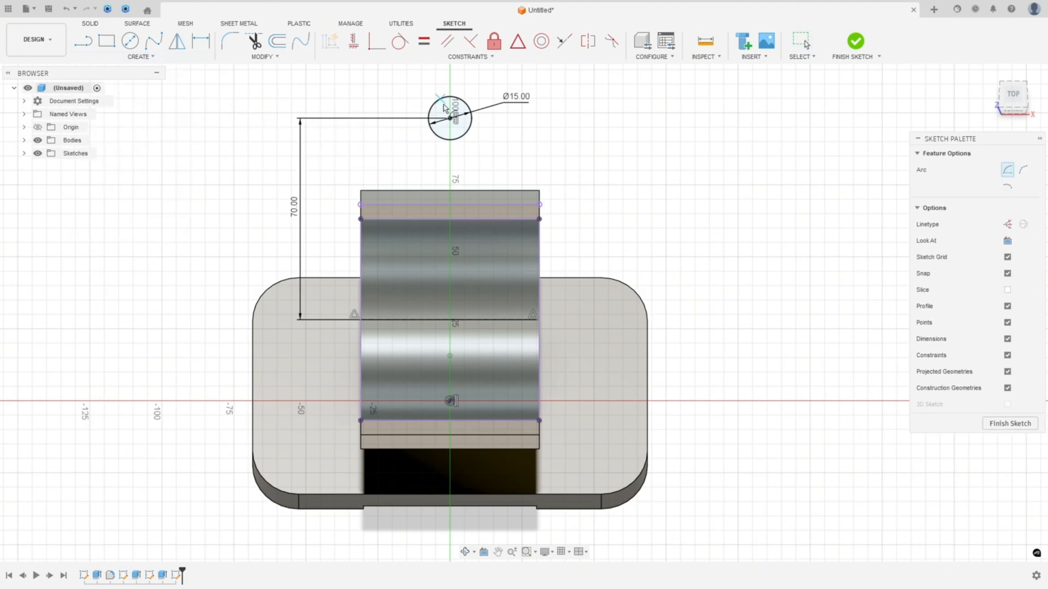
pyautogui.click(449, 118)
pyautogui.click(380, 119)
pyautogui.click(514, 119)
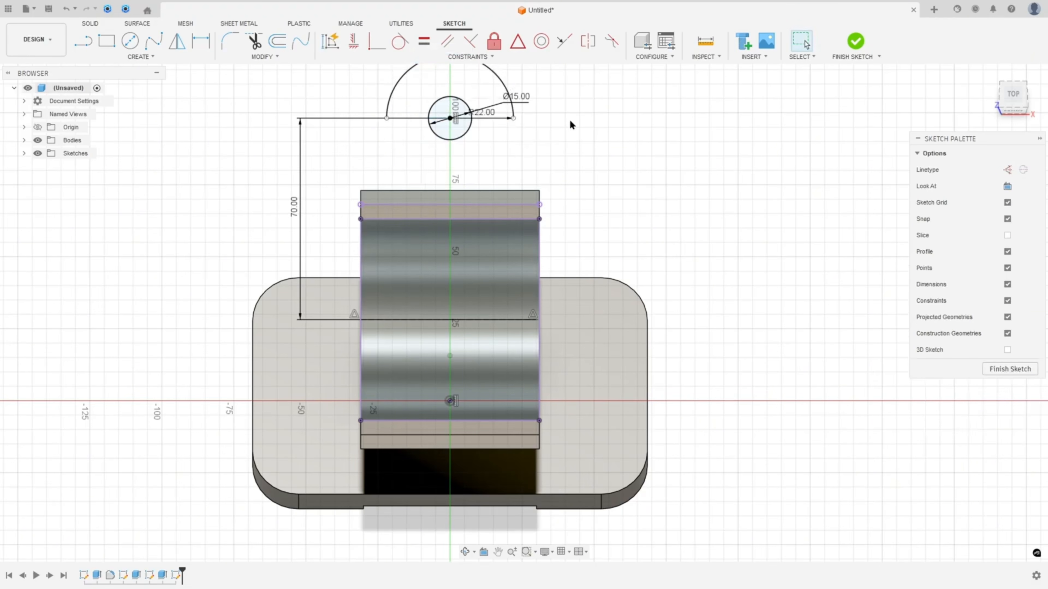
# Draw a line from the arc's right end straight down to the projected edge of the support's upper step
pyautogui.press('l')
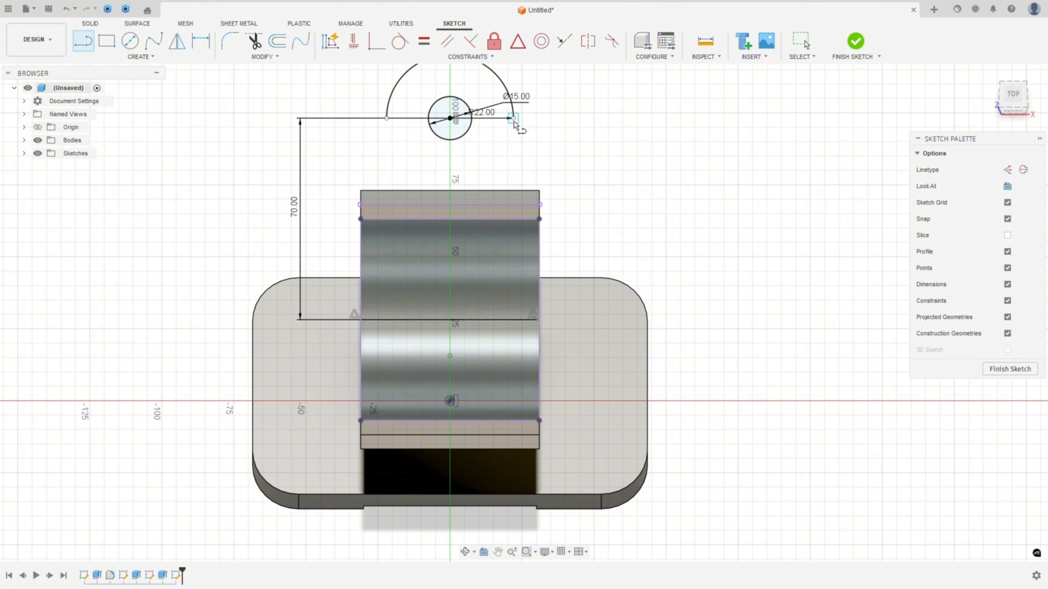
pyautogui.click(514, 119)
pyautogui.scroll(2, 510, 219)
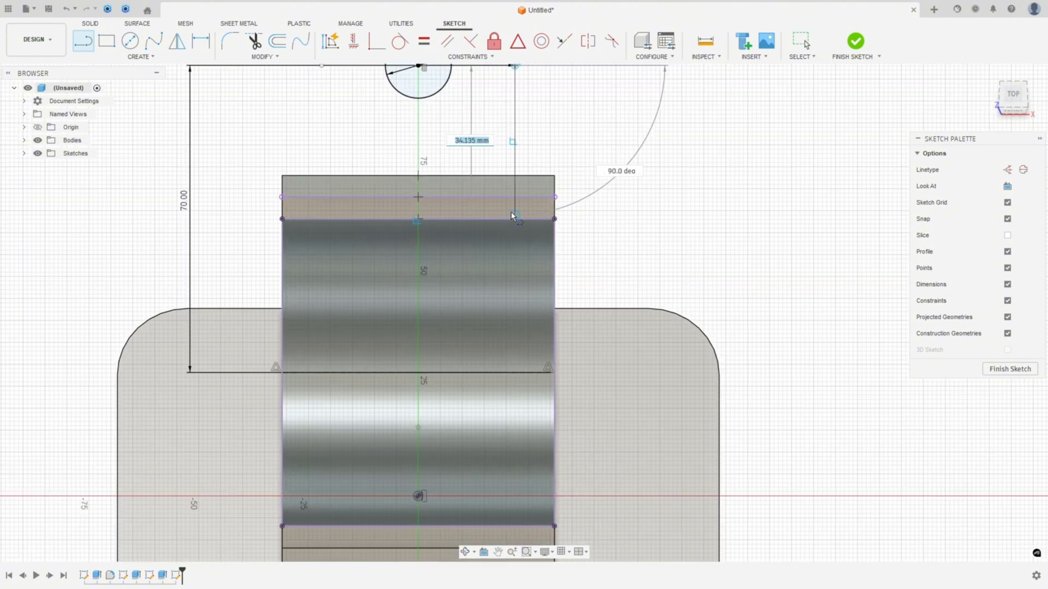
pyautogui.click(515, 197)
pyautogui.scroll(-1, 516, 195)
pyautogui.moveTo(460, 171); pyautogui.dragTo(518, 213, button='middle')
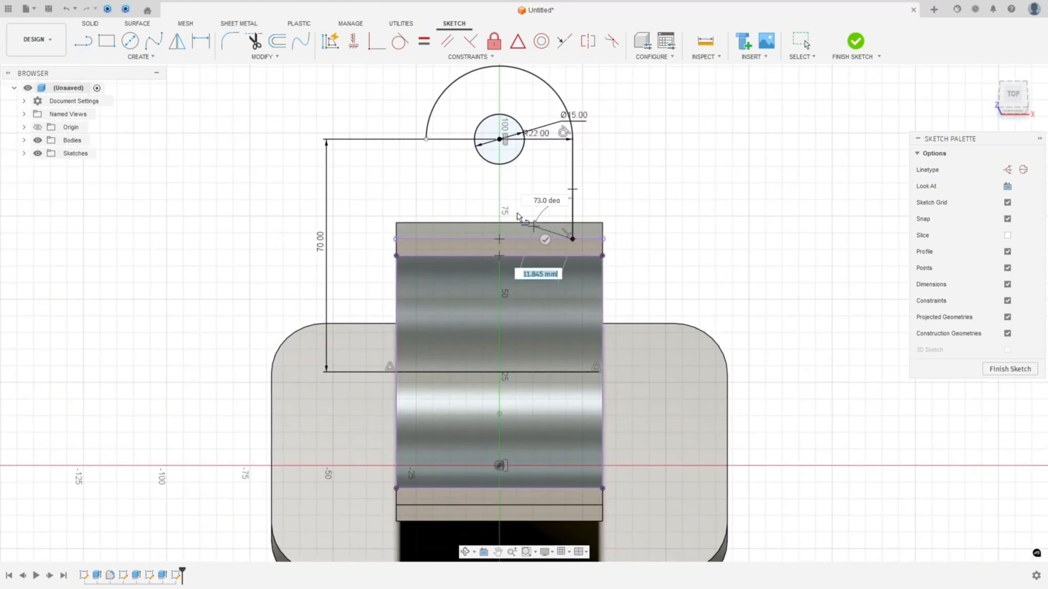
pyautogui.press('Escape')
# Draw the matching line from the arc's left end to the projected step edge and move the R22 label outside the lug
pyautogui.press('l')
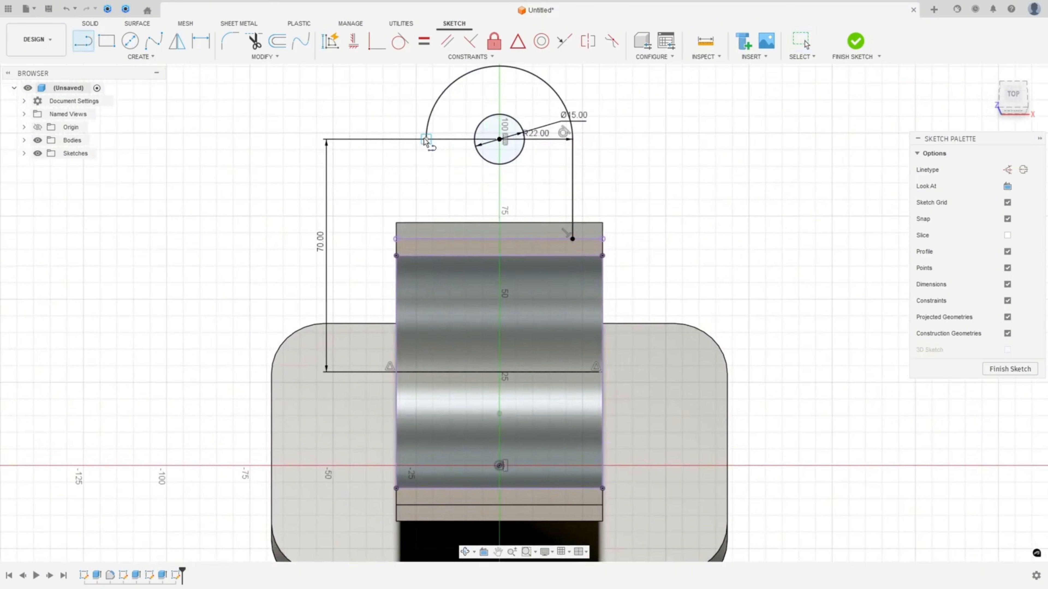
pyautogui.click(426, 139)
pyautogui.scroll(2, 426, 236)
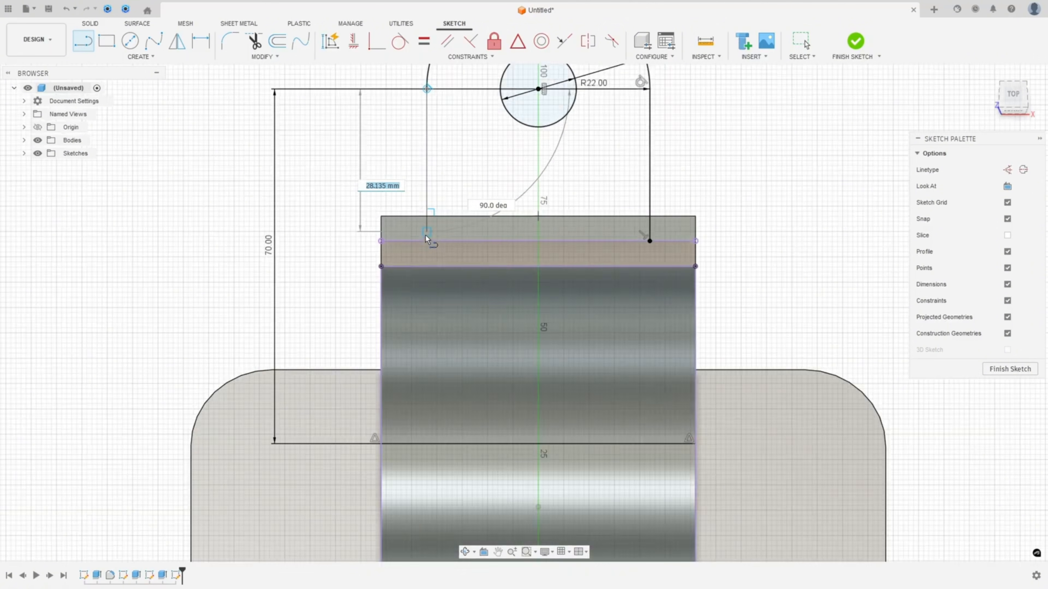
pyautogui.scroll(1, 427, 237)
pyautogui.click(427, 241)
pyautogui.press('Escape')
pyautogui.scroll(-4, 432, 171)
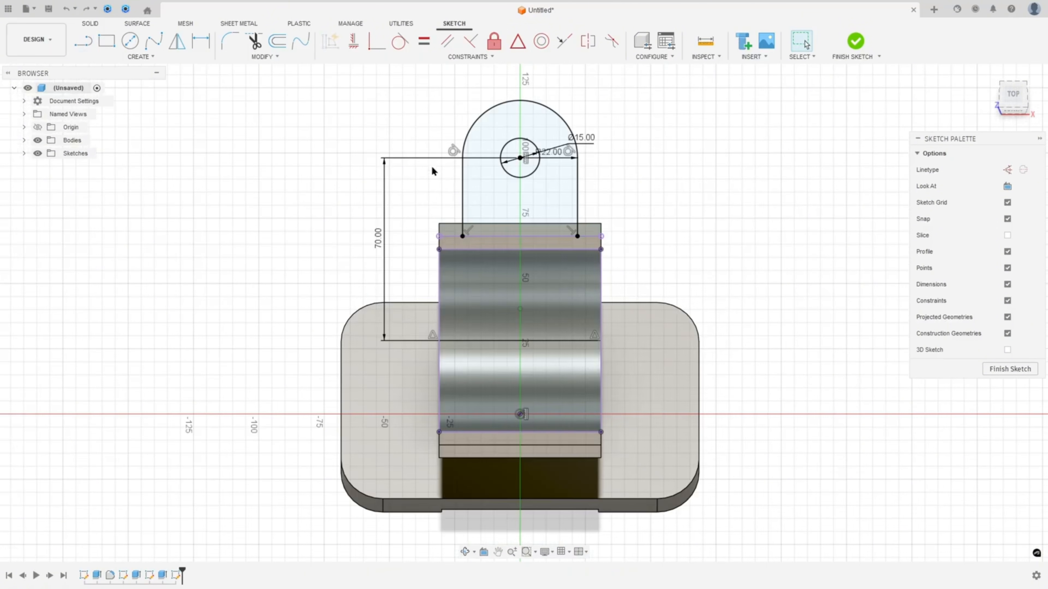
pyautogui.moveTo(553, 153); pyautogui.dragTo(683, 144)
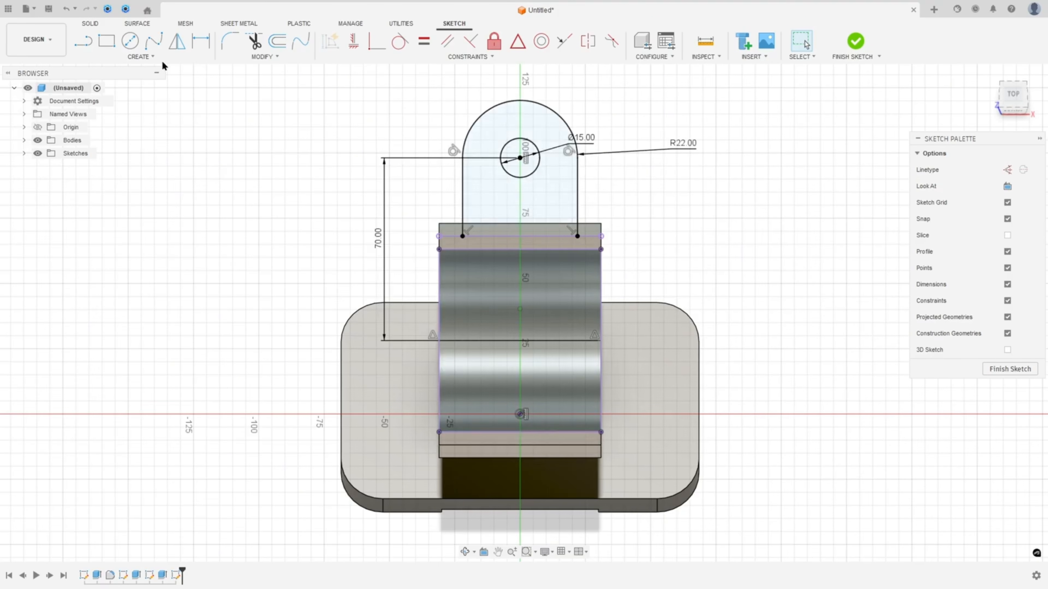
# Project the inner edge of the support's opposite, lower step face into the sketch
pyautogui.click(142, 56)
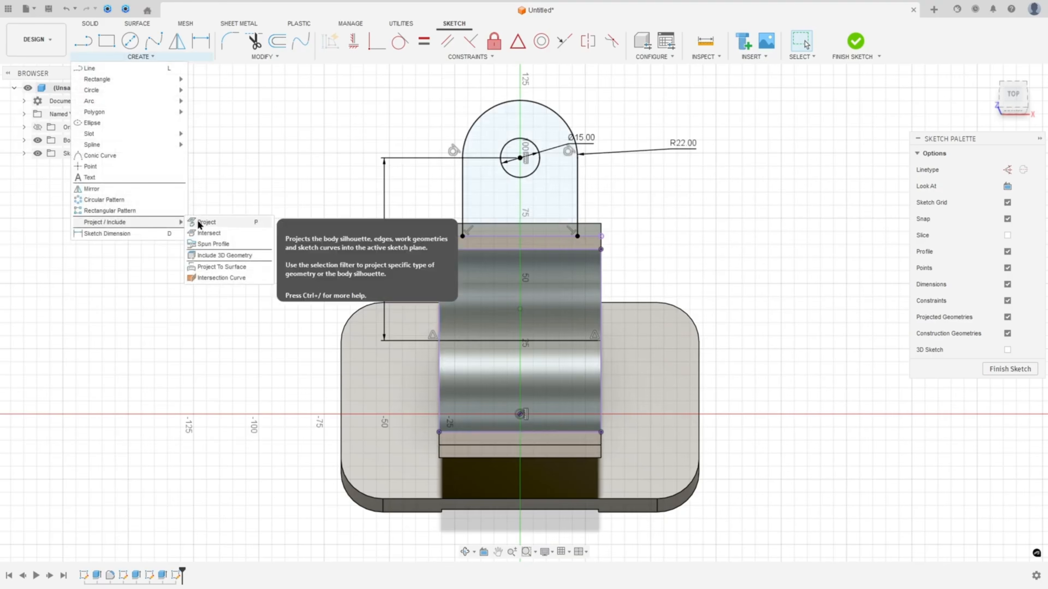
pyautogui.click(202, 222)
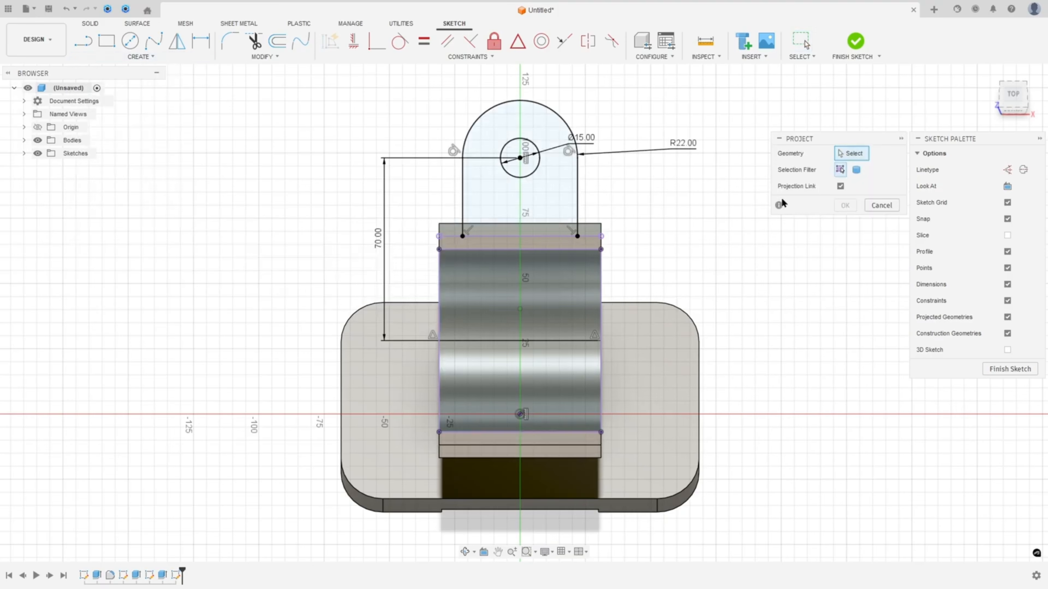
pyautogui.click(482, 448)
pyautogui.click(845, 204)
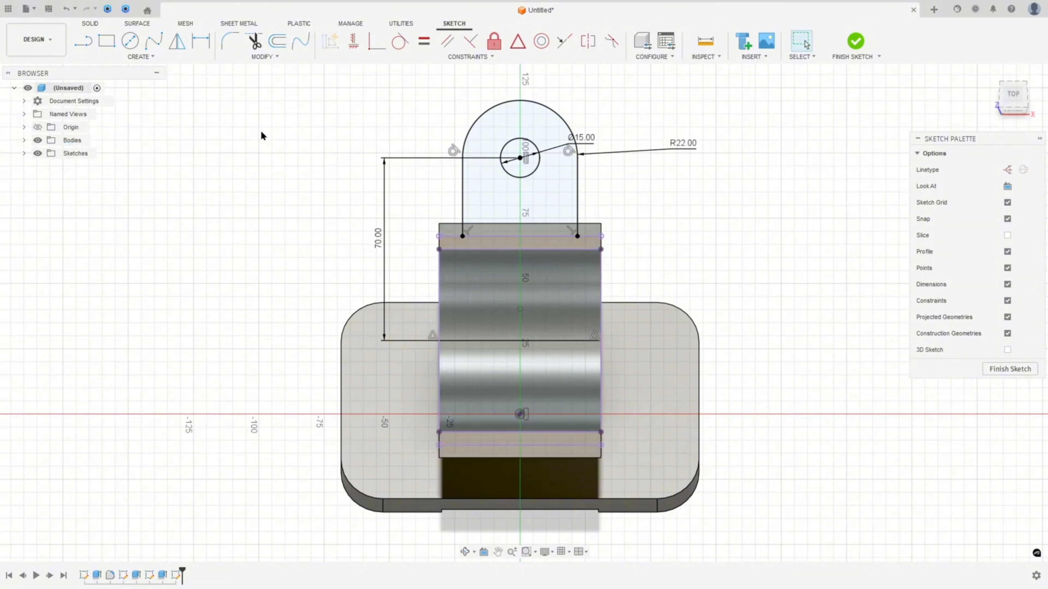
# Mirror the lug's arc, two side lines and 15 mm circle about the construction line across the bearing face
pyautogui.click(177, 41)
pyautogui.click(462, 181)
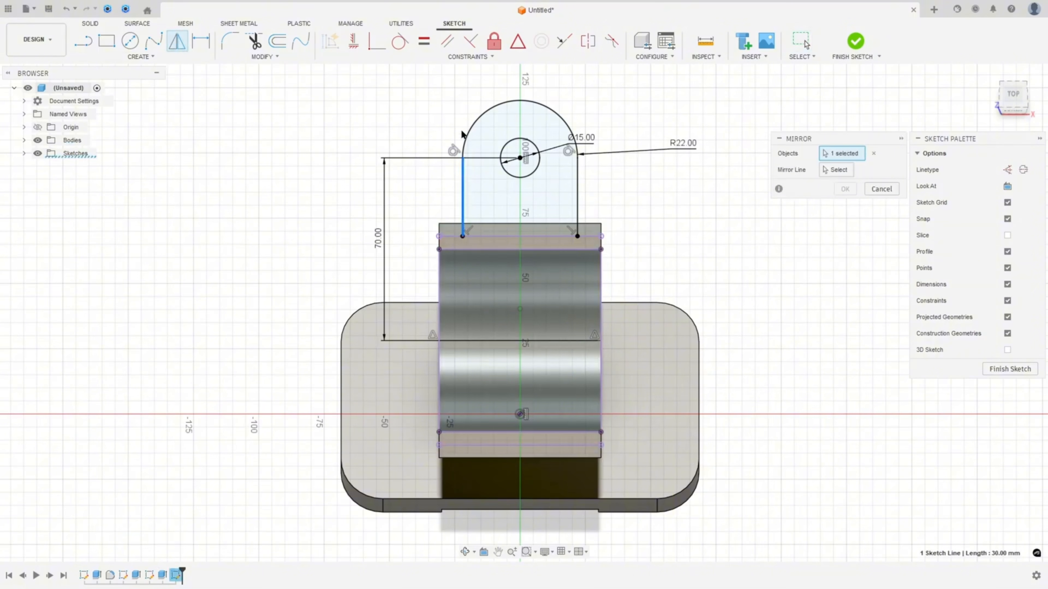
pyautogui.click(462, 133)
pyautogui.click(502, 151)
pyautogui.click(578, 176)
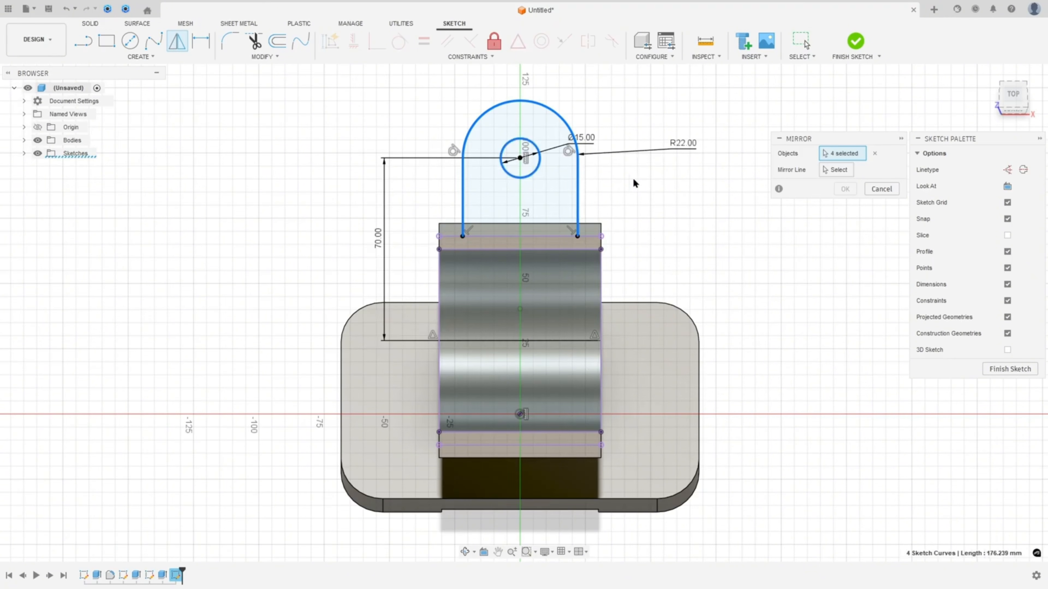
pyautogui.click(836, 170)
pyautogui.click(564, 342)
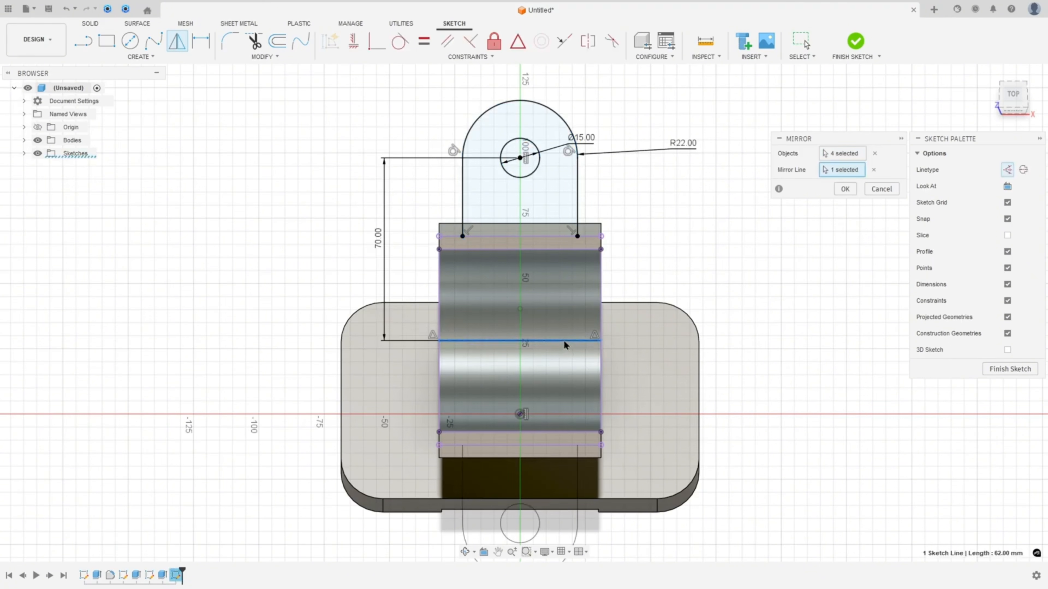
pyautogui.click(845, 189)
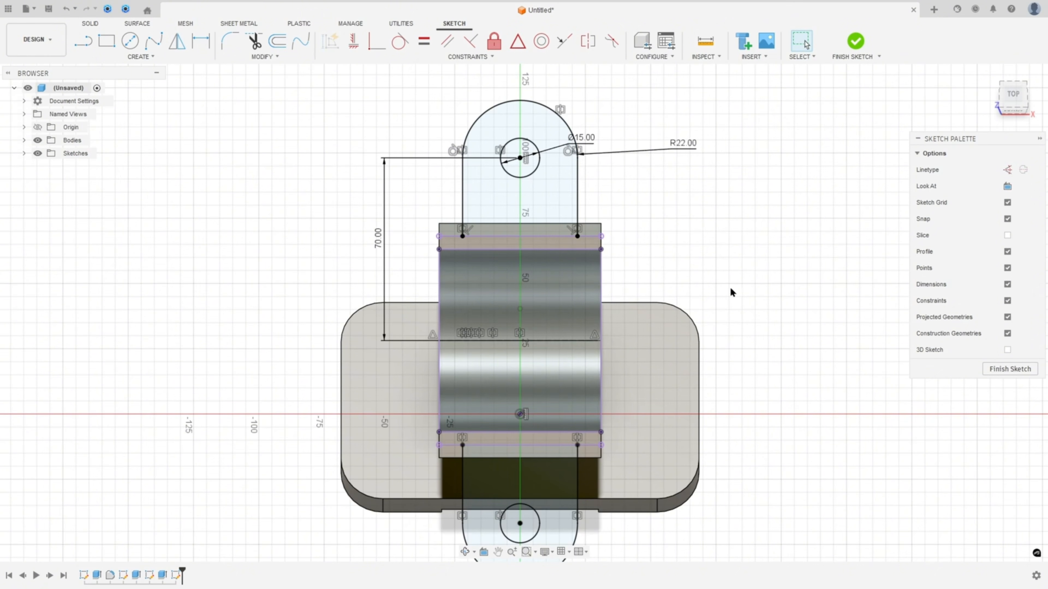
# Add a driven dimension between the two lug hole centres and finish the sketch
pyautogui.scroll(-2, 730, 286)
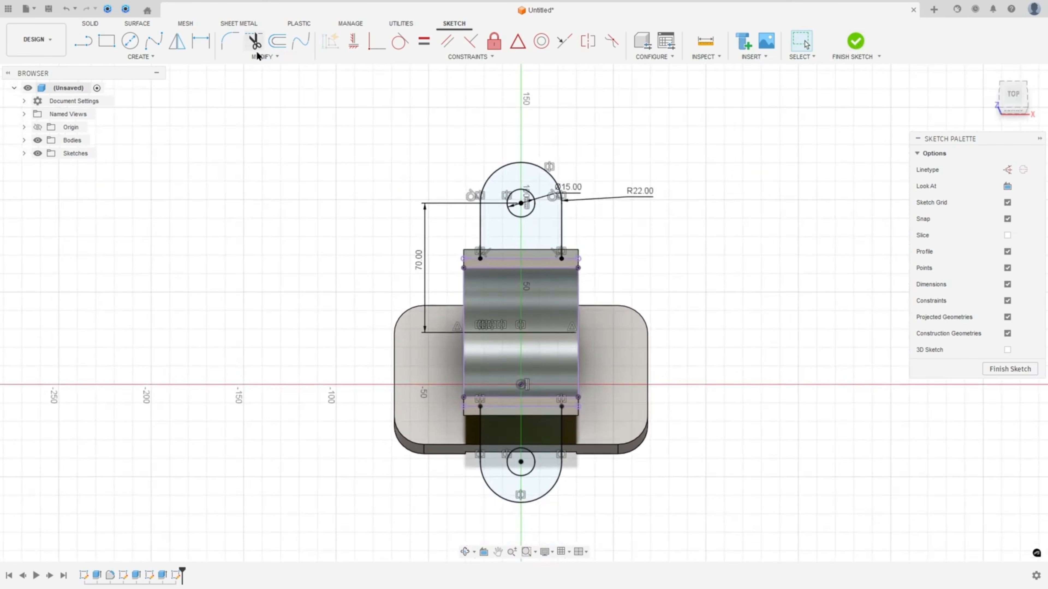
pyautogui.click(201, 41)
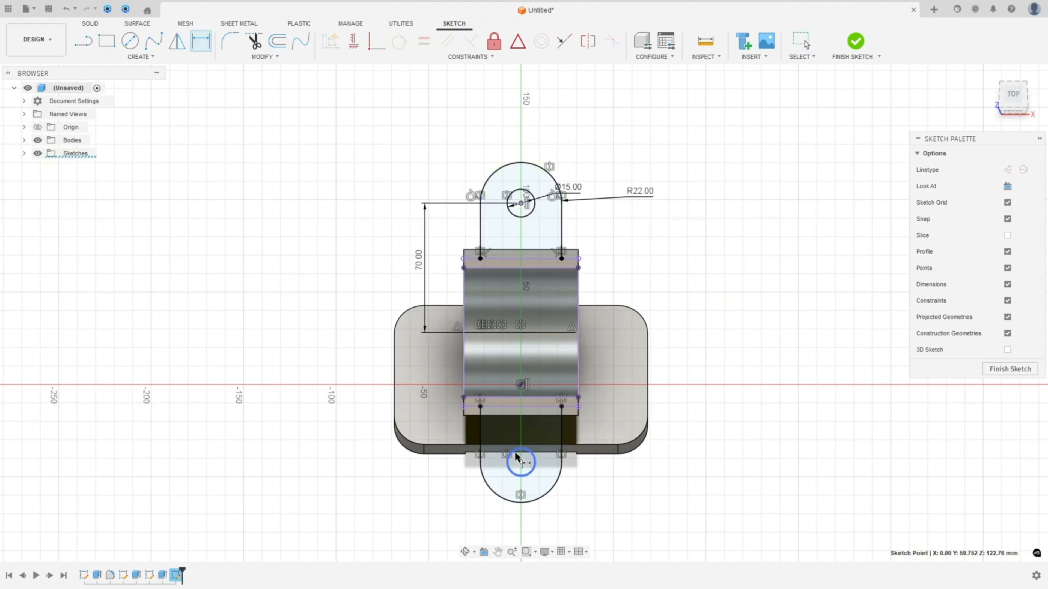
pyautogui.click(521, 463)
pyautogui.click(695, 332)
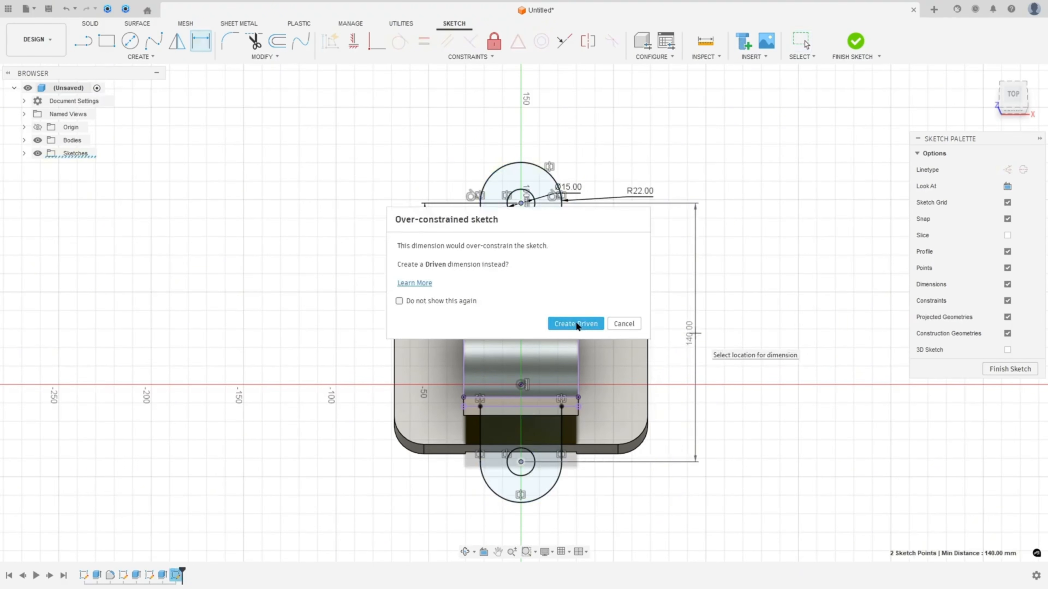
pyautogui.press('Return')
pyautogui.click(855, 40)
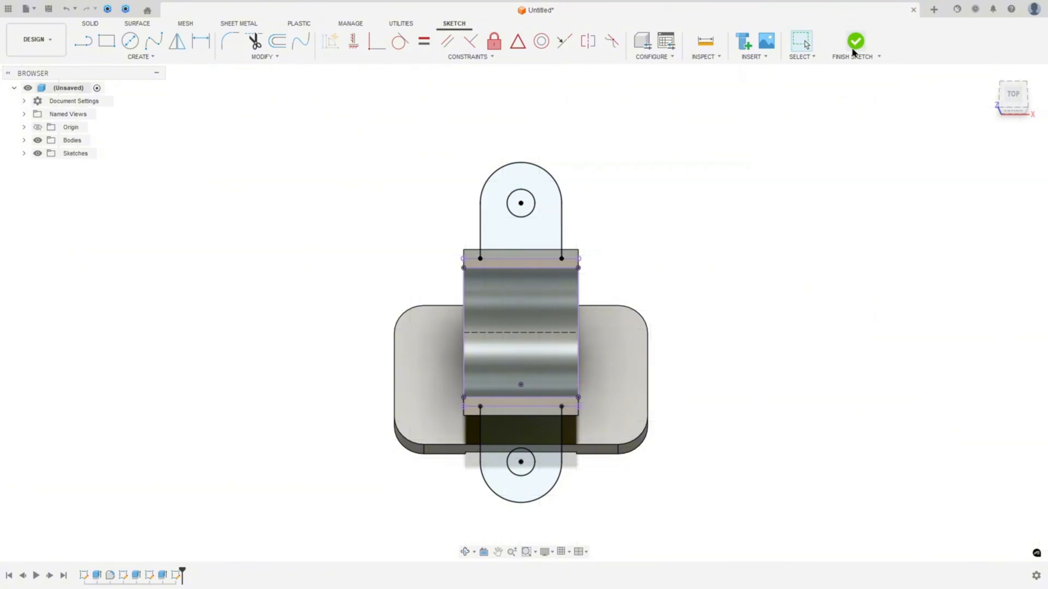
# Start an extrusion with both lug profiles, including the areas over the step faces, and check the lug thickness in the Draw 78 PDF
pyautogui.click(106, 41)
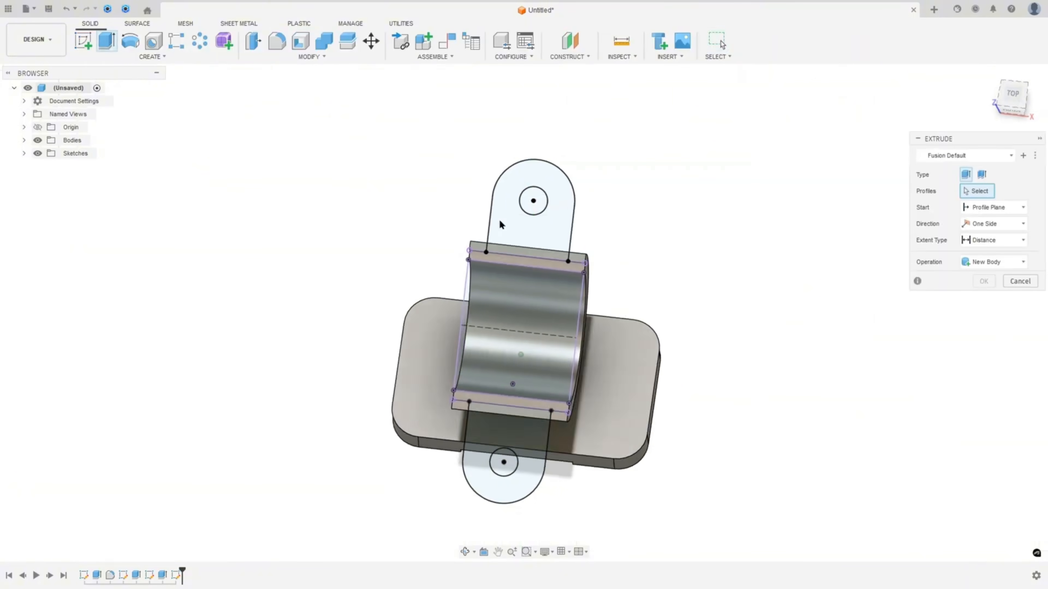
pyautogui.click(660, 170)
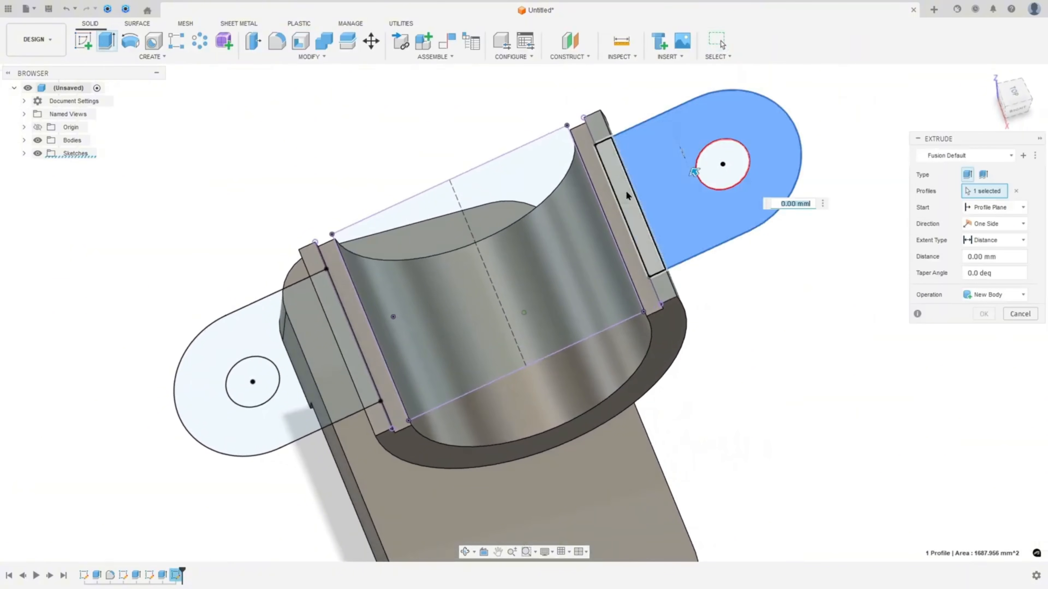
pyautogui.click(626, 190)
pyautogui.click(345, 309)
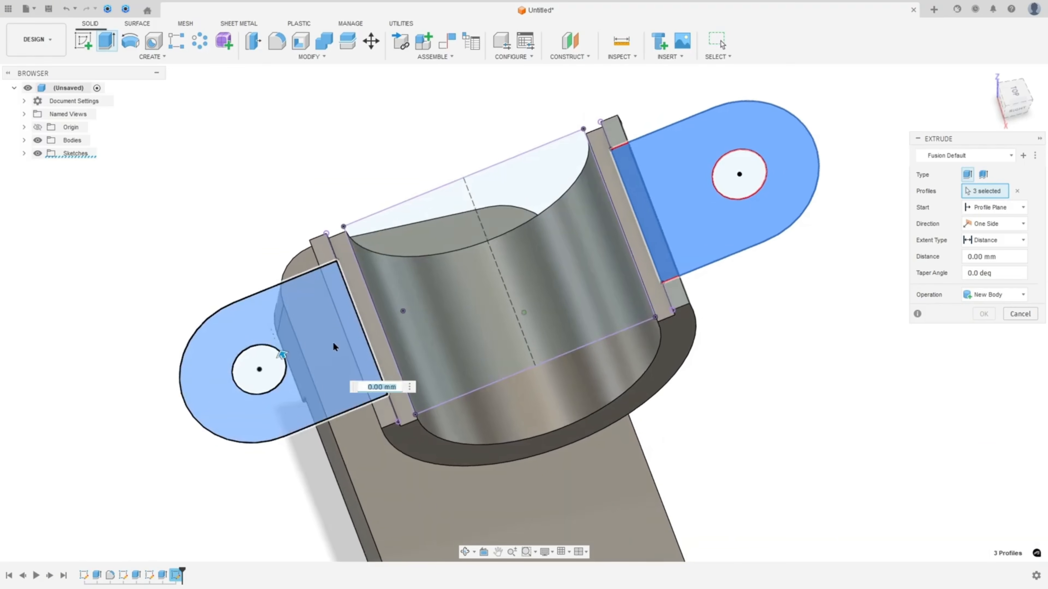
pyautogui.hotkey('alt', 'Tab')
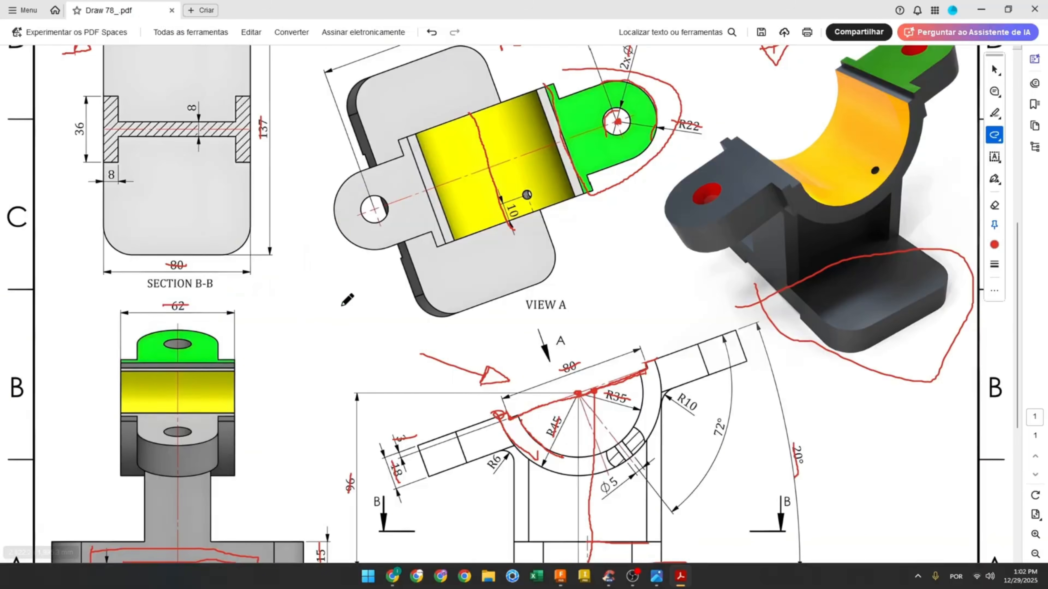
pyautogui.scroll(-2, 391, 378)
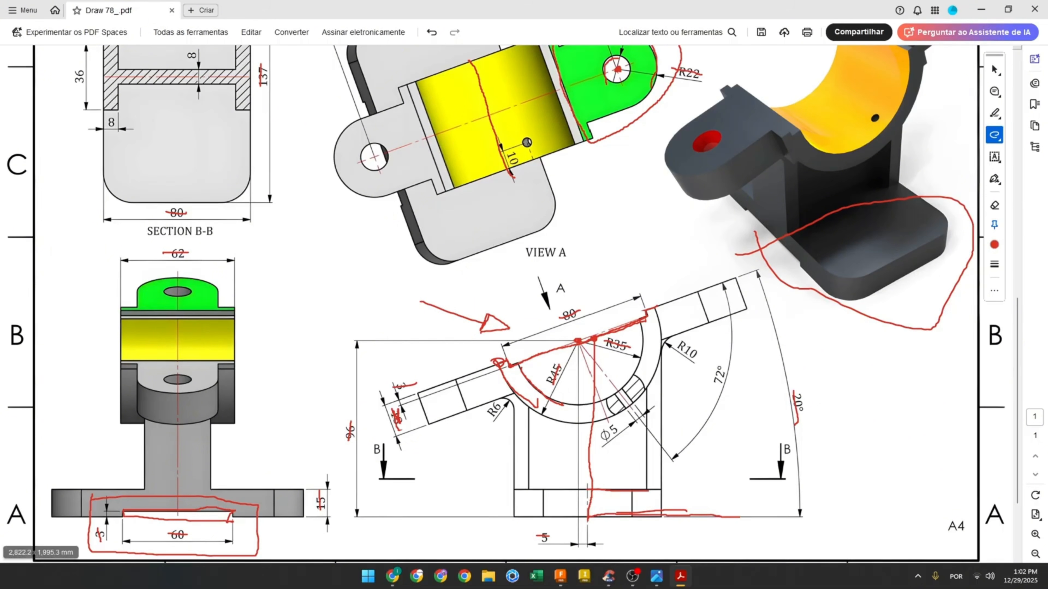
pyautogui.hotkey('alt', 'Tab')
# In Fusion, extrude the selected lug profiles -18 mm from the sketch plane, joining them to the bearing support
pyautogui.keyDown('shift'); pyautogui.moveTo(773, 207); pyautogui.dragTo(475, 300, button='middle'); pyautogui.keyUp('shift')
pyautogui.moveTo(316, 330); pyautogui.dragTo(380, 401)
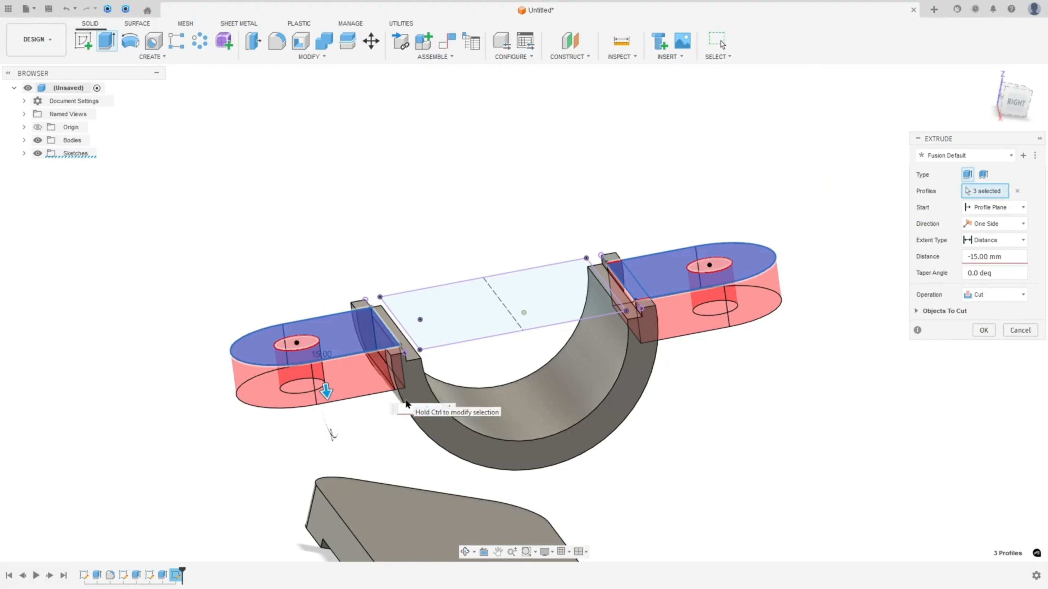
pyautogui.write('-18')
pyautogui.click(994, 294)
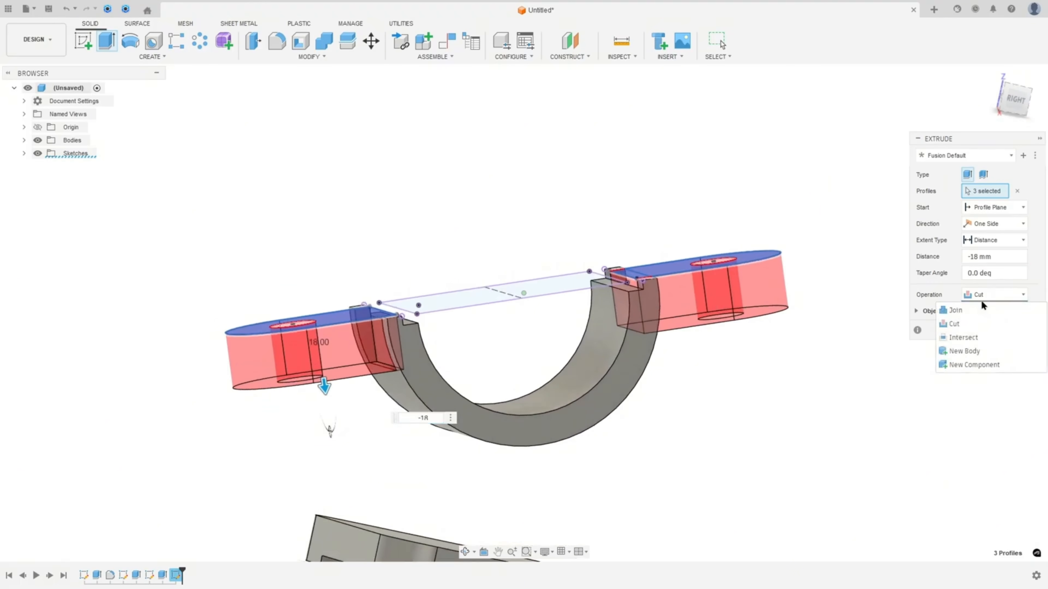
pyautogui.click(970, 309)
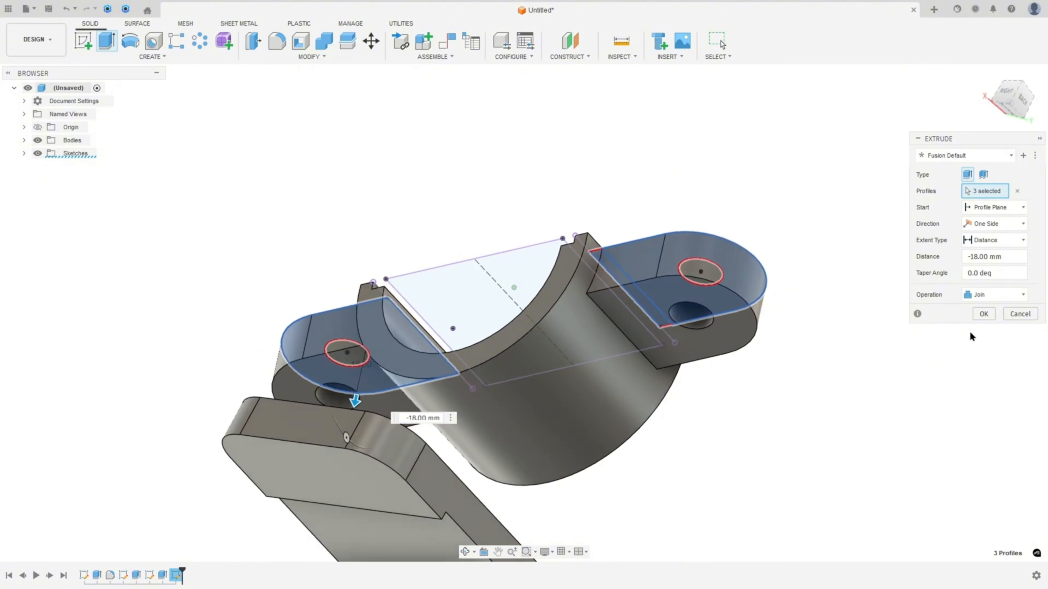
pyautogui.click(982, 314)
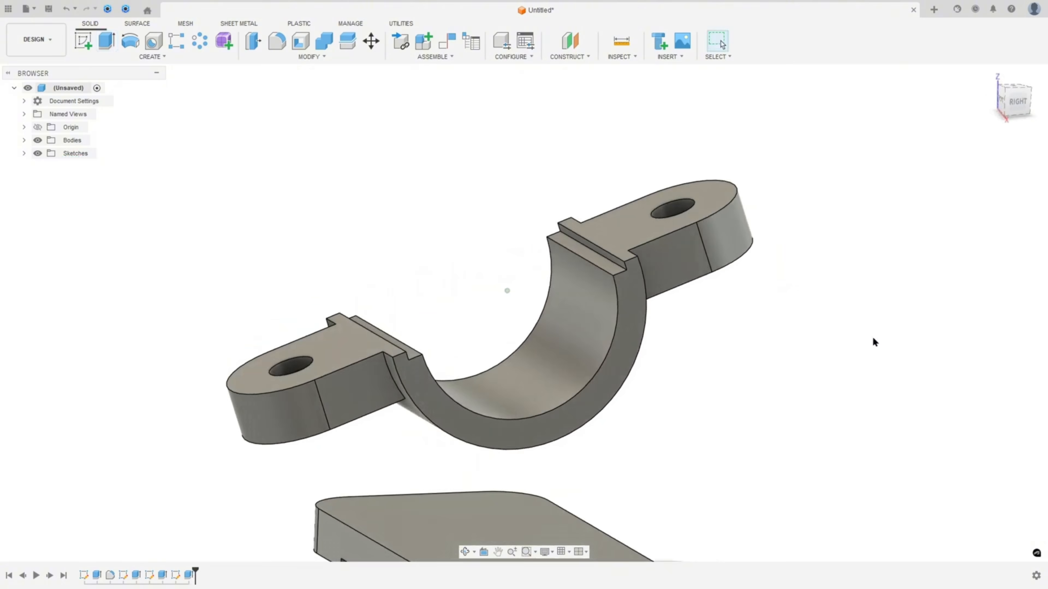
pyautogui.keyDown('shift'); pyautogui.moveTo(873, 338); pyautogui.dragTo(744, 318, button='middle'); pyautogui.keyUp('shift')
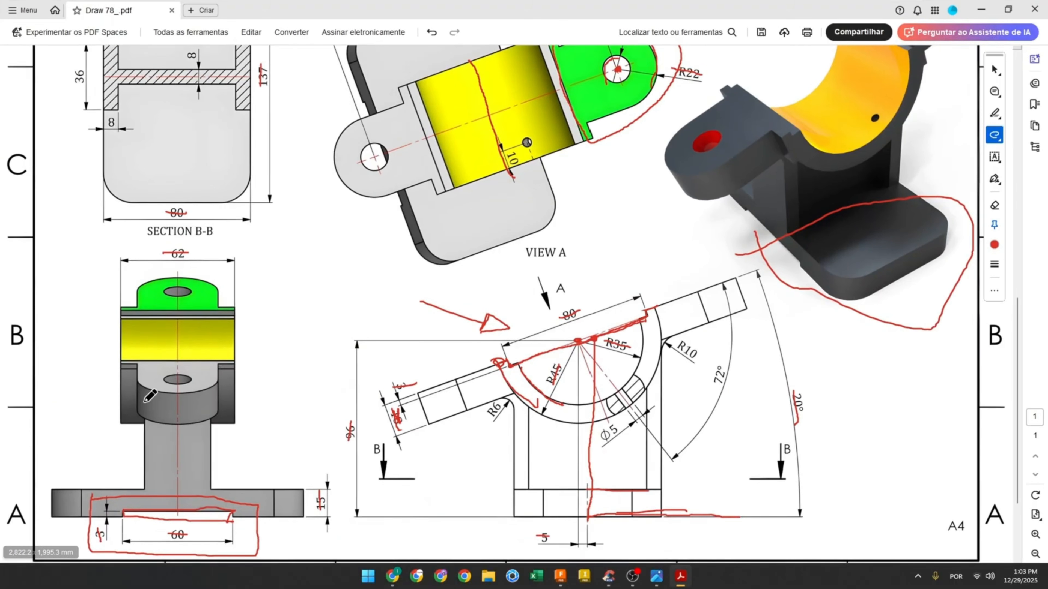
# Mark the base's top face and trace the support's path up to the bearing's underside in the PDF's 3D view
pyautogui.scroll(3, 186, 370)
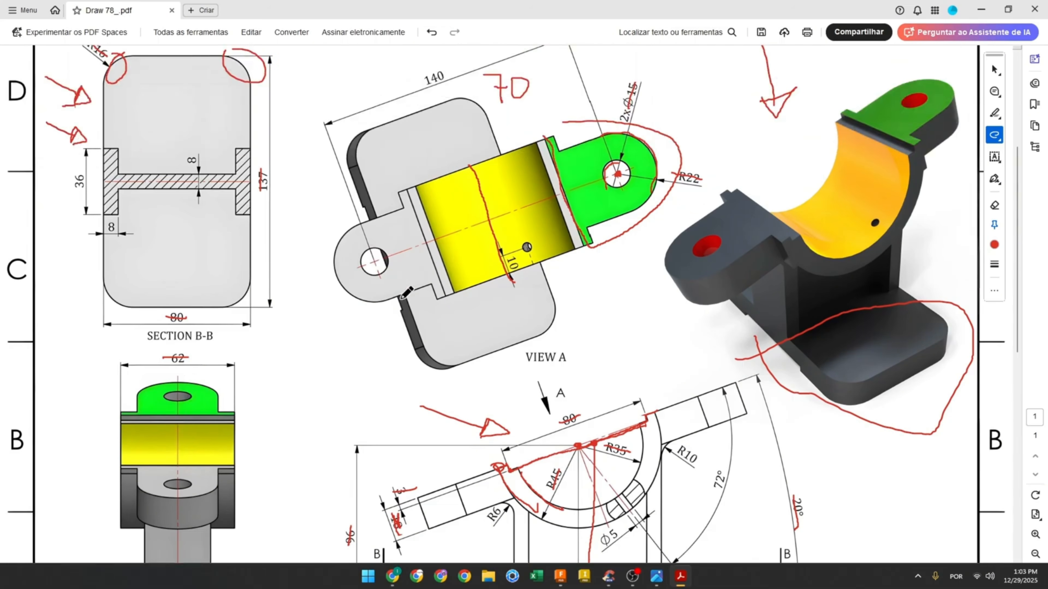
pyautogui.moveTo(862, 332)
pyautogui.mouseDown()
pyautogui.moveTo(854, 351)
pyautogui.moveTo(890, 332)
pyautogui.mouseUp()
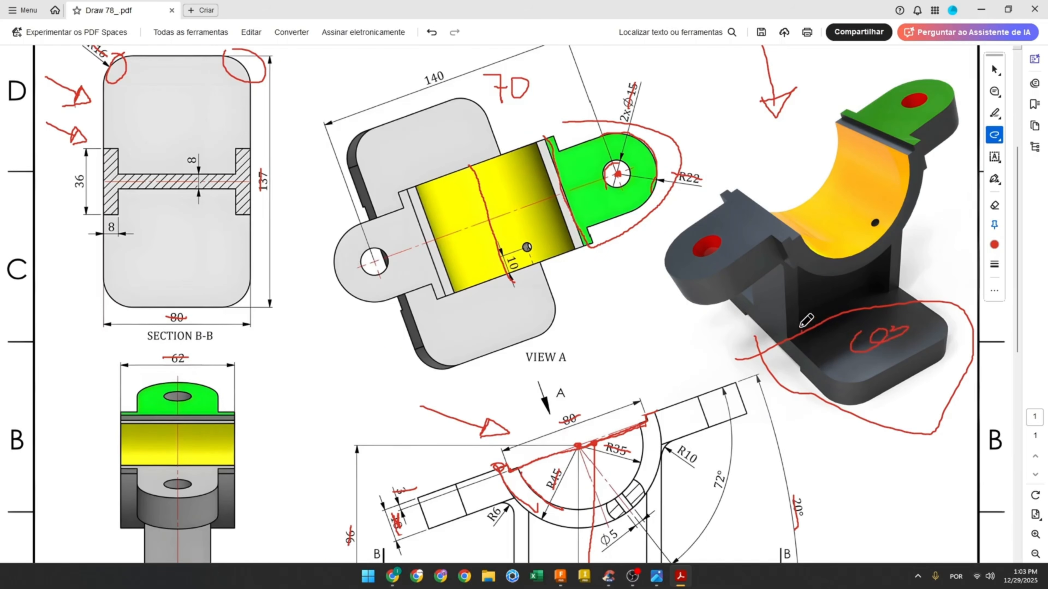
pyautogui.moveTo(801, 327)
pyautogui.mouseDown()
pyautogui.moveTo(796, 284)
pyautogui.moveTo(880, 245)
pyautogui.mouseUp()
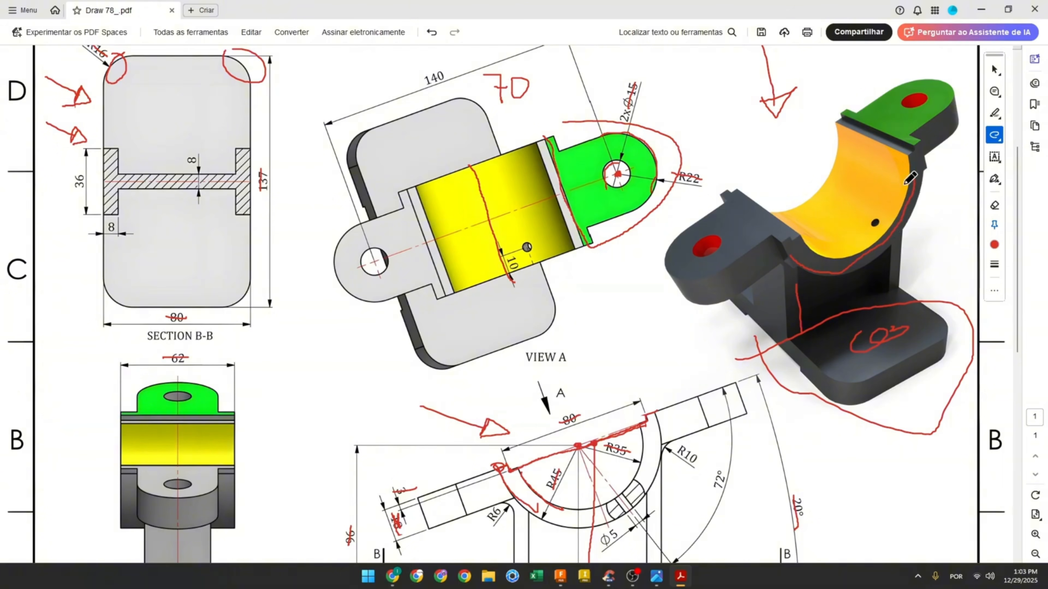
pyautogui.scroll(1, 134, 225)
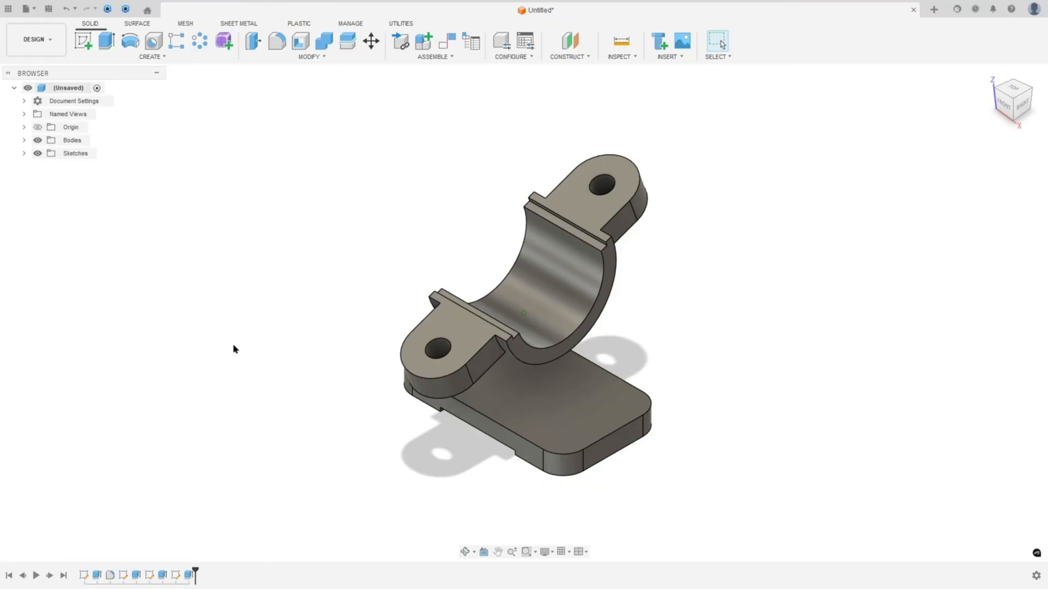
# In Fusion, start a sketch on the base plate's top face and hide the bearing body, Body2
pyautogui.click(85, 45)
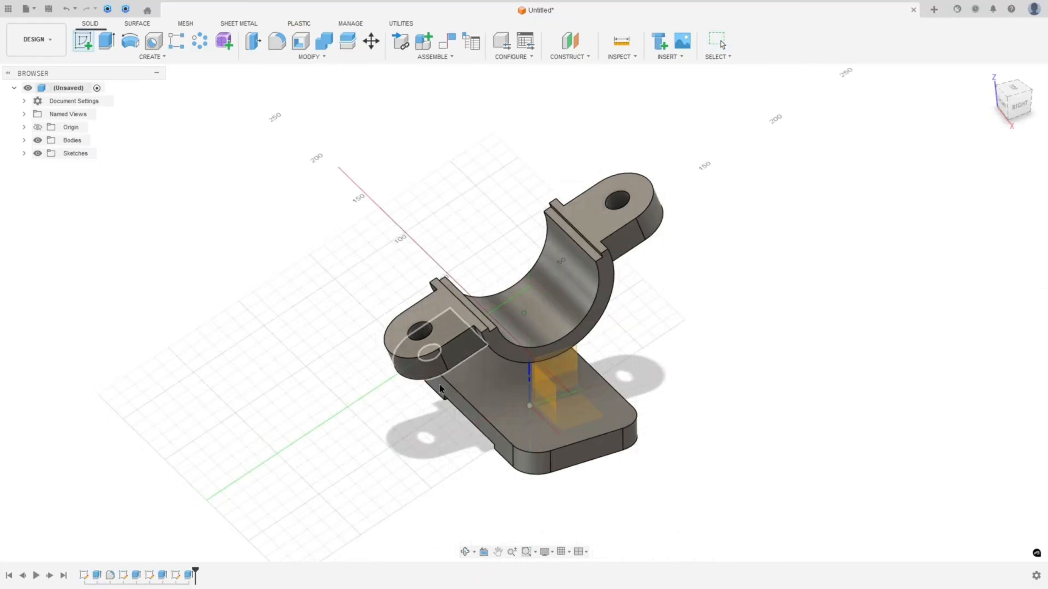
pyautogui.click(497, 406)
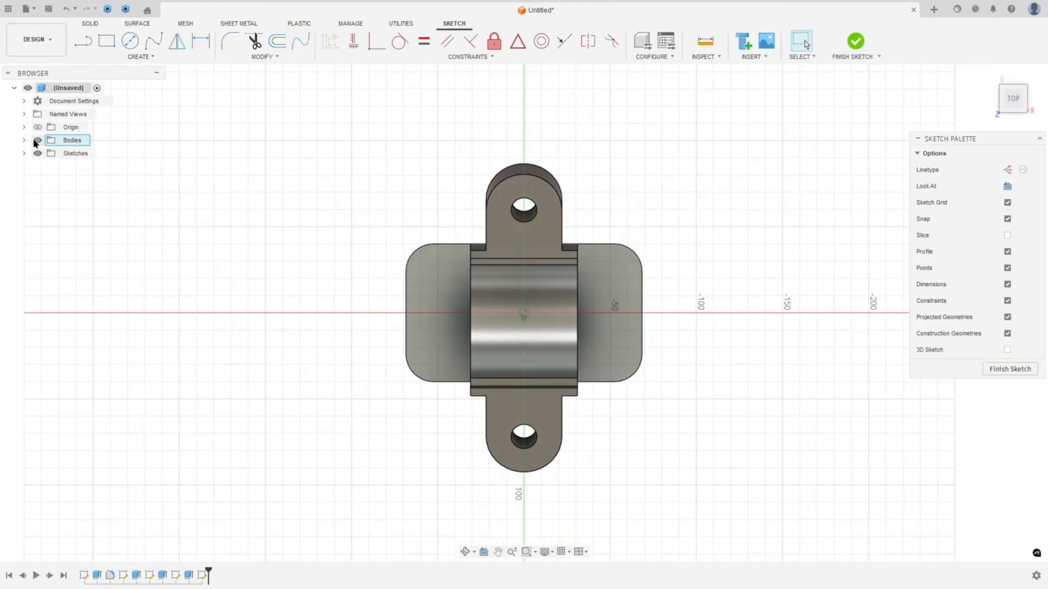
pyautogui.click(25, 141)
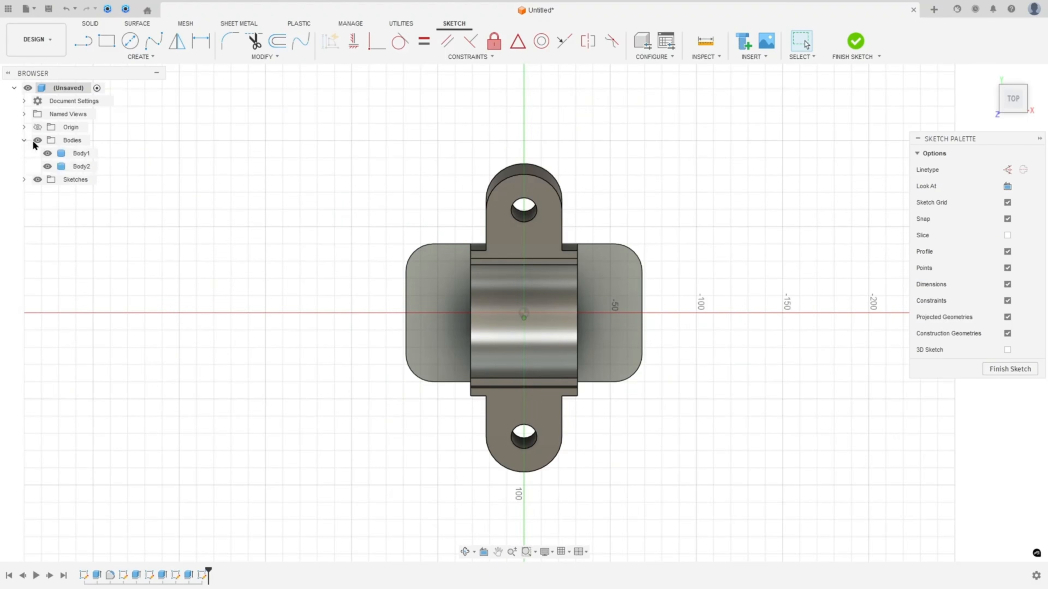
pyautogui.click(47, 167)
# Draw a construction line across the base plate between the midpoints of its two long edges
pyautogui.click(84, 41)
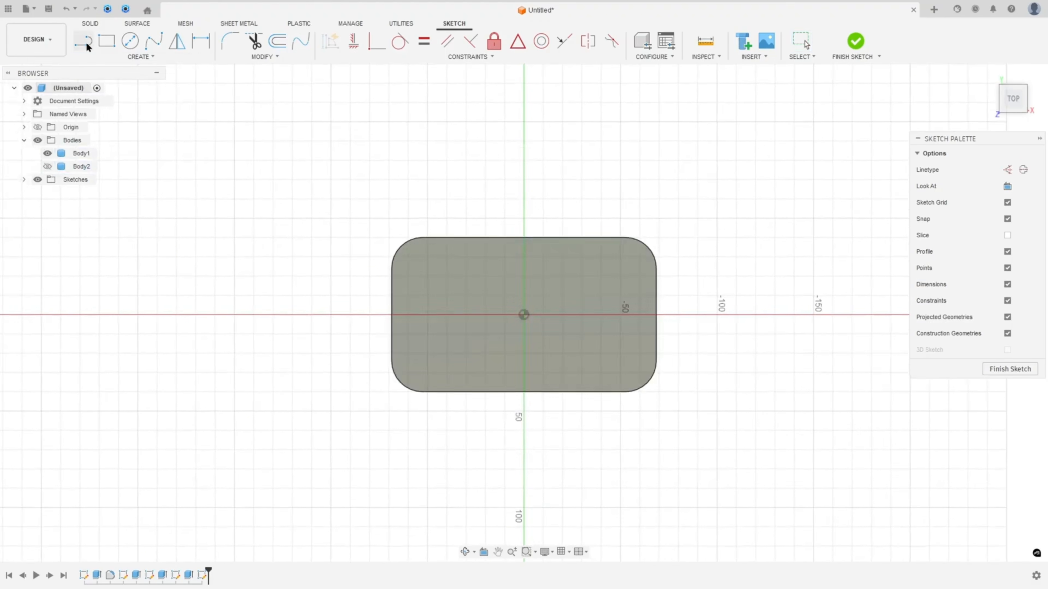
pyautogui.click(1007, 170)
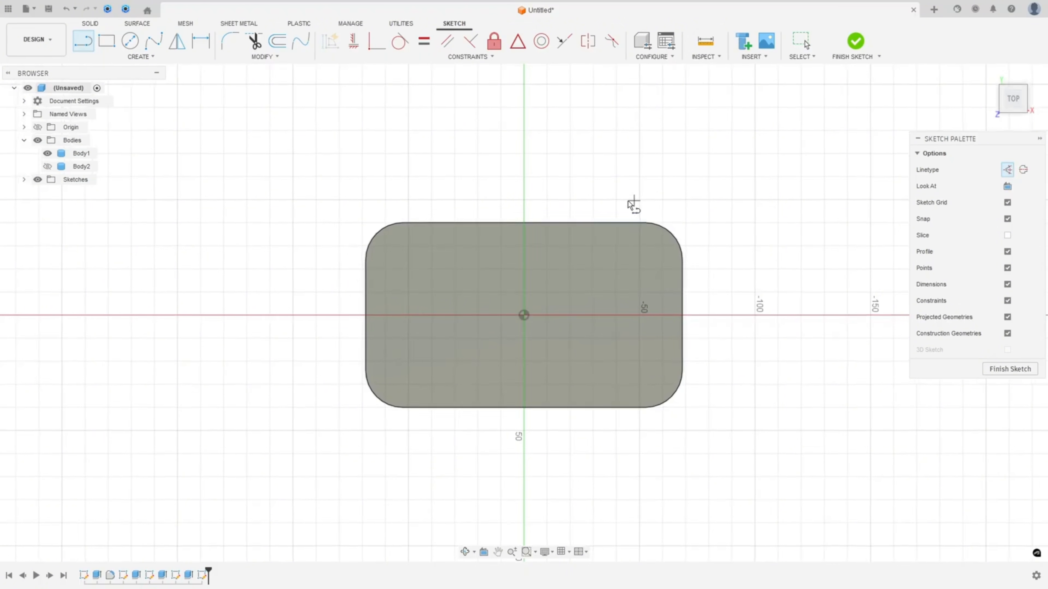
pyautogui.click(524, 218)
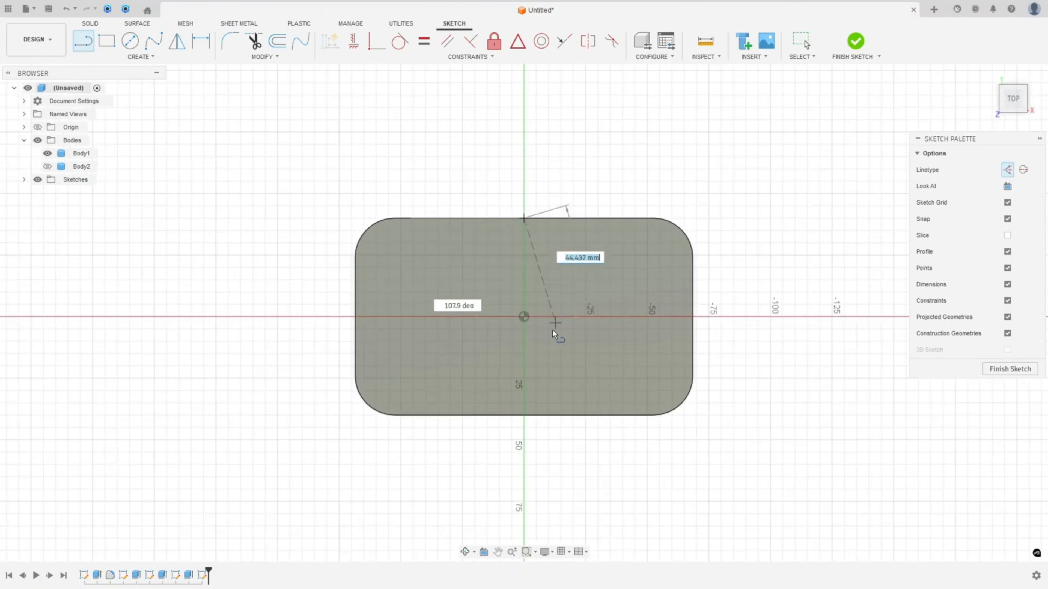
pyautogui.doubleClick(523, 416)
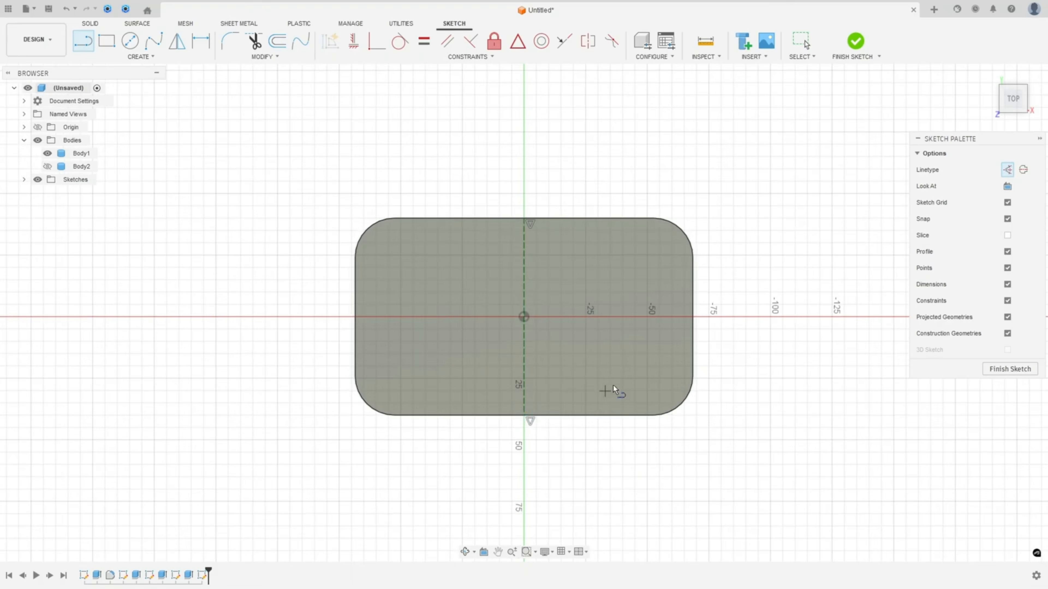
pyautogui.click(1008, 170)
pyautogui.press('Escape')
# Project the whole base plate body, Body1, into the sketch with the projection link on
pyautogui.press('p')
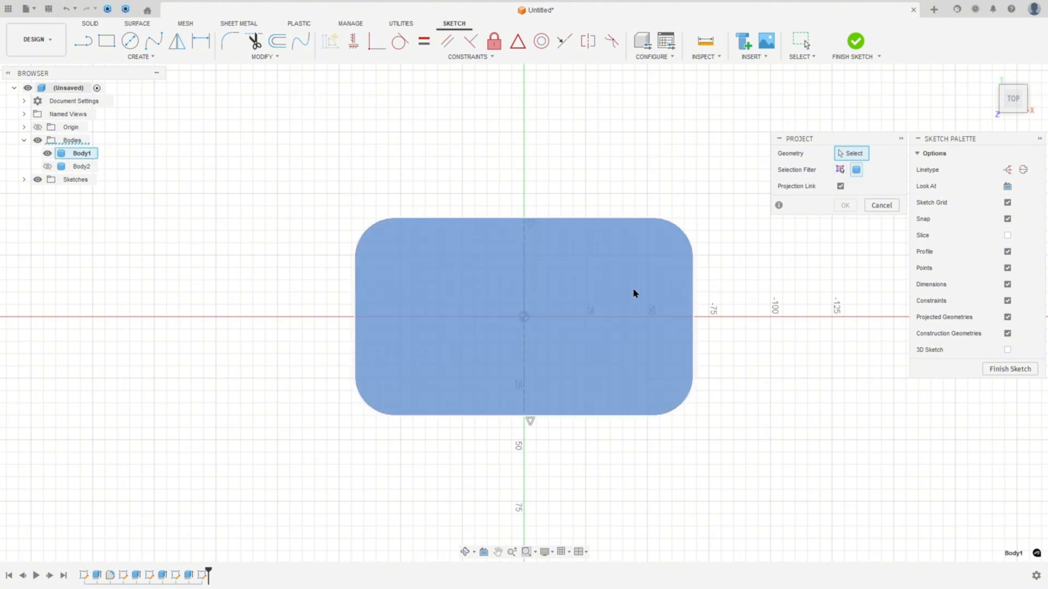
pyautogui.click(633, 288)
pyautogui.click(844, 205)
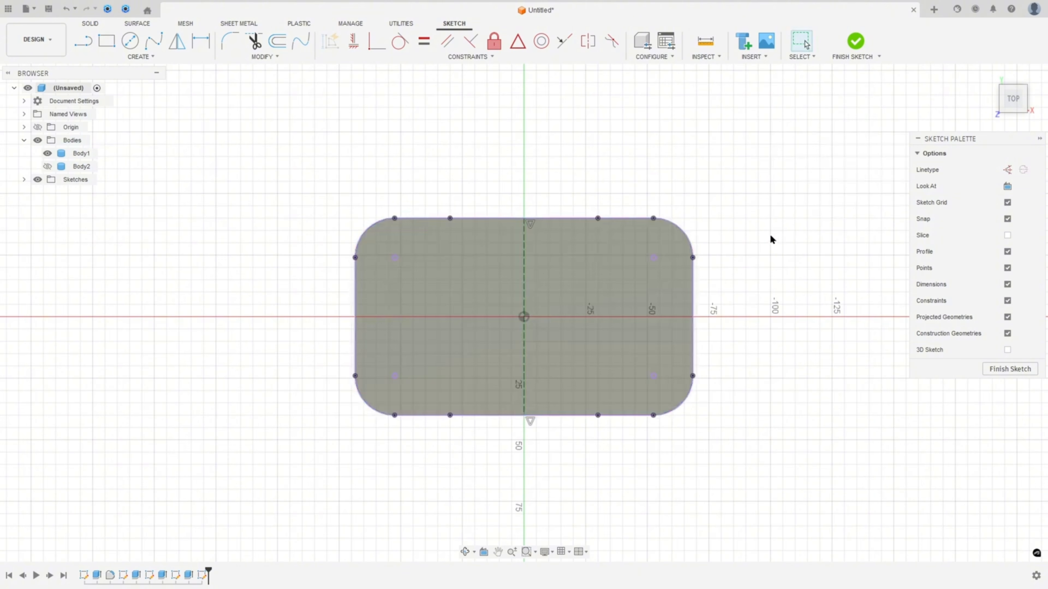
# Sketch one side of the support's H-shaped section as five connected lines between the base's long edges, beside the construction line
pyautogui.click(82, 41)
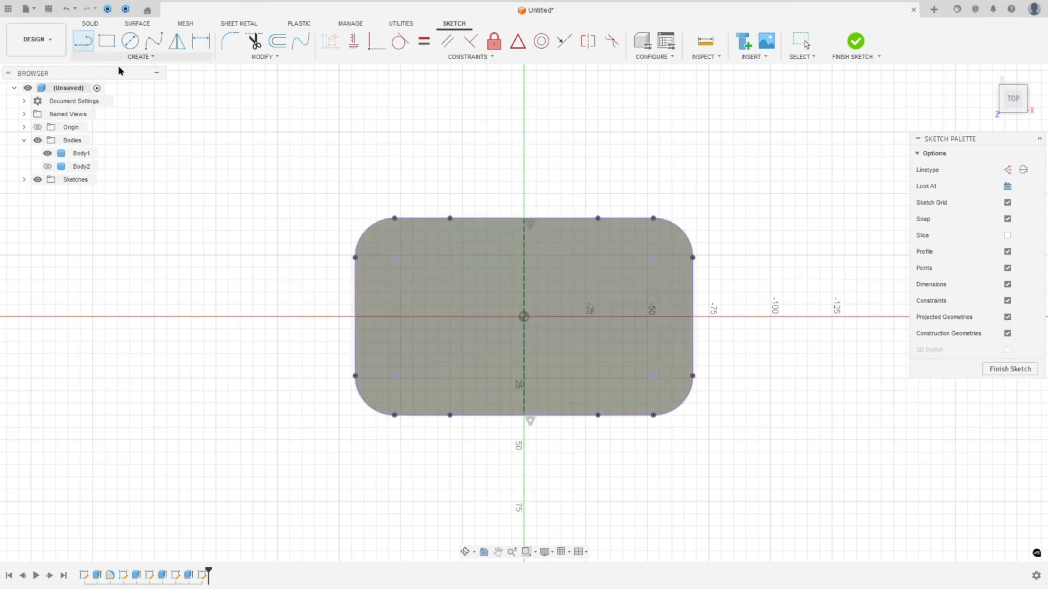
pyautogui.click(475, 415)
pyautogui.click(475, 392)
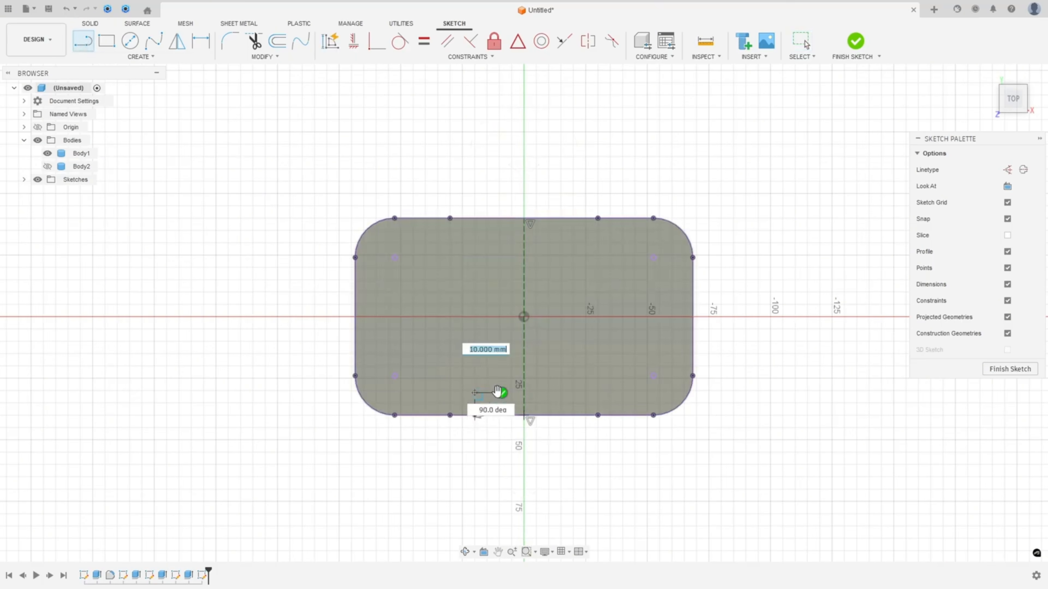
pyautogui.scroll(3, 499, 390)
pyautogui.click(502, 392)
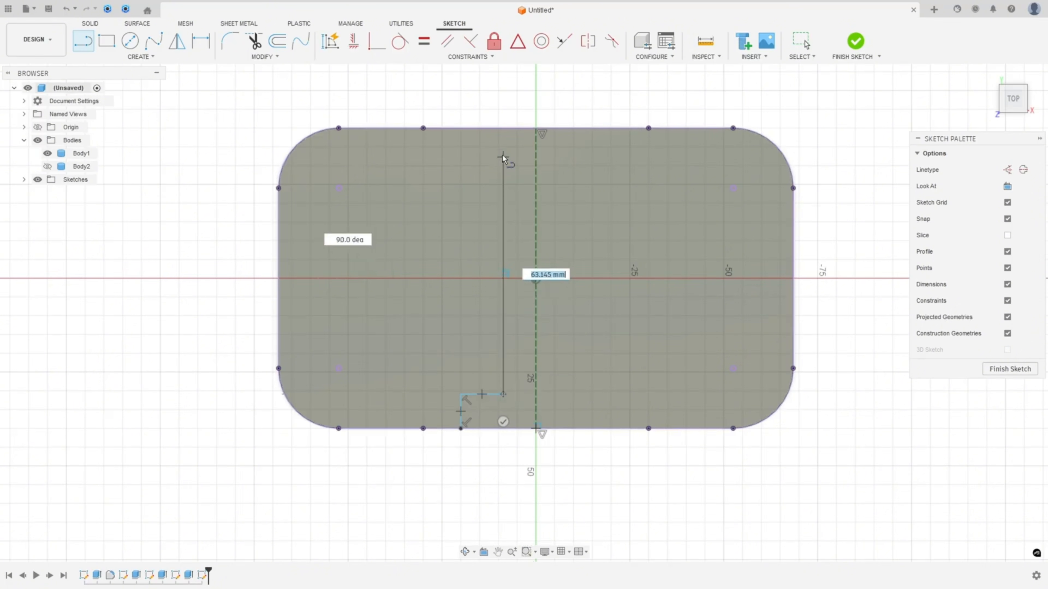
pyautogui.click(503, 165)
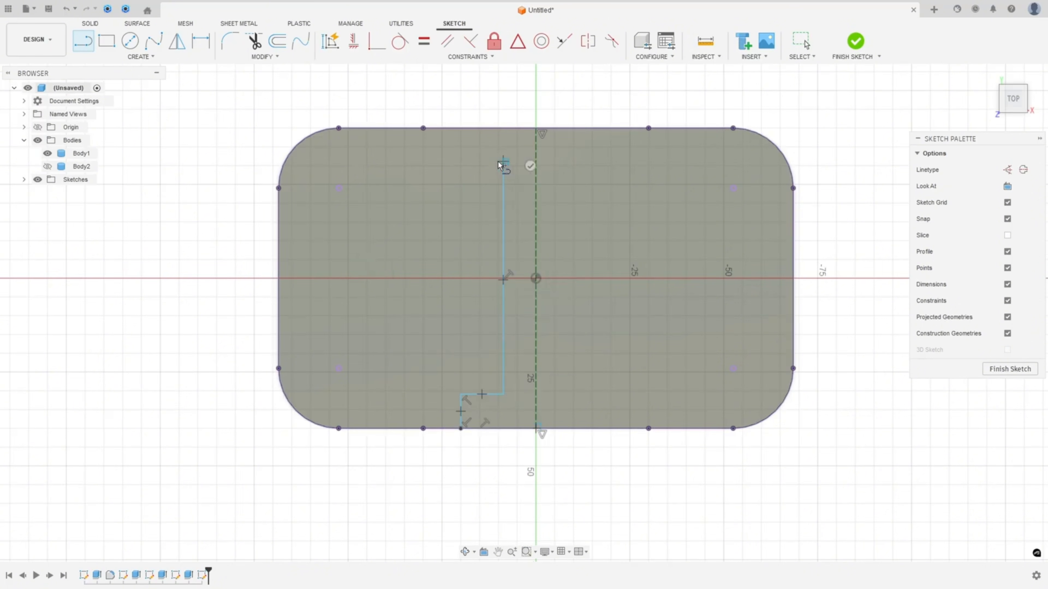
pyautogui.click(461, 165)
pyautogui.click(460, 130)
pyautogui.press('Escape')
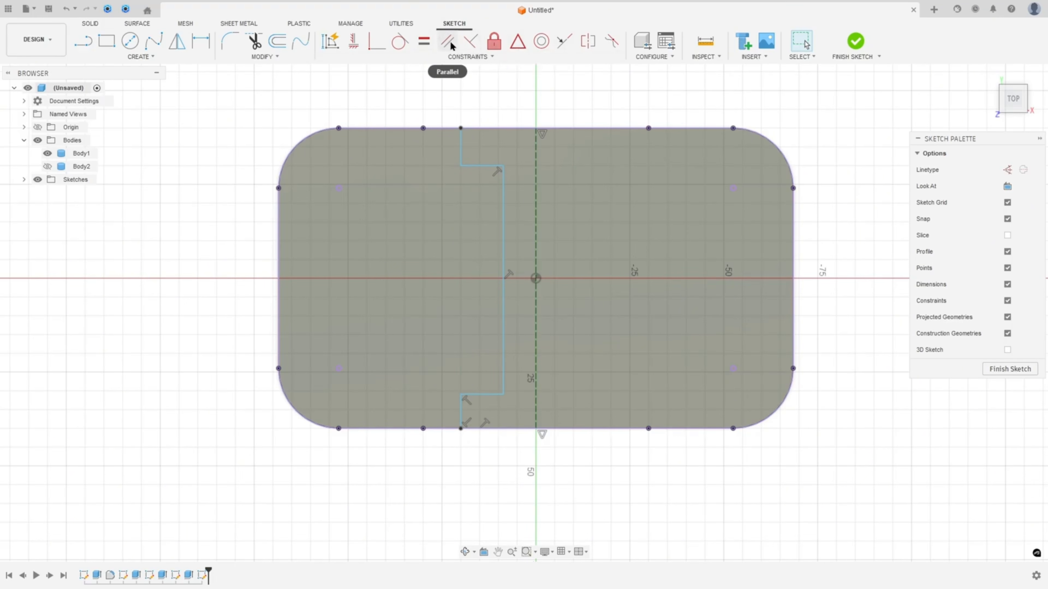
# Constrain the profile's two short end lines to equal length, and likewise the two step lines running towards the web
pyautogui.click(424, 41)
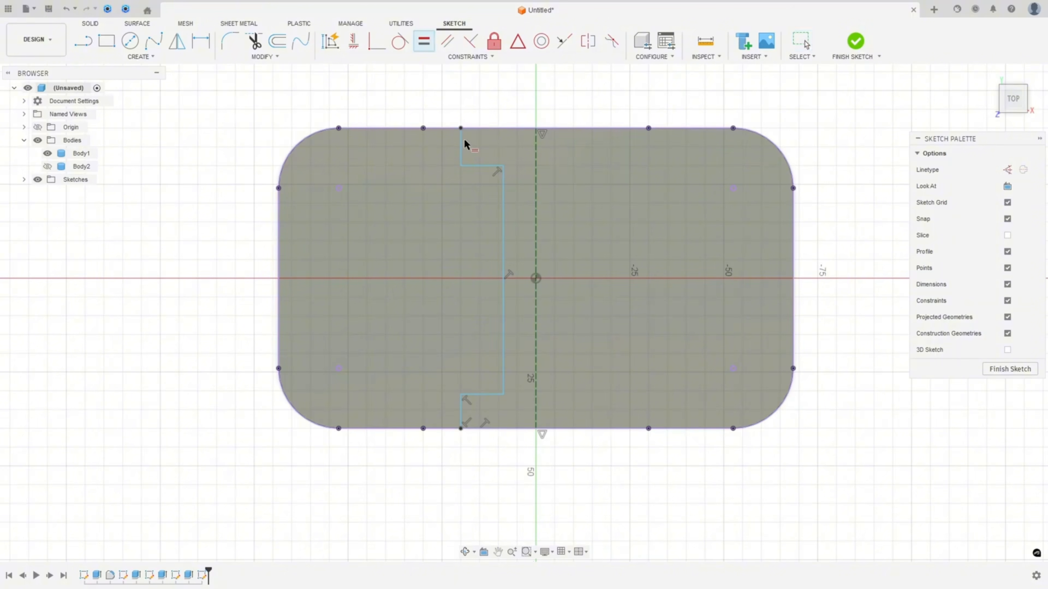
pyautogui.click(461, 157)
pyautogui.click(461, 417)
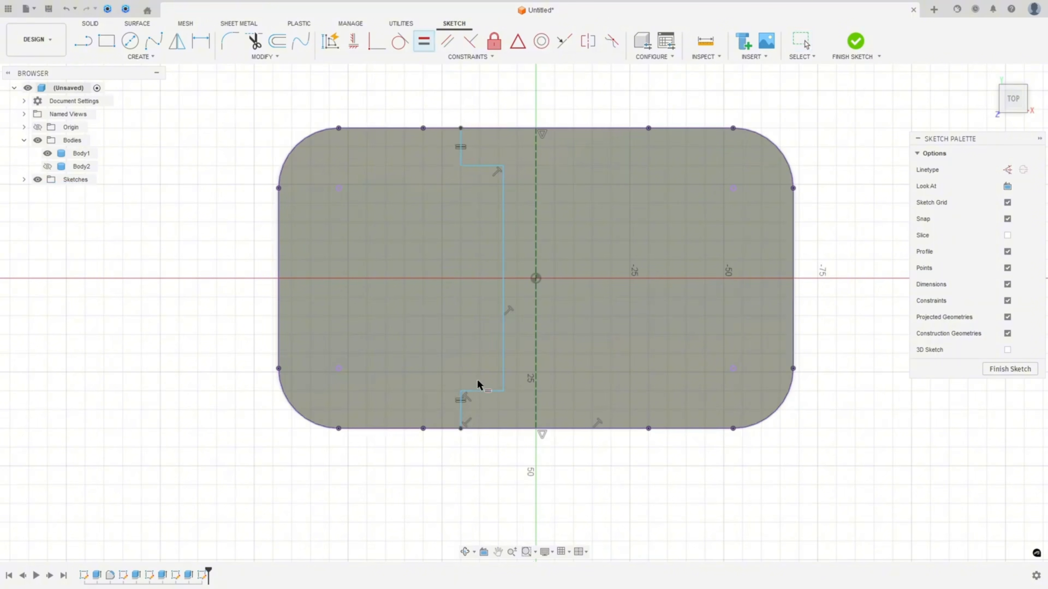
pyautogui.click(479, 392)
pyautogui.click(480, 166)
# Dimension the distance from the flange's outer end to the construction line as 36/2 mm
pyautogui.click(200, 41)
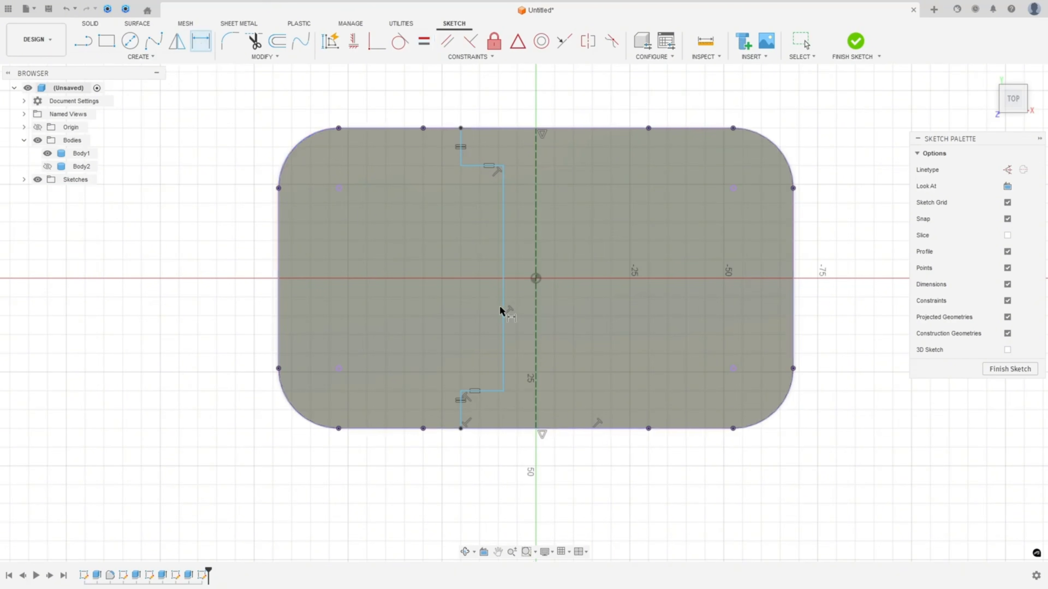
pyautogui.click(462, 422)
pyautogui.click(536, 427)
pyautogui.click(520, 451)
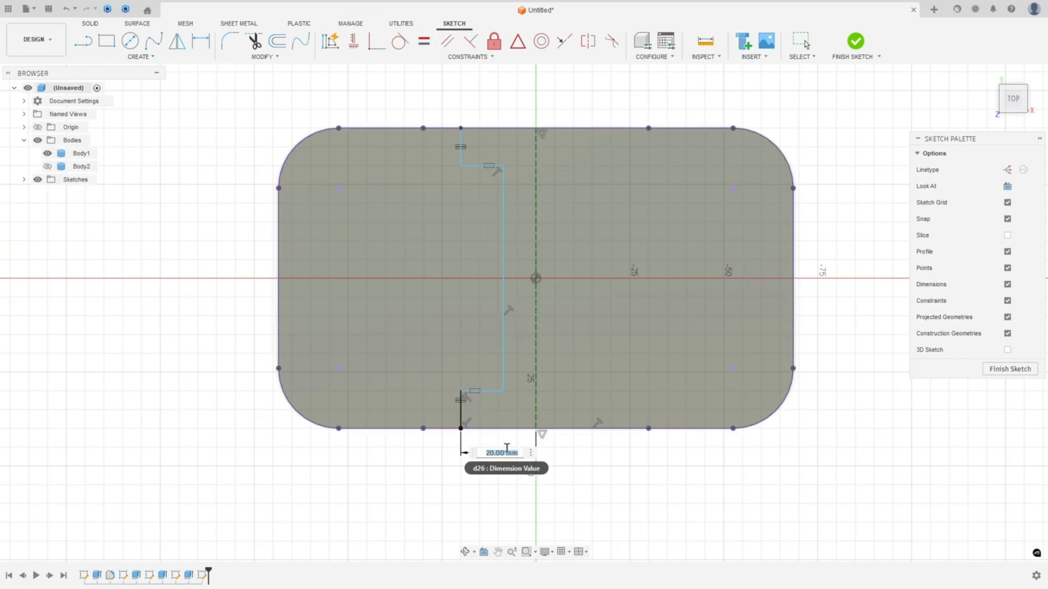
pyautogui.write('36/2')
pyautogui.press('Return')
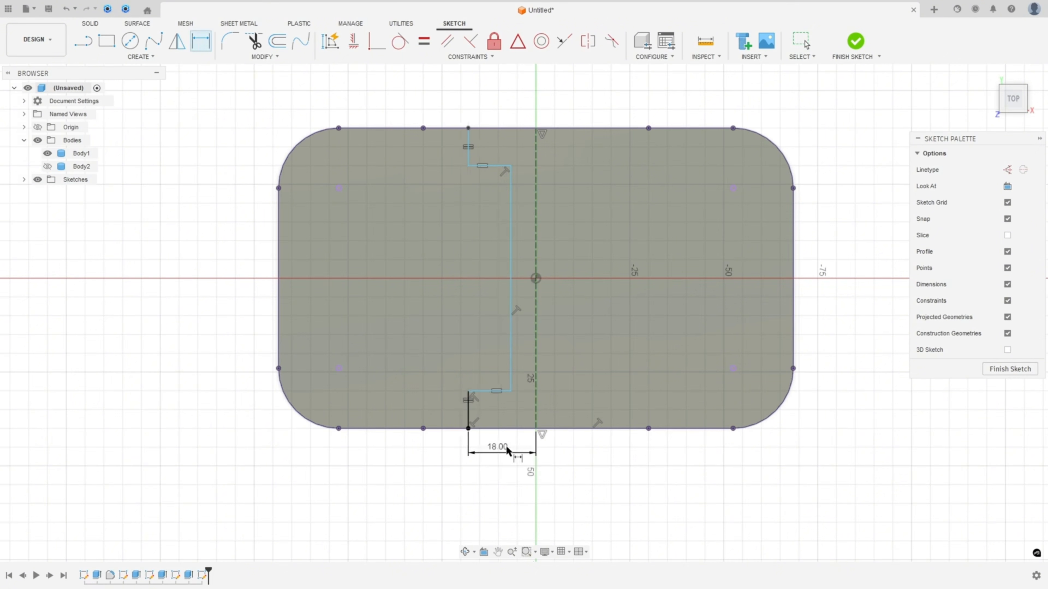
# Dimension the distance from the long web line to the construction line as 4 mm
pyautogui.click(512, 355)
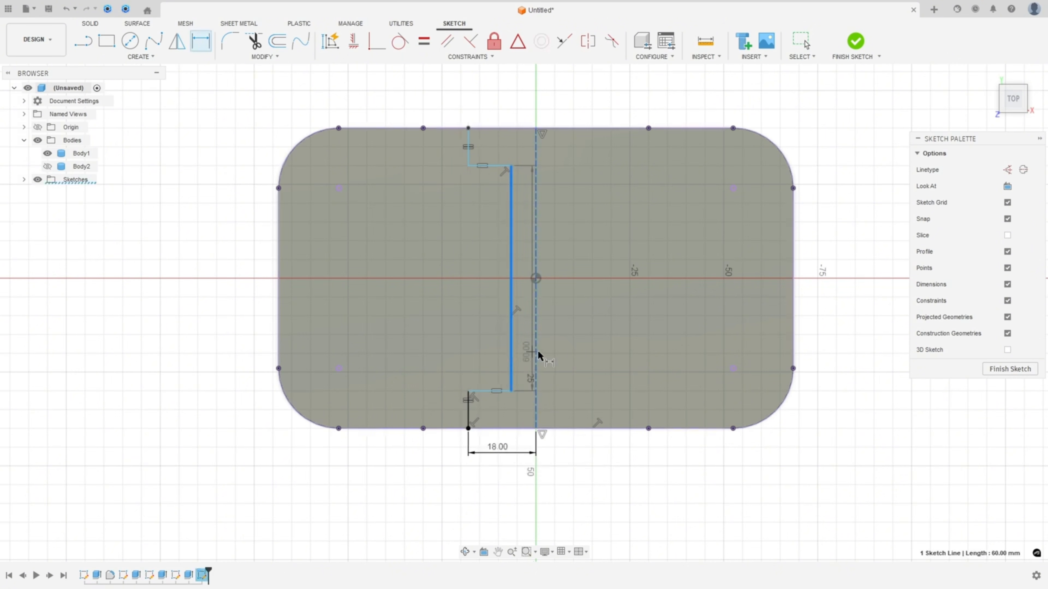
pyautogui.click(536, 356)
pyautogui.click(505, 344)
pyautogui.write('4')
pyautogui.press('Return')
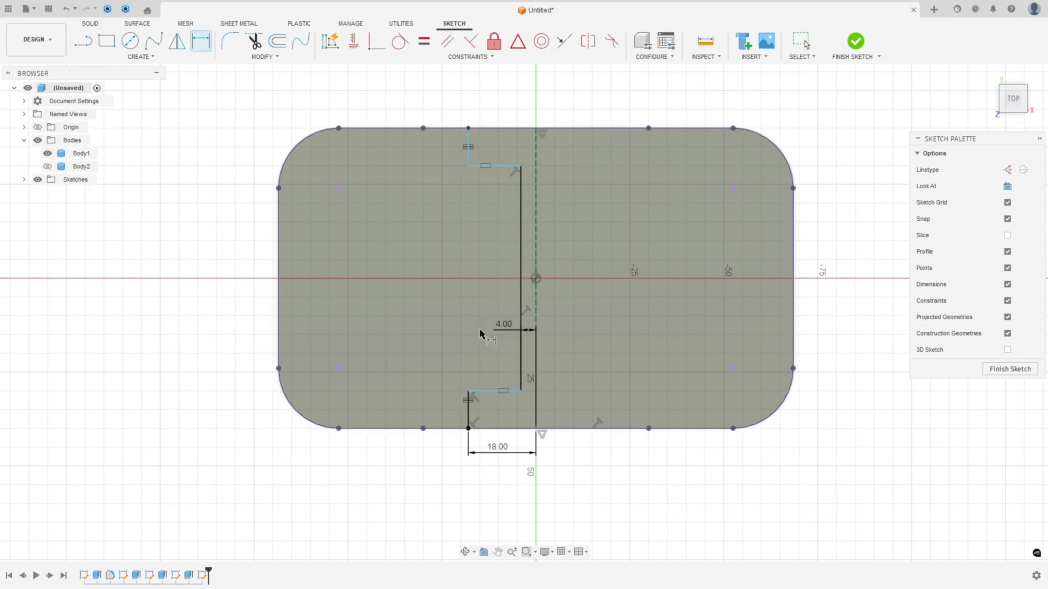
# Dimension the flange's short end line to a thickness of 8 mm
pyautogui.click(469, 412)
pyautogui.click(433, 409)
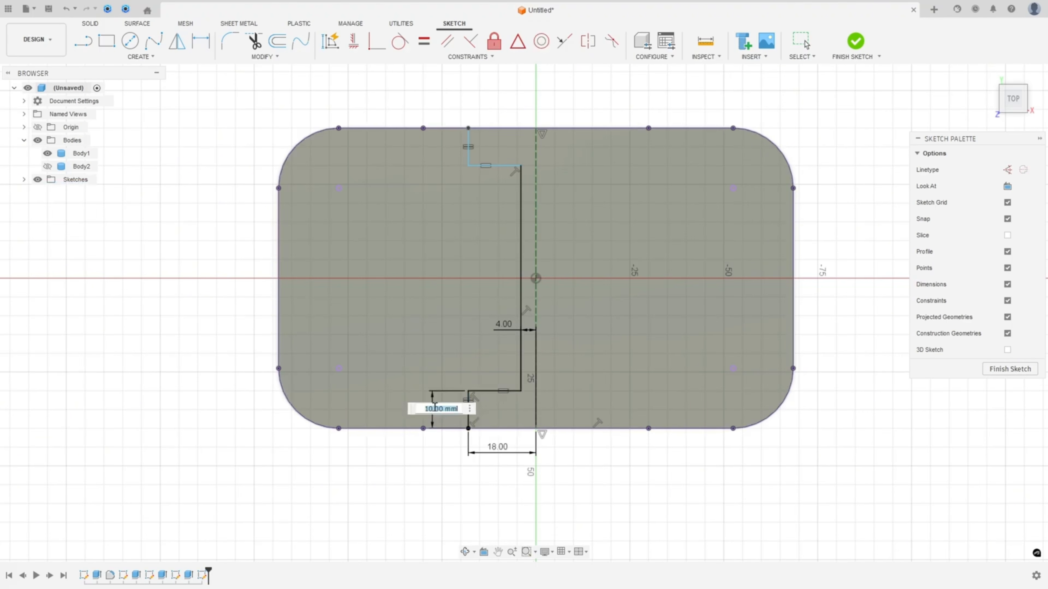
pyautogui.write('8')
pyautogui.press('Return')
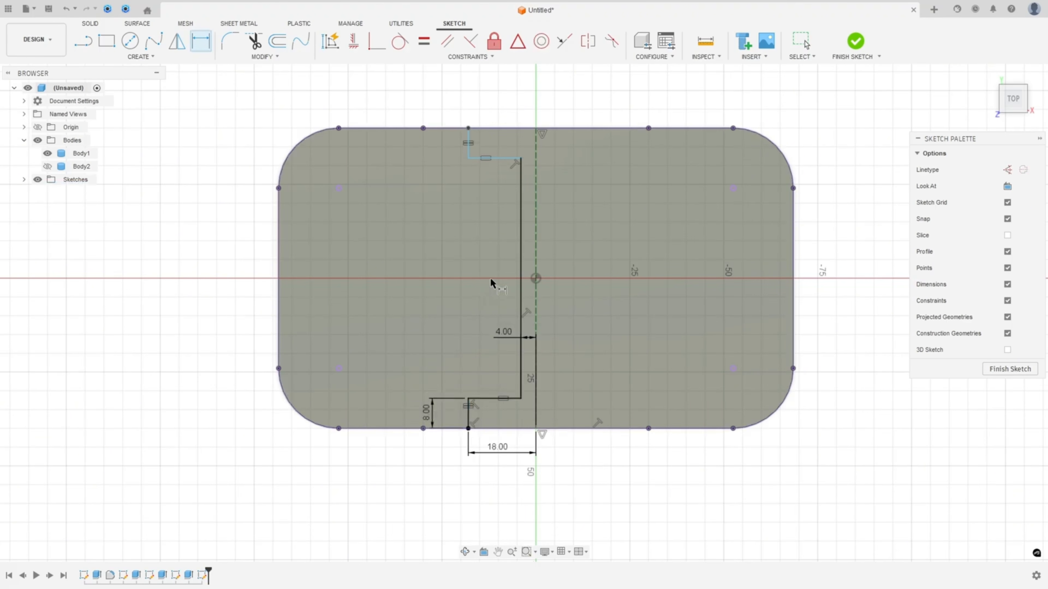
pyautogui.press('Escape')
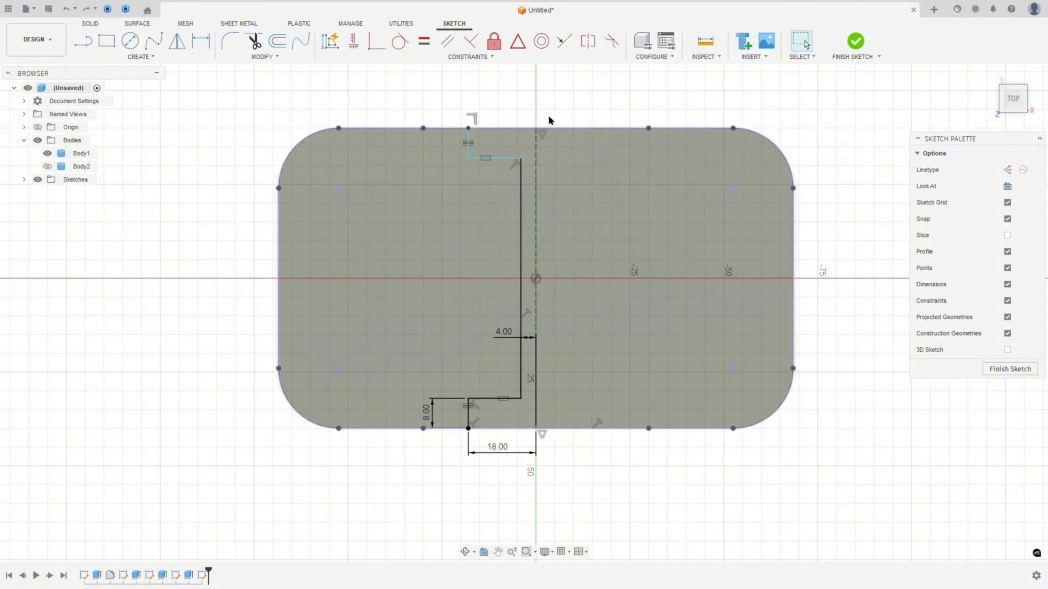
# Test the profile's loose endpoint by moving it, and constrain its short end line perpendicular to the adjoining step line
pyautogui.click(462, 128)
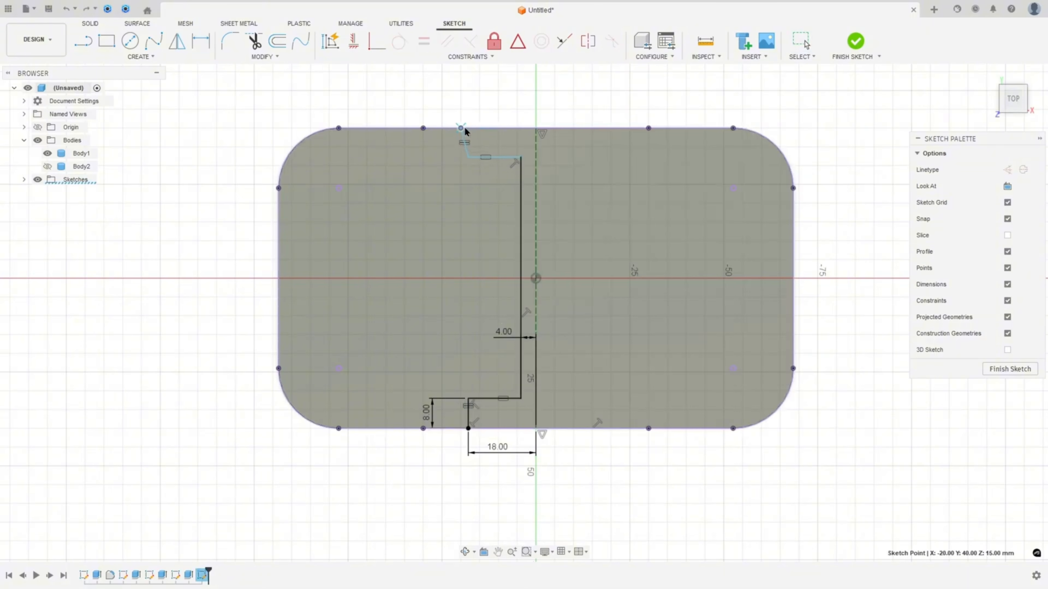
pyautogui.moveTo(465, 136); pyautogui.dragTo(470, 132)
pyautogui.click(543, 98)
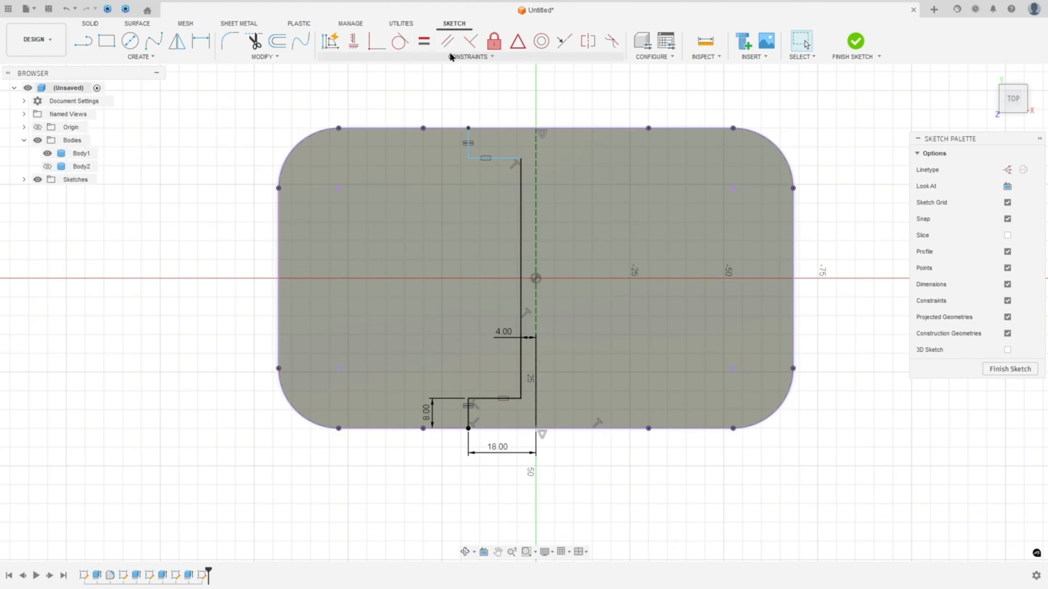
pyautogui.click(470, 41)
pyautogui.click(469, 144)
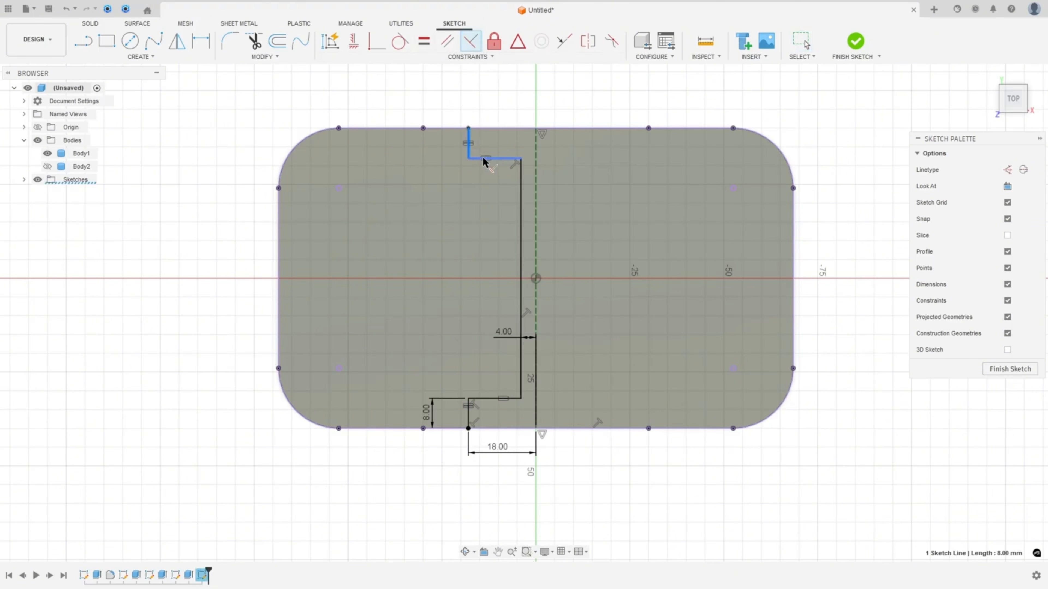
pyautogui.click(483, 159)
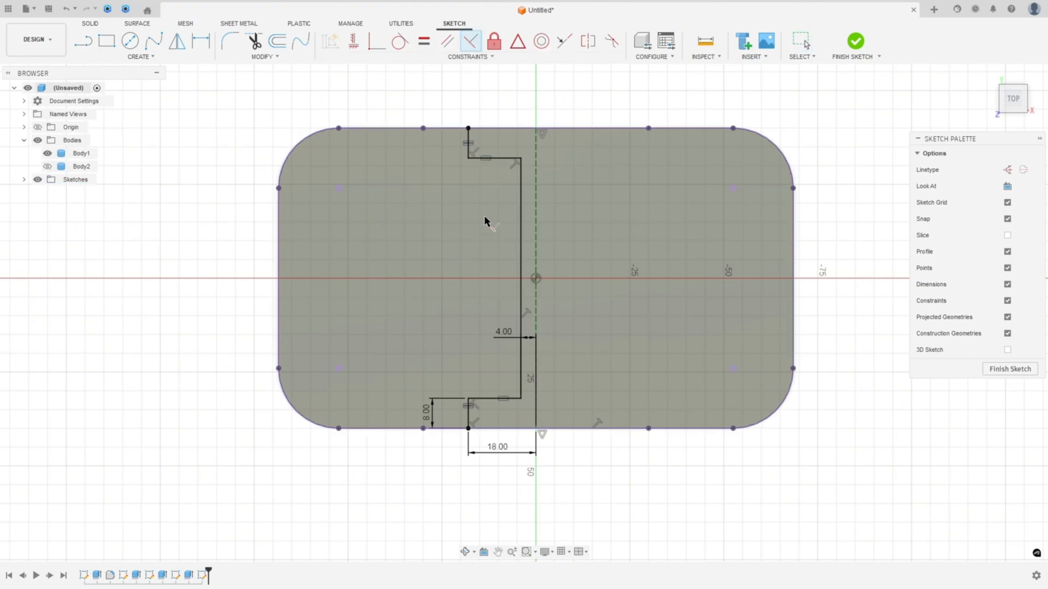
# Mirror the profile's five connected lines about the vertical construction line to close the H-section
pyautogui.click(177, 41)
pyautogui.click(469, 151)
pyautogui.click(493, 158)
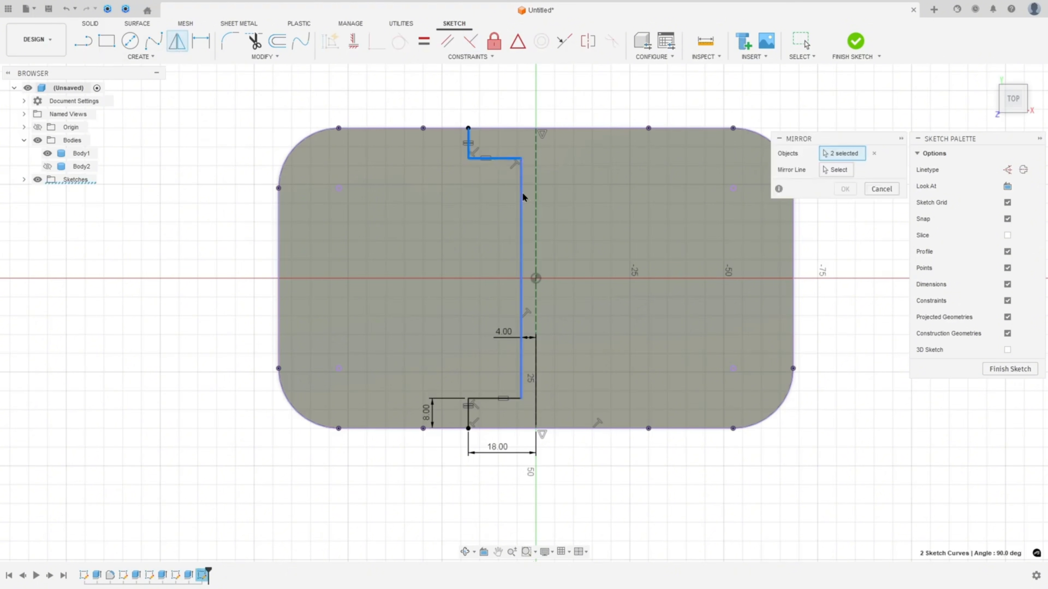
pyautogui.click(522, 198)
pyautogui.click(494, 402)
pyautogui.click(469, 414)
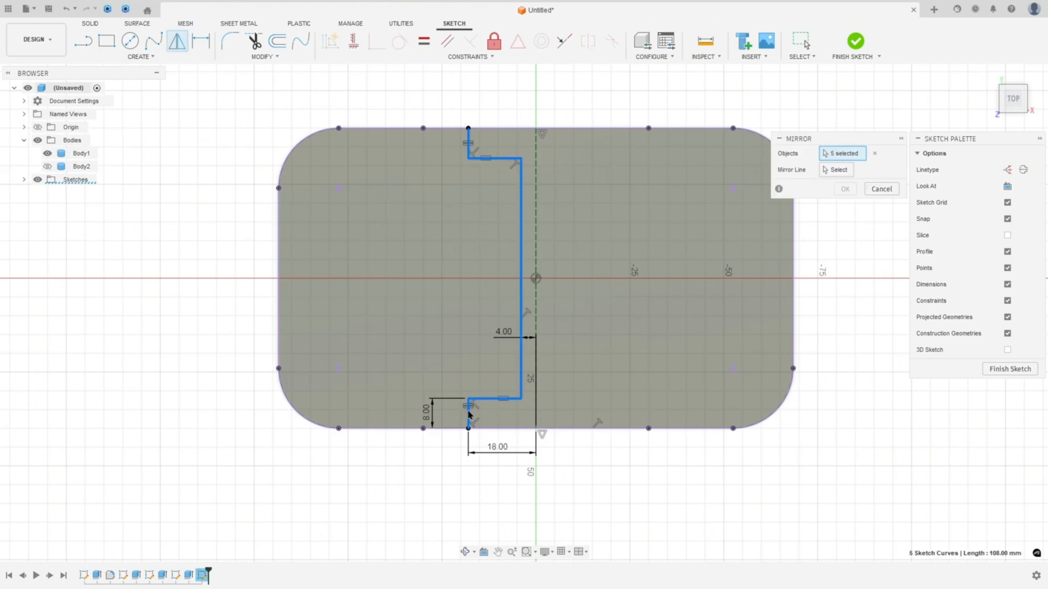
pyautogui.click(803, 170)
pyautogui.click(535, 209)
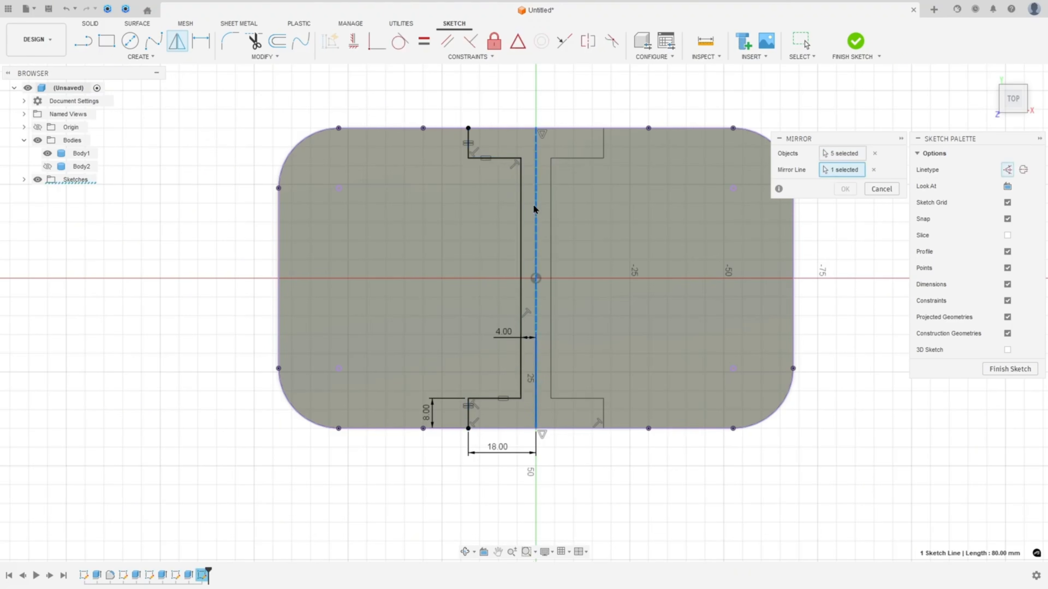
pyautogui.click(843, 188)
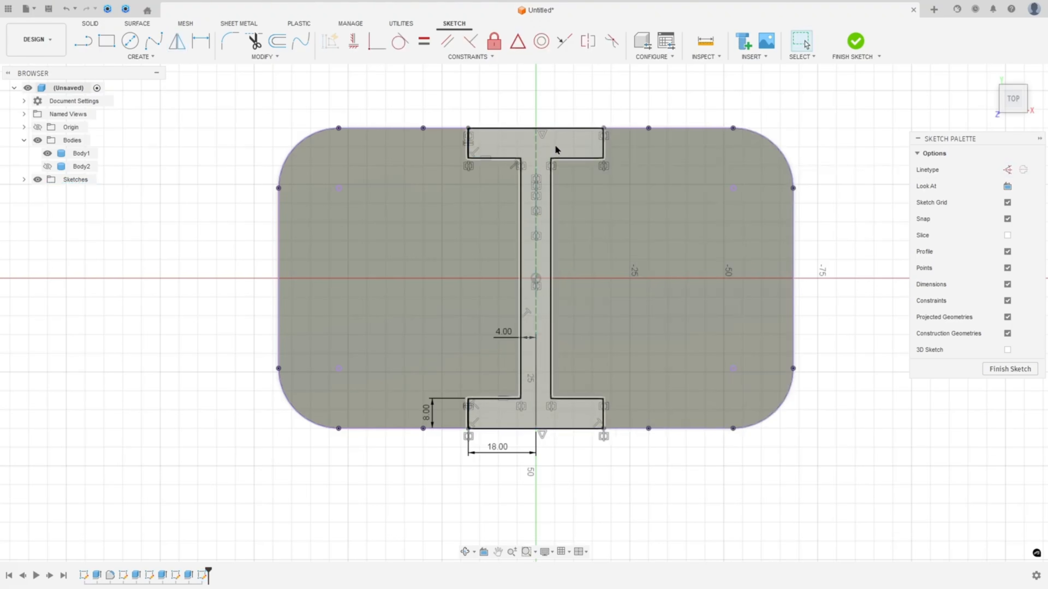
# Select the H-section profile, finish the sketch, and show the hidden bearing body, Body2
pyautogui.click(533, 401)
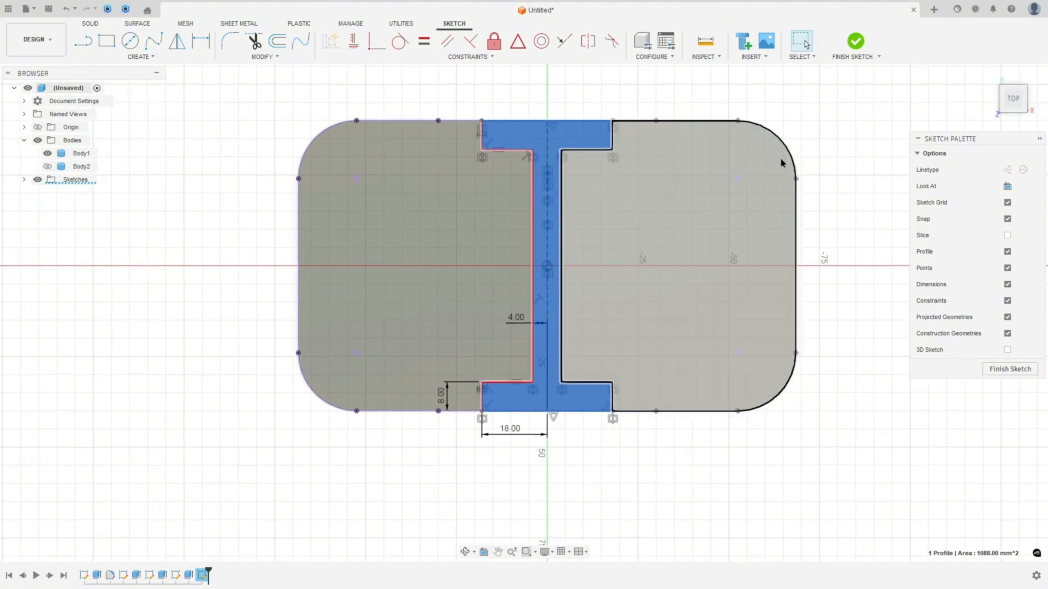
pyautogui.click(855, 40)
pyautogui.click(48, 166)
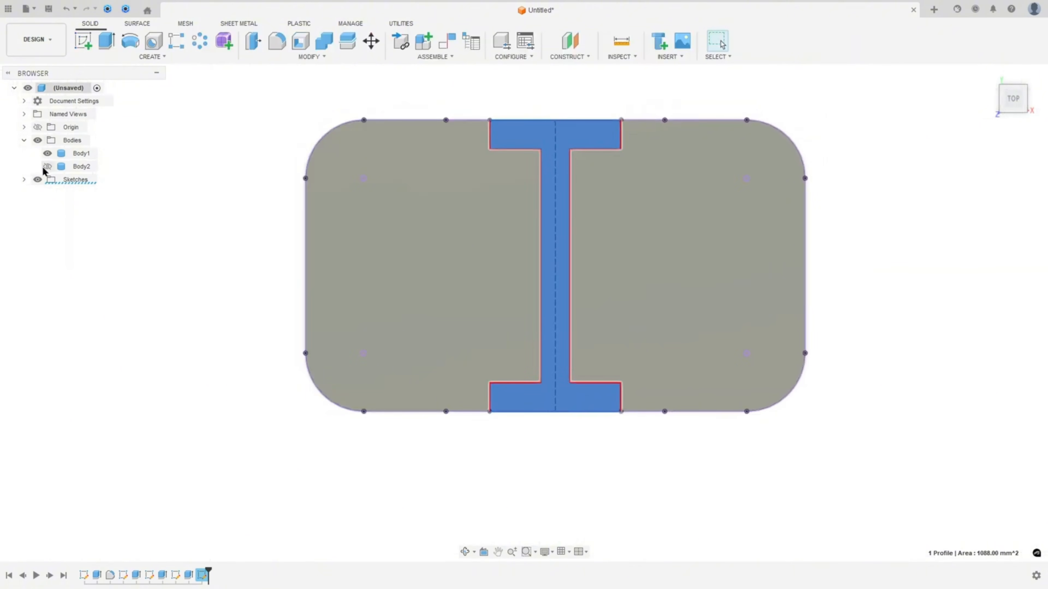
pyautogui.keyDown('shift'); pyautogui.moveTo(197, 335); pyautogui.dragTo(163, 292, button='middle'); pyautogui.keyUp('shift')
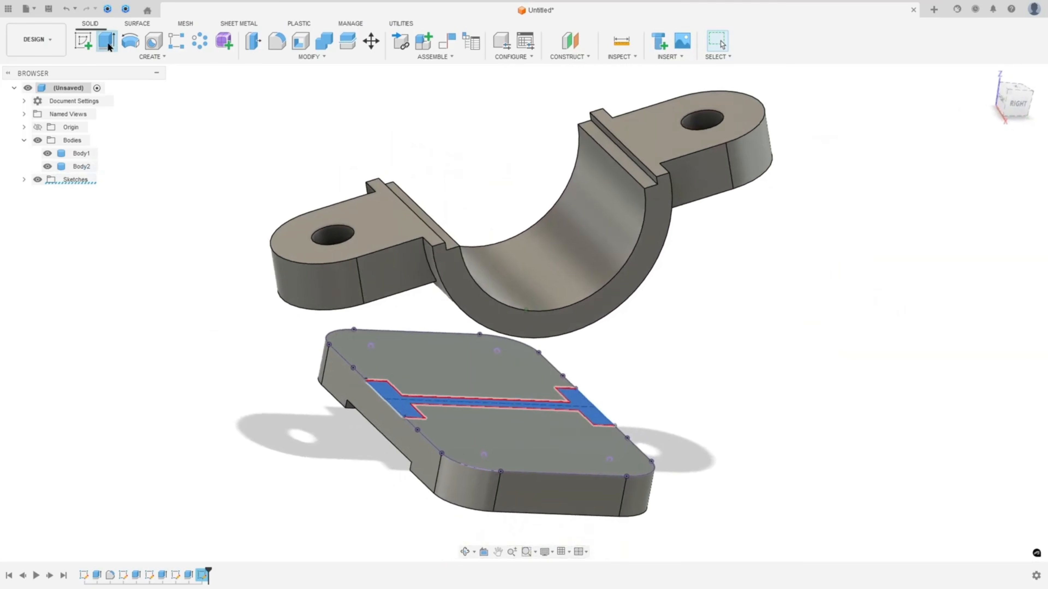
# Extrude the H-section up to the bearing's outer cylindrical face, using To Object with To Adjacent Faces and the Join operation
pyautogui.click(107, 41)
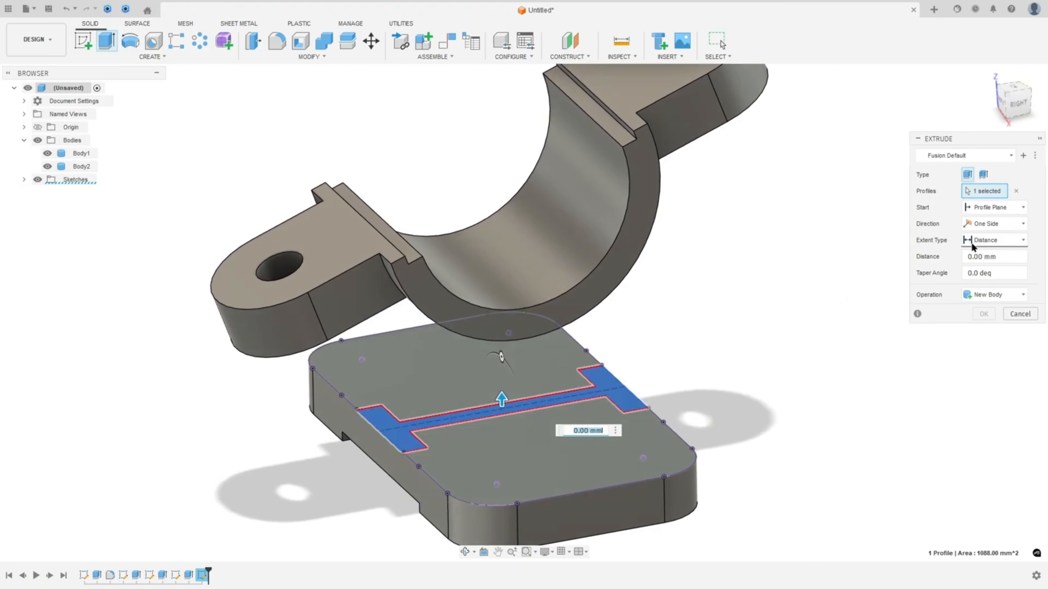
pyautogui.click(982, 241)
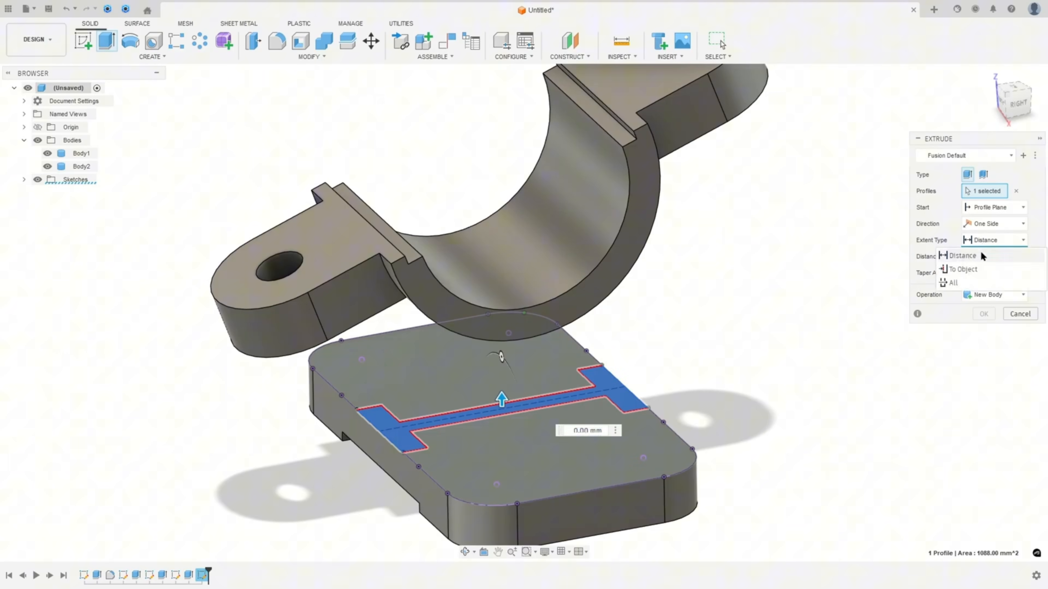
pyautogui.click(974, 270)
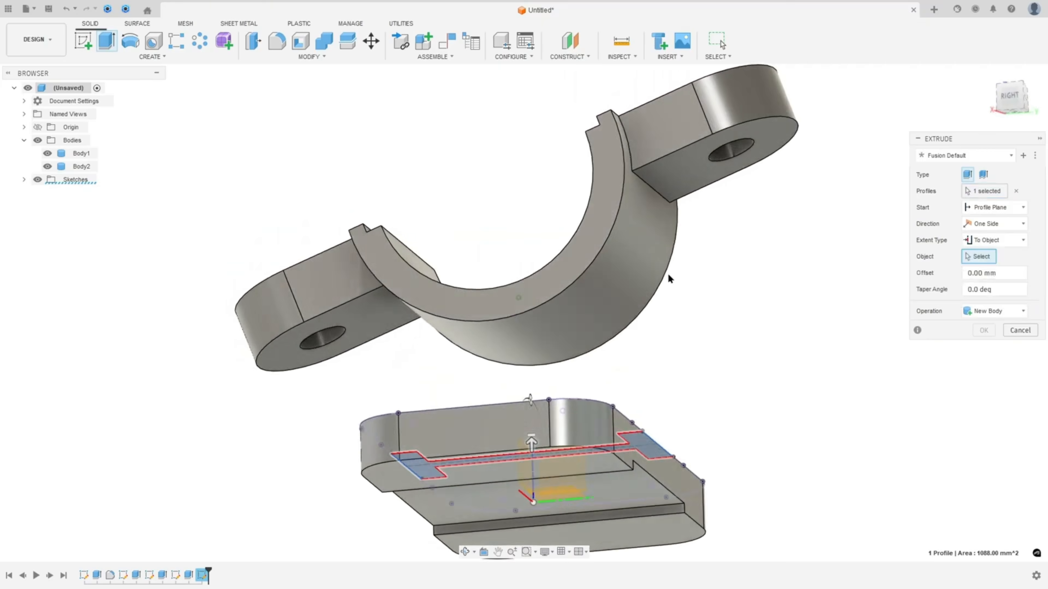
pyautogui.click(625, 268)
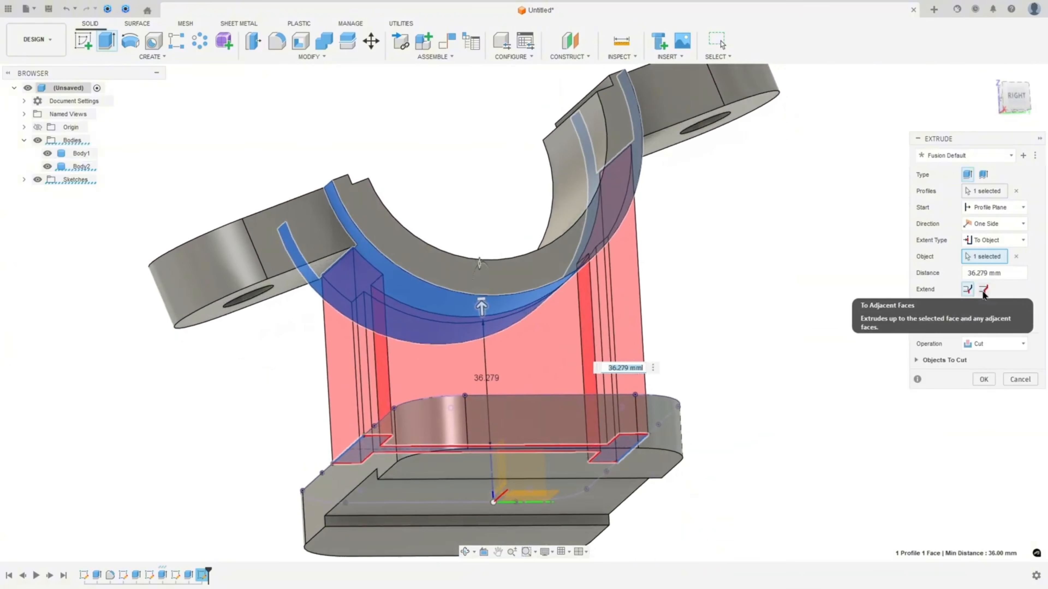
pyautogui.click(984, 290)
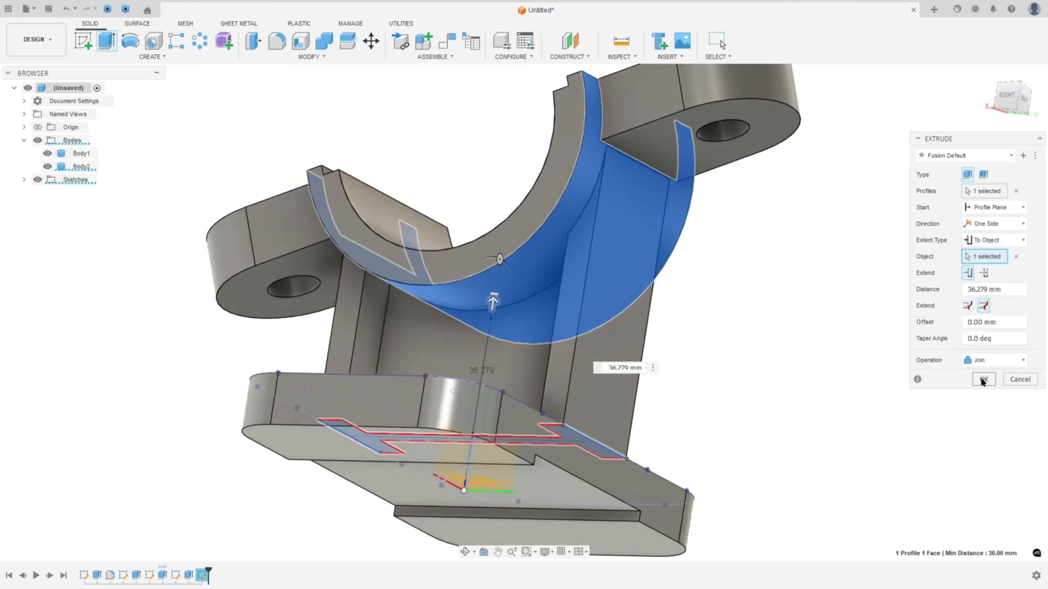
pyautogui.click(980, 378)
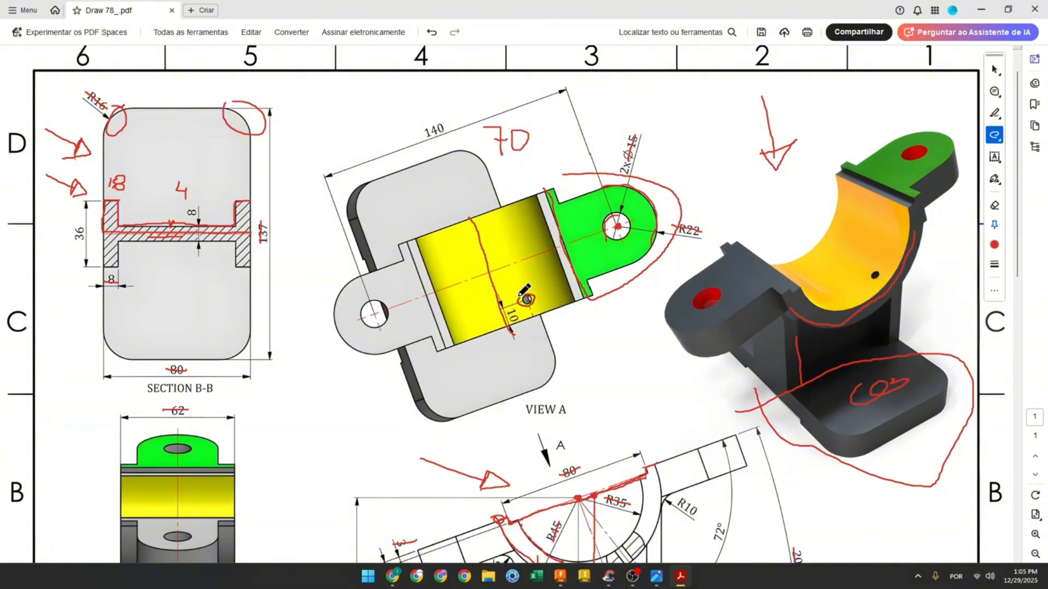
# Switch to the Draw 78 PDF, undo the red markup on the drawing, and examine the dimensions locating the bearing's small hole
pyautogui.scroll(-2, 525, 290)
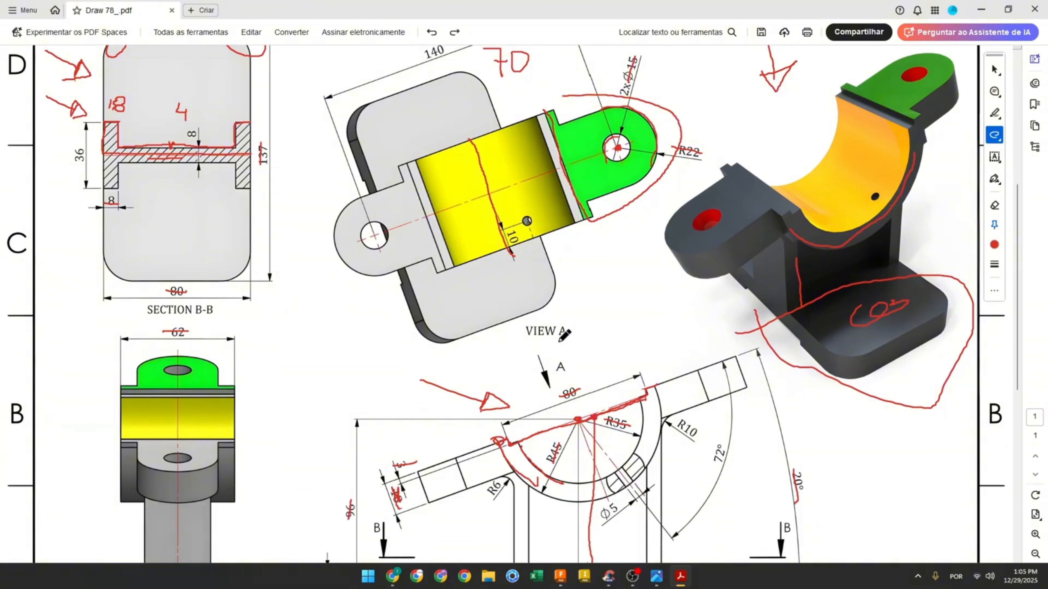
pyautogui.hotkey('ctrl', 'z')
pyautogui.hotkey('ctrl', 'z')
pyautogui.hotkey('ctrl', 'z')
pyautogui.hotkey('ctrl', 'z')
pyautogui.hotkey('ctrl', 'z')
pyautogui.hotkey('ctrl', 'z')
pyautogui.hotkey('ctrl', 'z')
pyautogui.hotkey('ctrl', 'z')
pyautogui.hotkey('ctrl', 'z')
pyautogui.hotkey('ctrl', 'z')
pyautogui.hotkey('ctrl', 'z')
pyautogui.hotkey('ctrl', 'z')
pyautogui.hotkey('ctrl', 'z')
pyautogui.hotkey('ctrl', 'z')
pyautogui.hotkey('ctrl', 'z')
pyautogui.hotkey('ctrl', 'z')
pyautogui.hotkey('ctrl', 'z')
pyautogui.hotkey('ctrl', 'z')
pyautogui.hotkey('ctrl', 'z')
pyautogui.hotkey('ctrl', 'z')
pyautogui.scroll(-1, 555, 344)
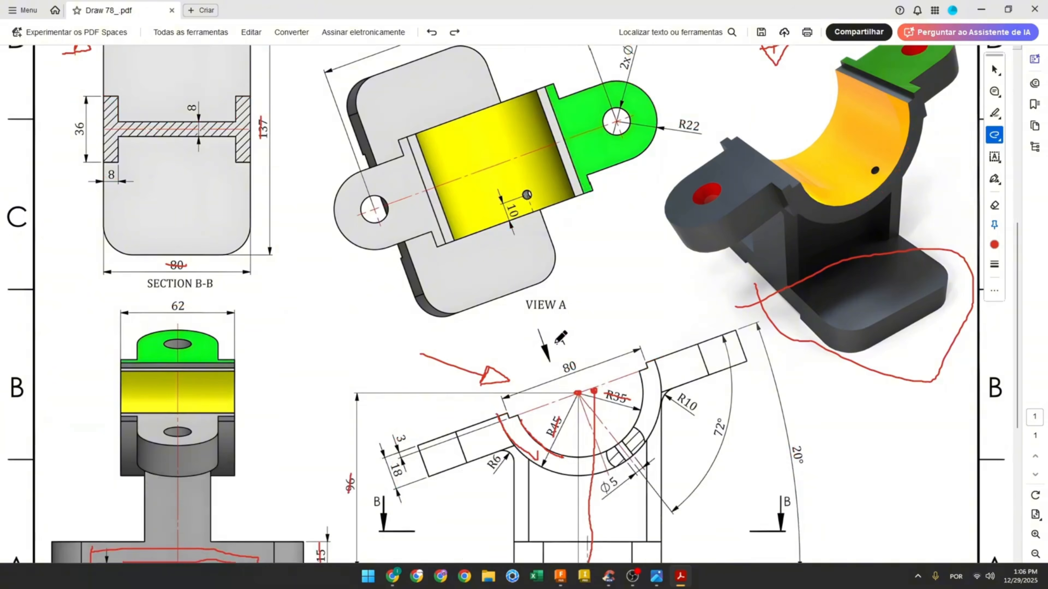
pyautogui.scroll(-1, 561, 340)
pyautogui.hotkey('ctrl', 'z')
pyautogui.hotkey('ctrl', 'z')
pyautogui.hotkey('ctrl', 'z')
pyautogui.hotkey('ctrl', 'z')
pyautogui.hotkey('ctrl', 'z')
pyautogui.hotkey('ctrl', 'z')
pyautogui.hotkey('ctrl', 'z')
pyautogui.hotkey('ctrl', 'z')
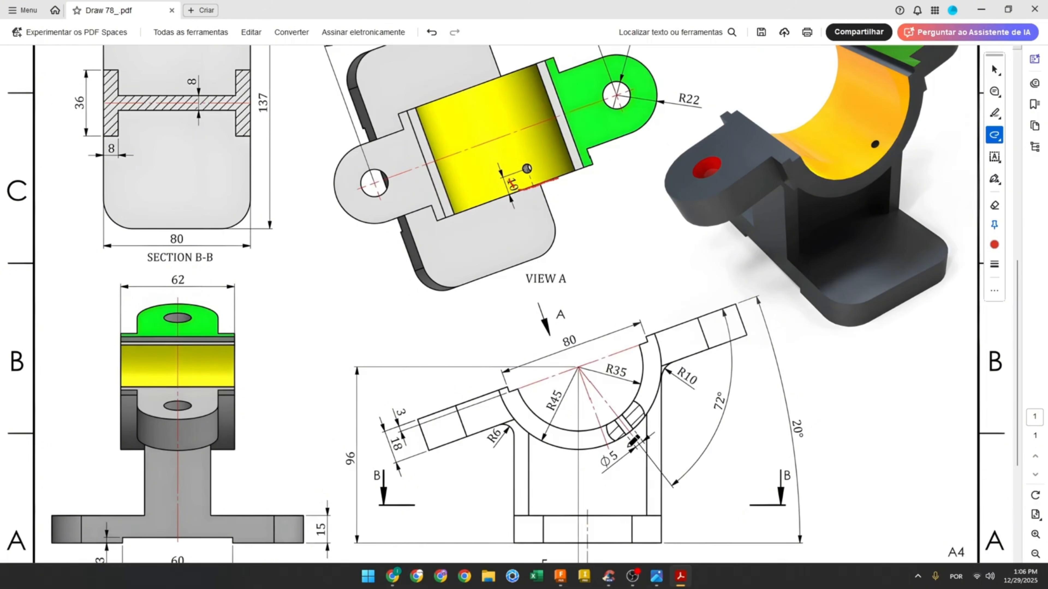
pyautogui.scroll(-2, 620, 414)
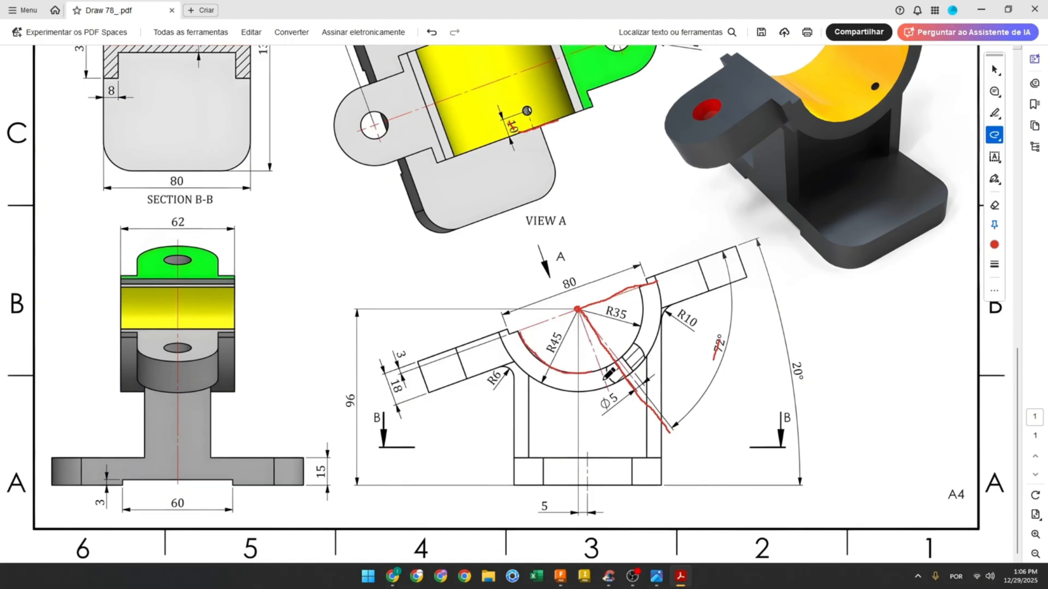
# Return to Fusion and create a construction plane offset -10 mm from the bearing's curved end face
pyautogui.click(558, 580)
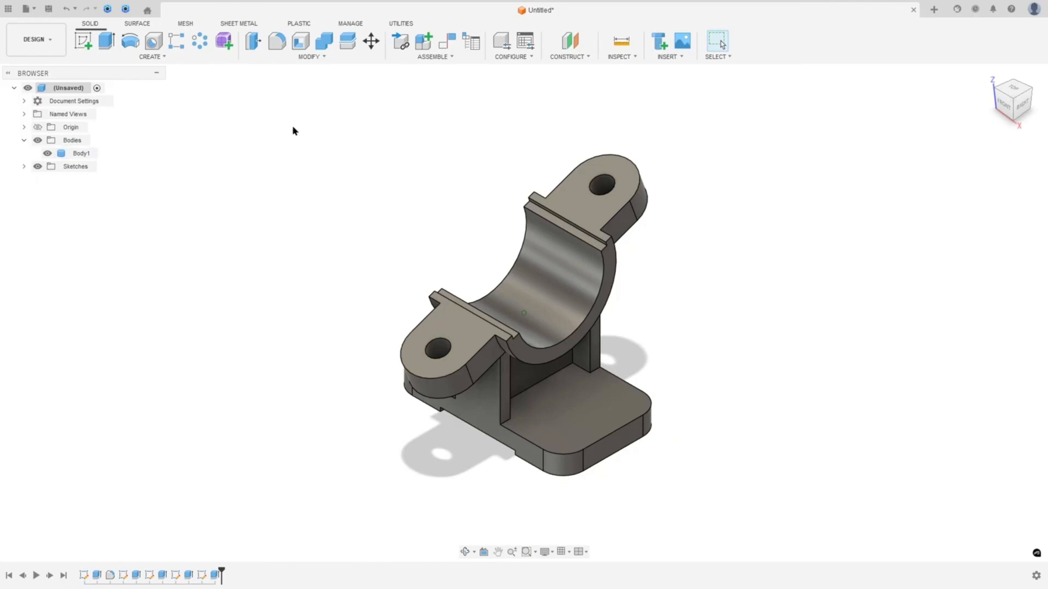
pyautogui.click(570, 56)
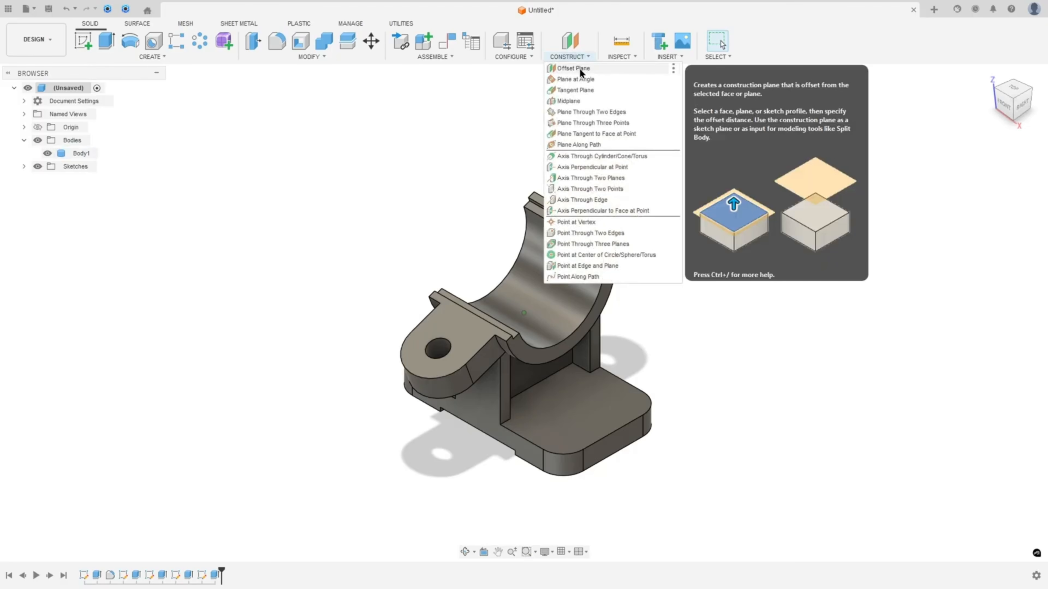
pyautogui.click(576, 71)
pyautogui.scroll(1, 623, 285)
pyautogui.click(623, 285)
pyautogui.keyDown('shift'); pyautogui.moveTo(623, 289); pyautogui.dragTo(606, 347, button='middle'); pyautogui.keyUp('shift')
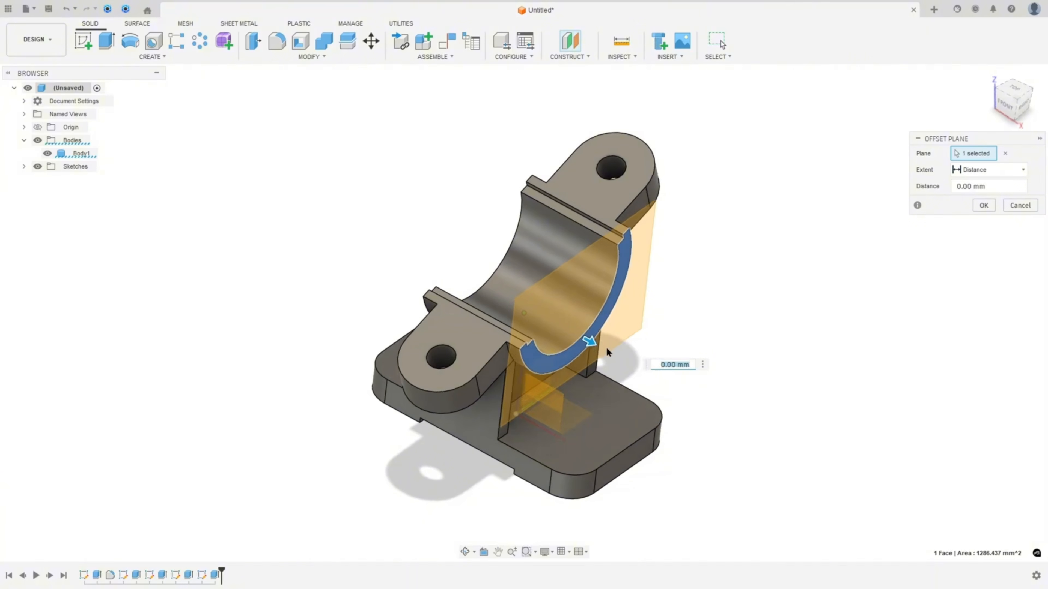
pyautogui.write('-10')
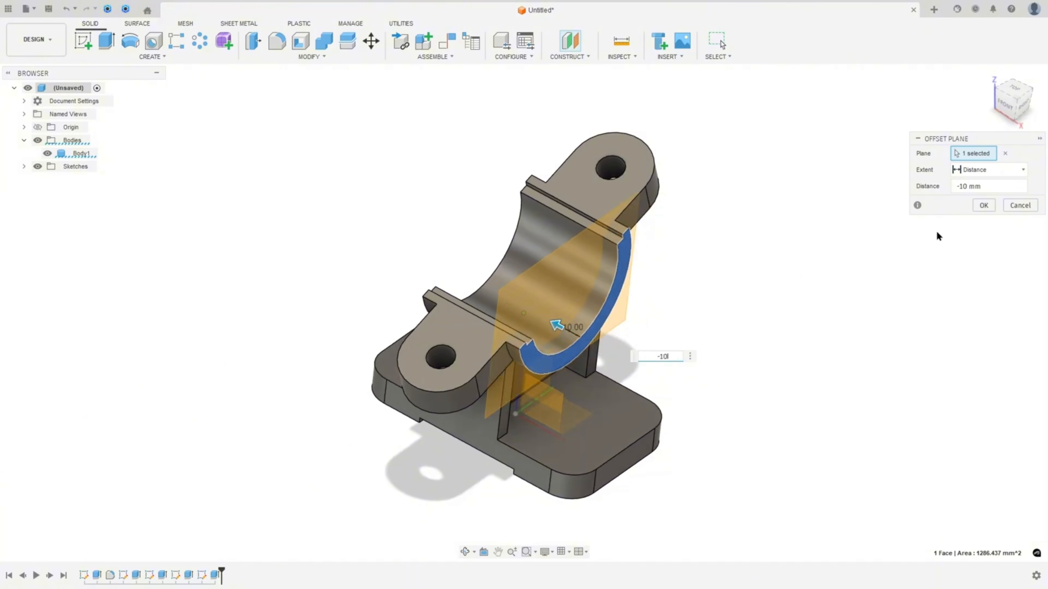
pyautogui.click(989, 204)
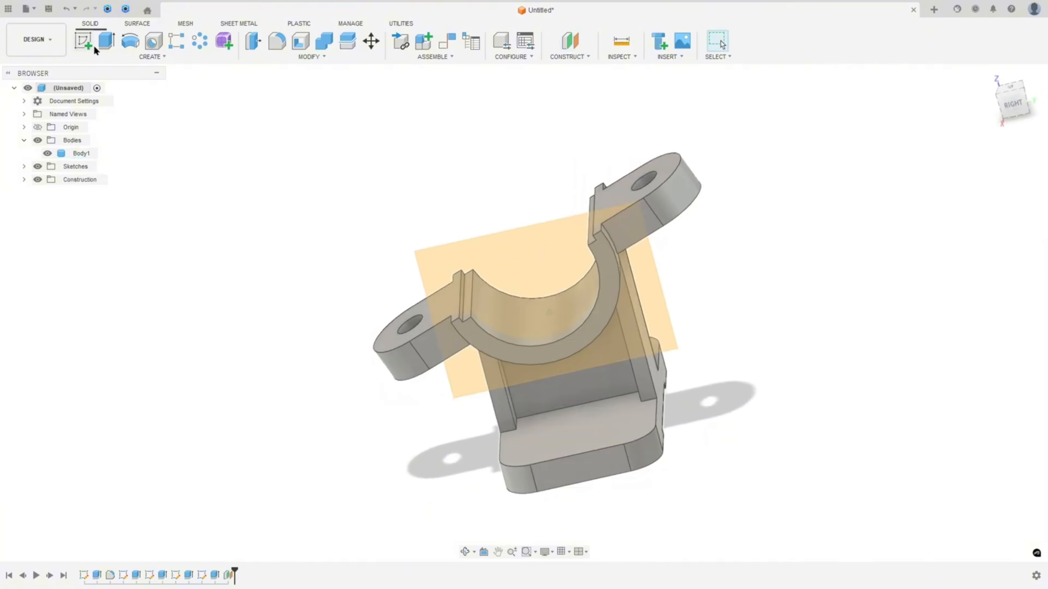
# Start a sketch on the offset plane and project the whole bracket body into it
pyautogui.click(82, 40)
pyautogui.click(505, 249)
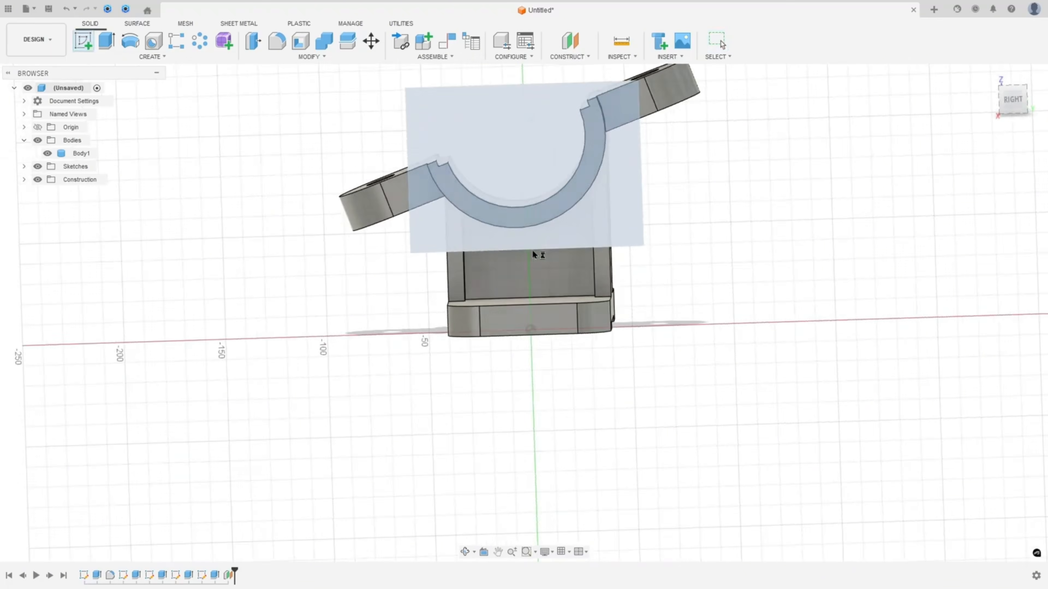
pyautogui.click(141, 57)
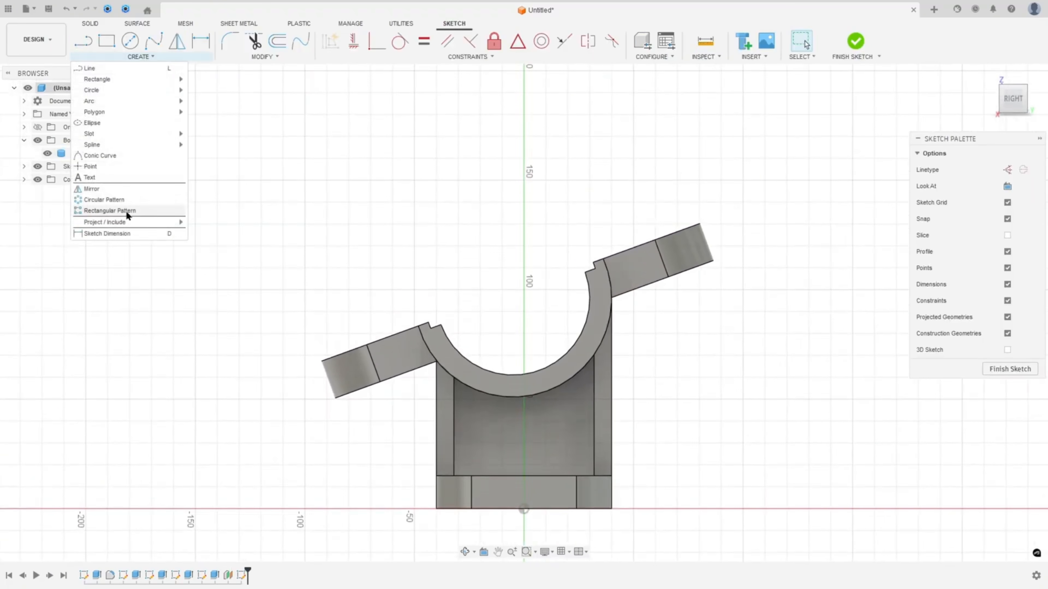
pyautogui.moveTo(133, 220)
pyautogui.click(217, 221)
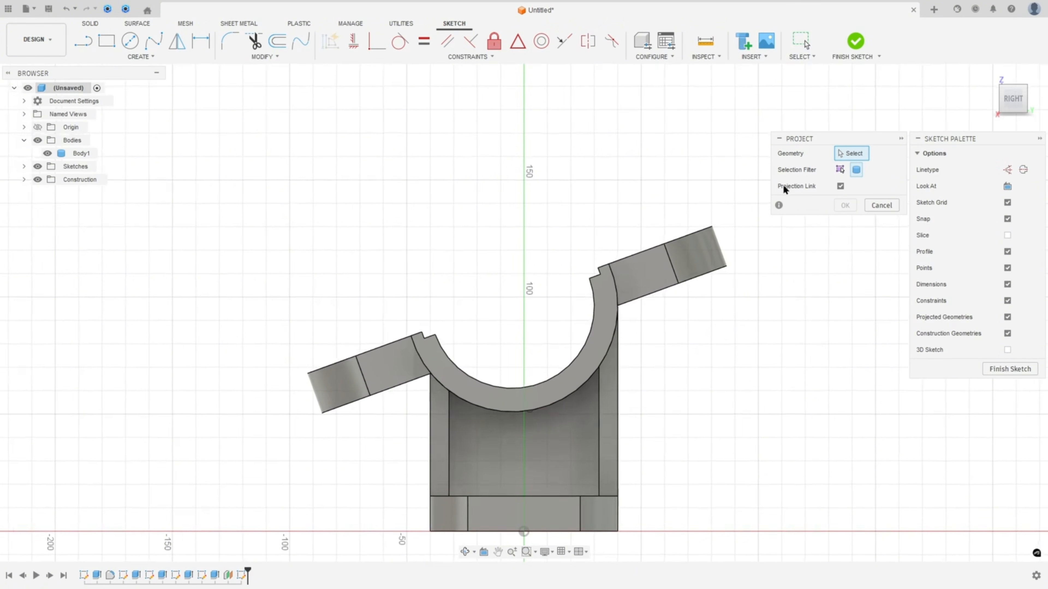
pyautogui.click(651, 259)
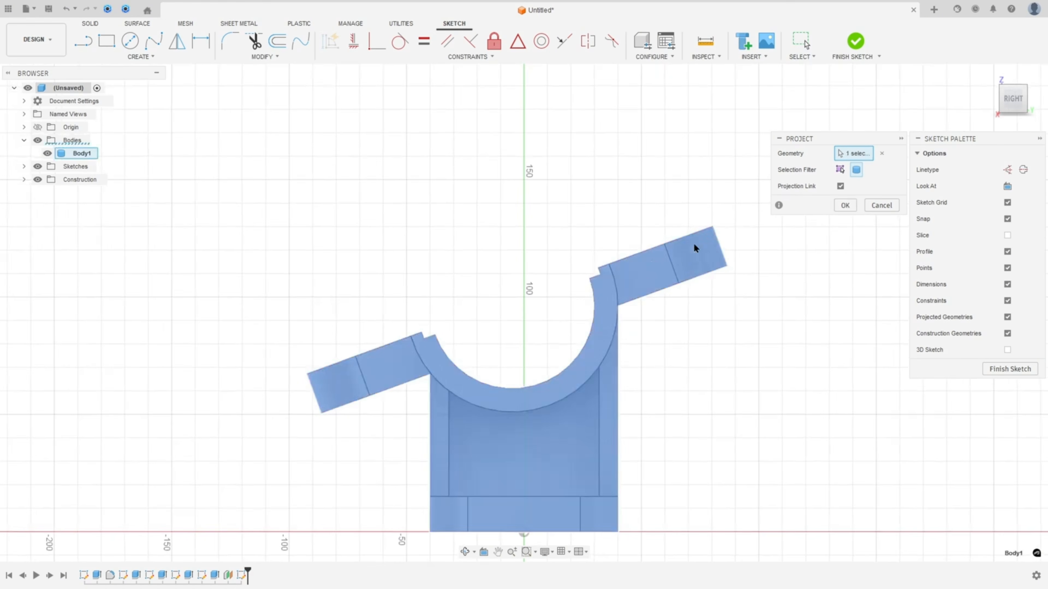
pyautogui.click(845, 205)
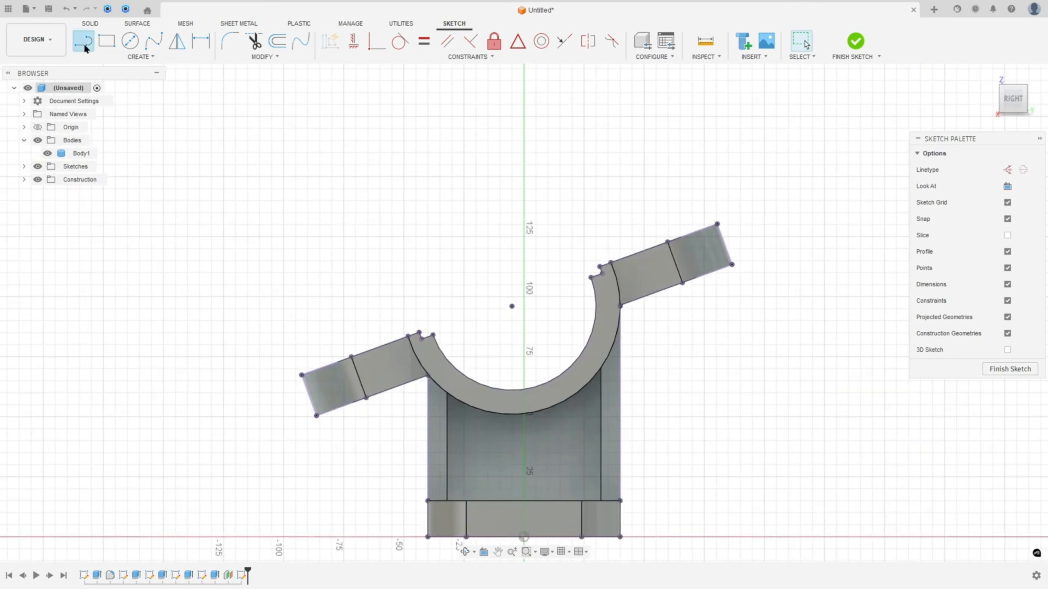
# Draw a line about 79 mm long from the bearing's arc centre diagonally down through the bearing wall
pyautogui.click(85, 46)
pyautogui.click(512, 307)
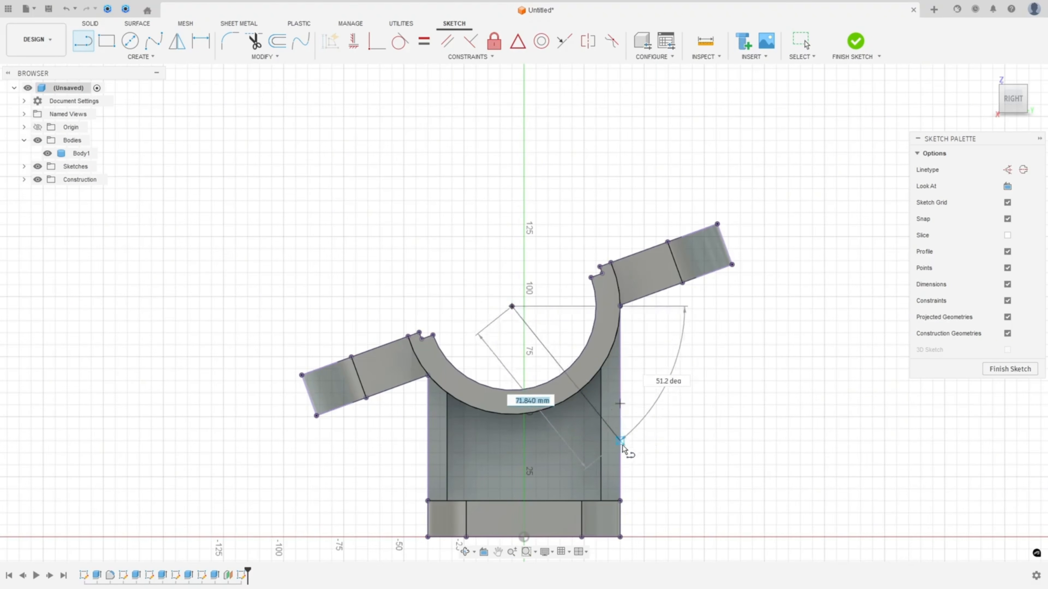
pyautogui.click(630, 453)
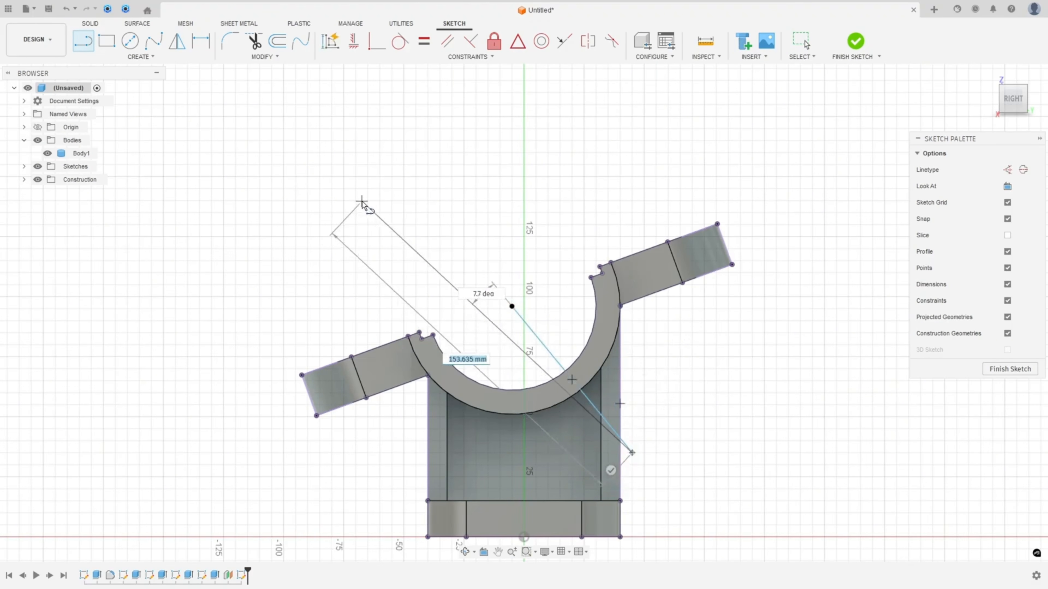
pyautogui.press('Escape')
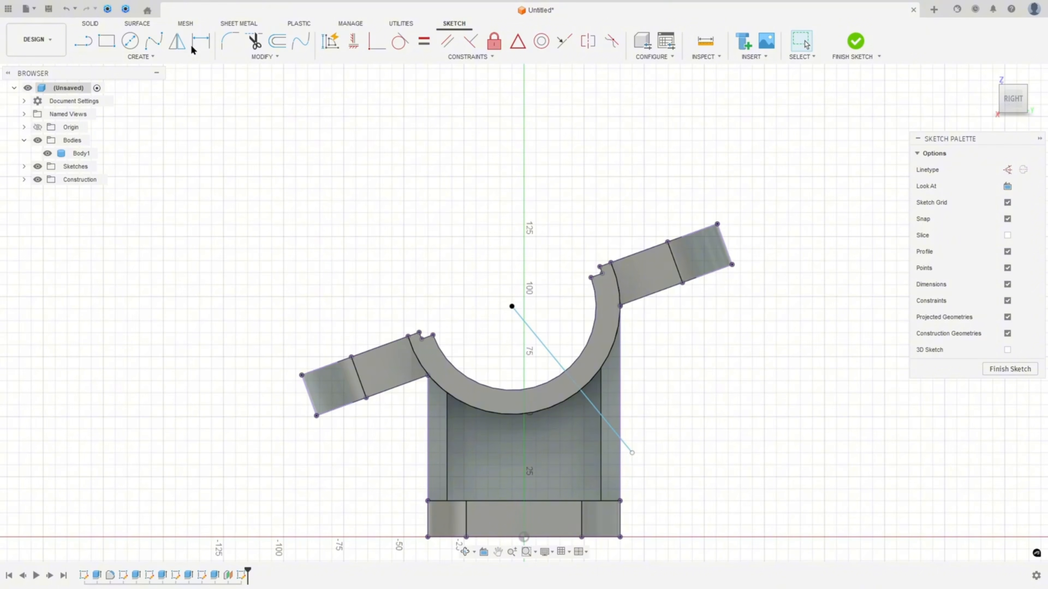
# Dimension the angle between the diagonal line and the upper lug's top edge as 72°, and finish the sketch
pyautogui.click(201, 41)
pyautogui.click(552, 353)
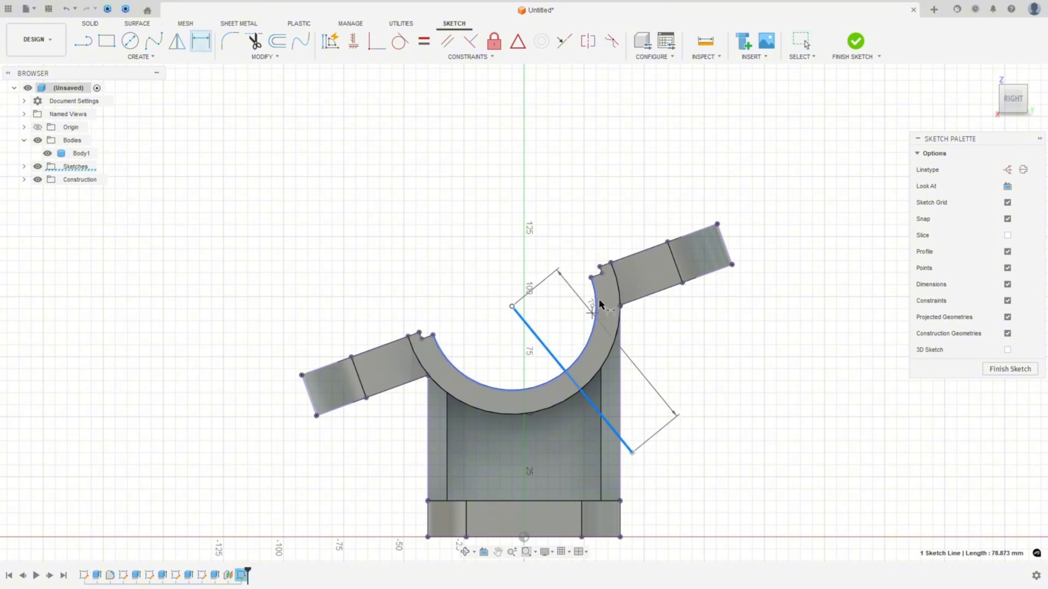
pyautogui.click(628, 256)
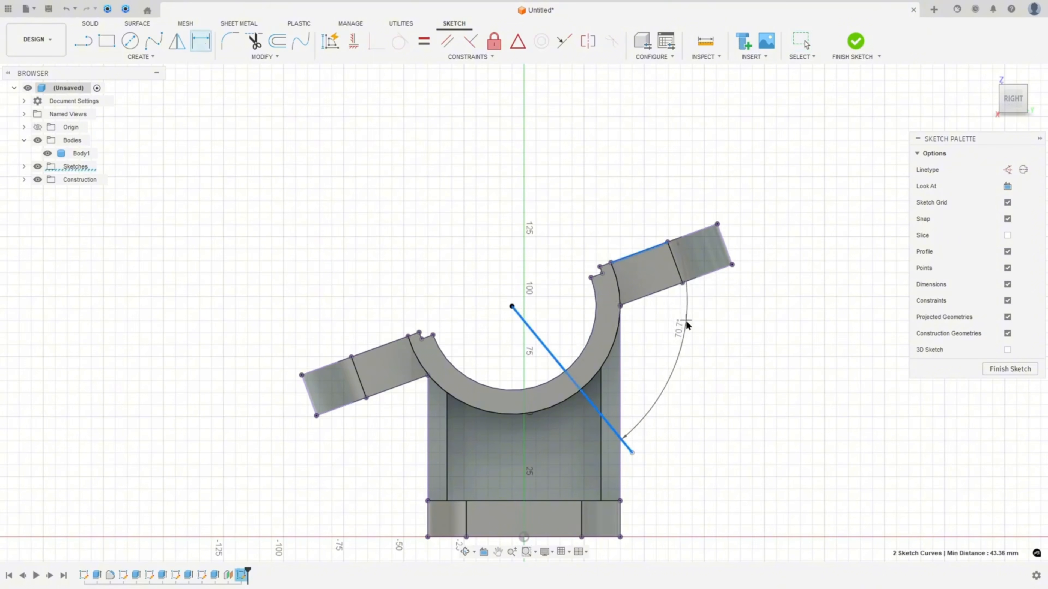
pyautogui.click(685, 319)
pyautogui.press('Return')
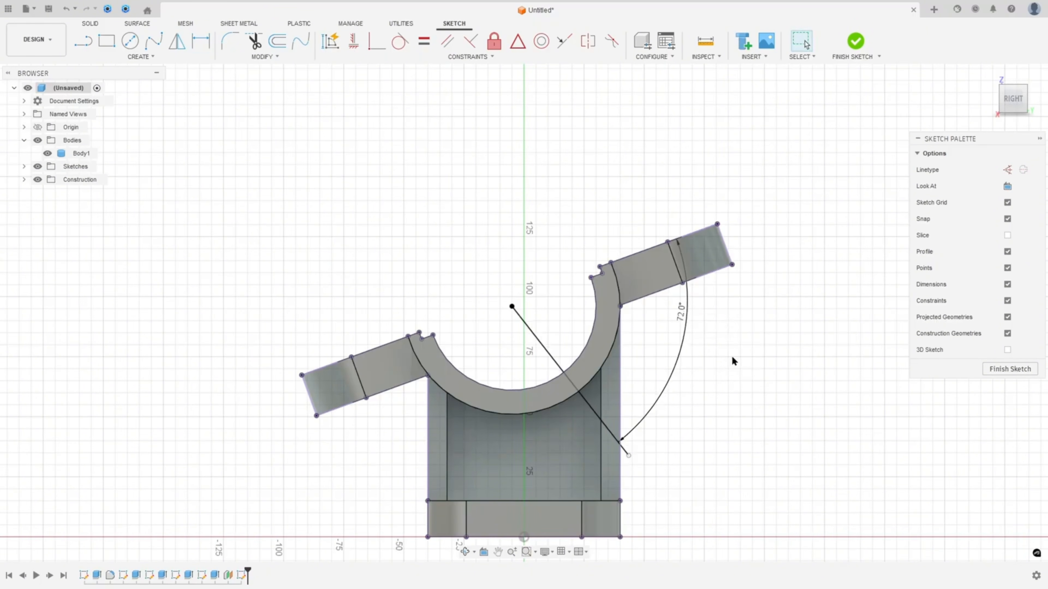
pyautogui.click(850, 53)
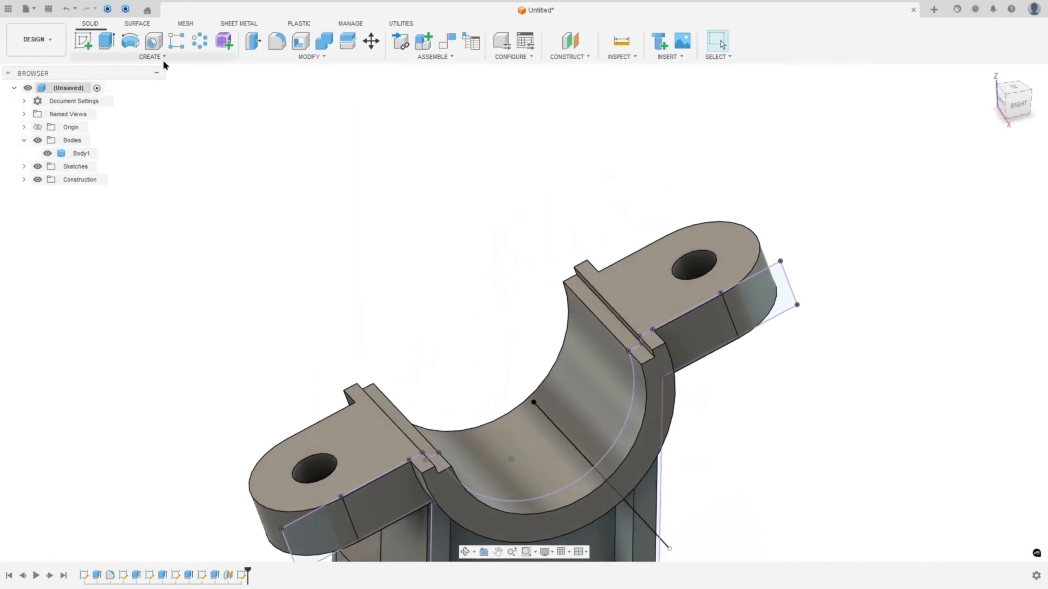
# Cut a 5 mm circular Pipe along the diagonal sketch line to make the angled hole through the bearing wall
pyautogui.click(150, 56)
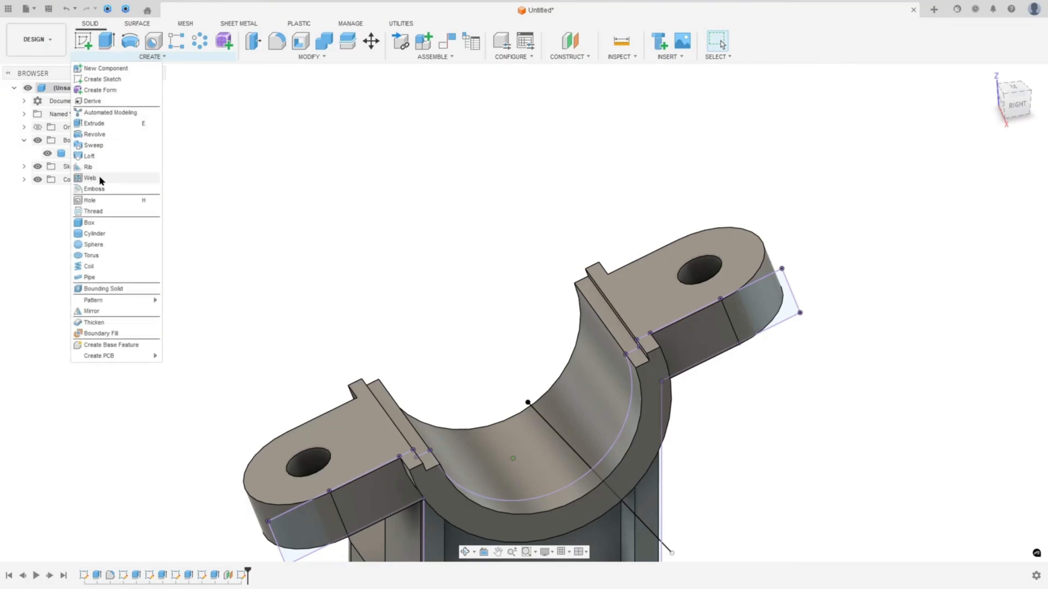
pyautogui.click(92, 276)
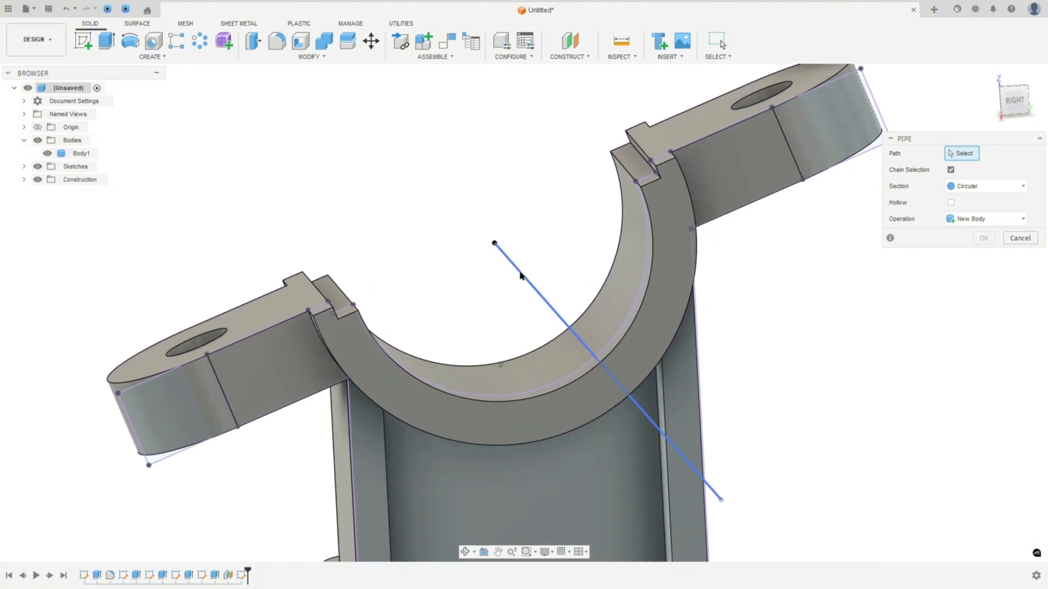
pyautogui.click(520, 274)
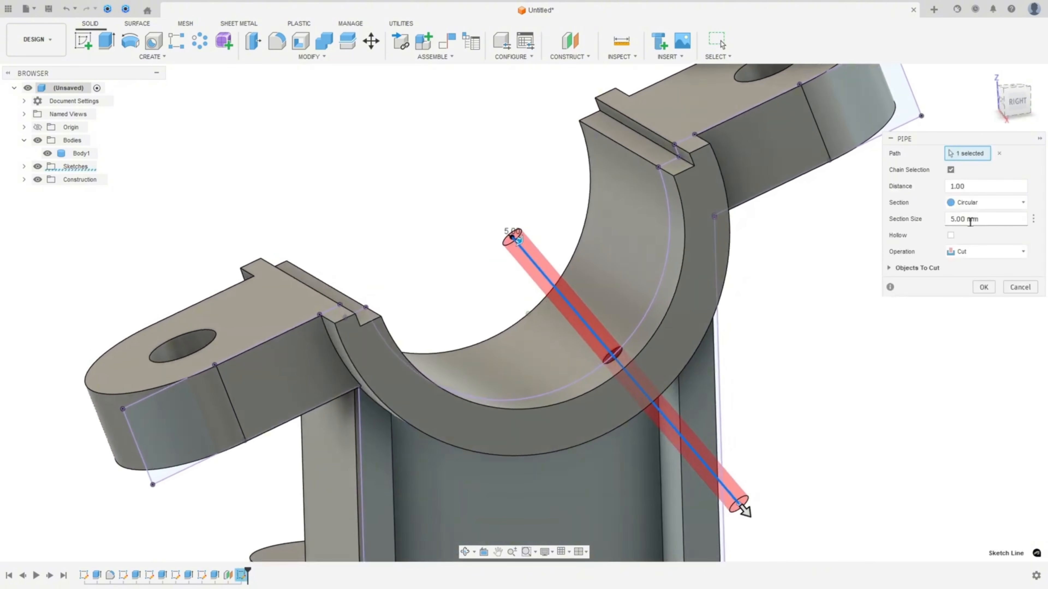
pyautogui.click(1015, 219)
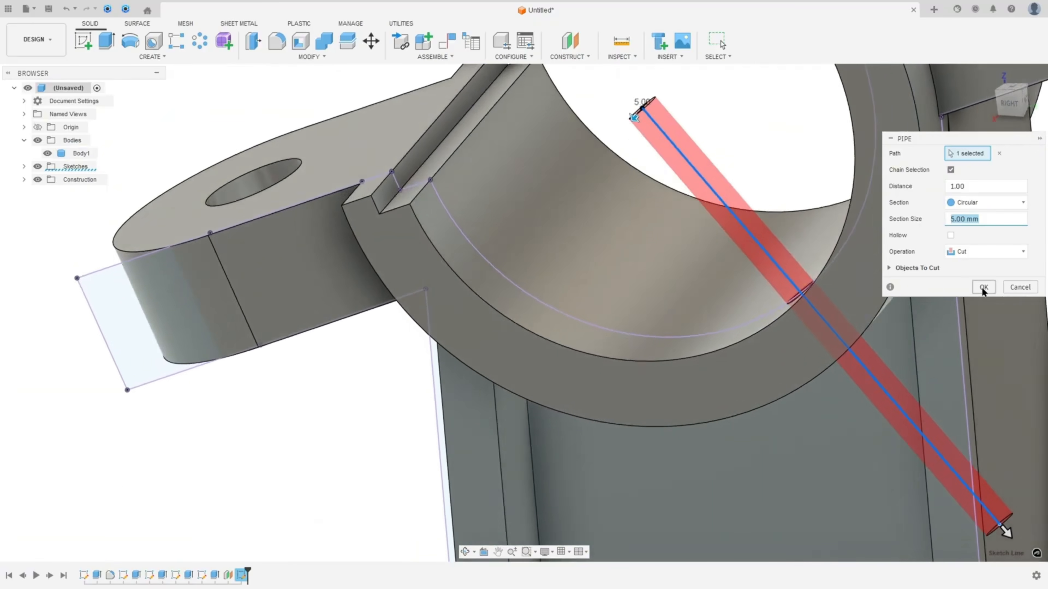
pyautogui.click(982, 287)
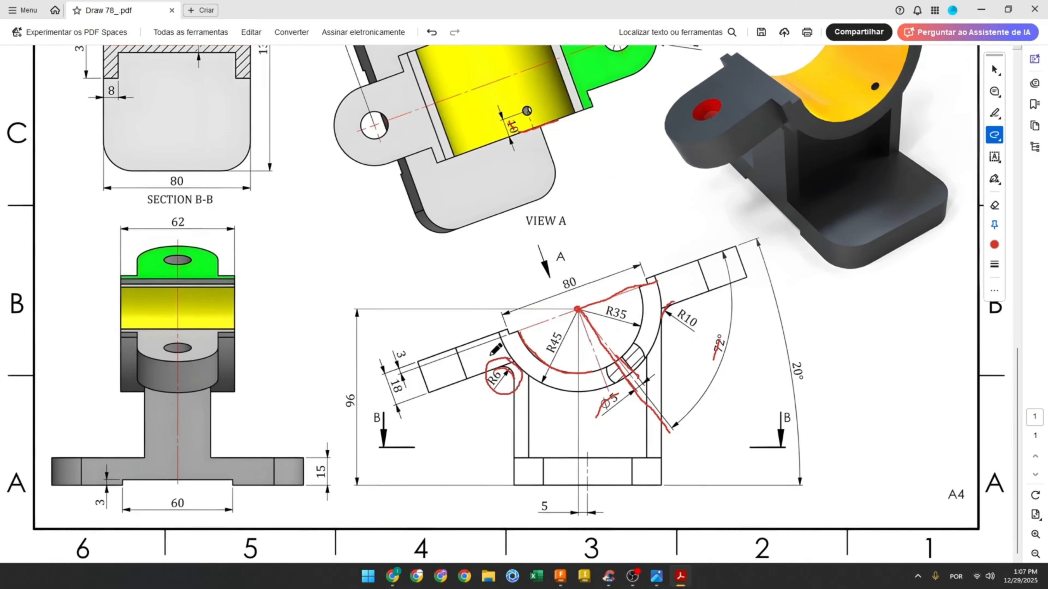
# Return to Fusion and apply a 6 mm fillet where the lower lug's underside meets the upright
pyautogui.click(553, 584)
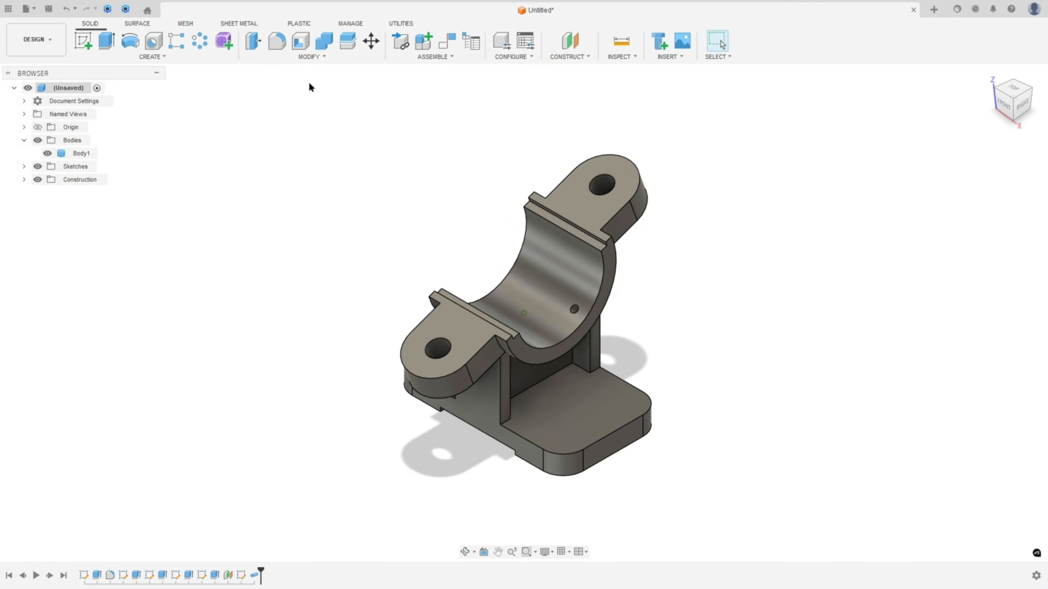
pyautogui.click(282, 46)
pyautogui.keyDown('shift'); pyautogui.moveTo(419, 446); pyautogui.dragTo(467, 297, button='middle'); pyautogui.keyUp('shift')
pyautogui.scroll(5, 467, 297)
pyautogui.click(435, 342)
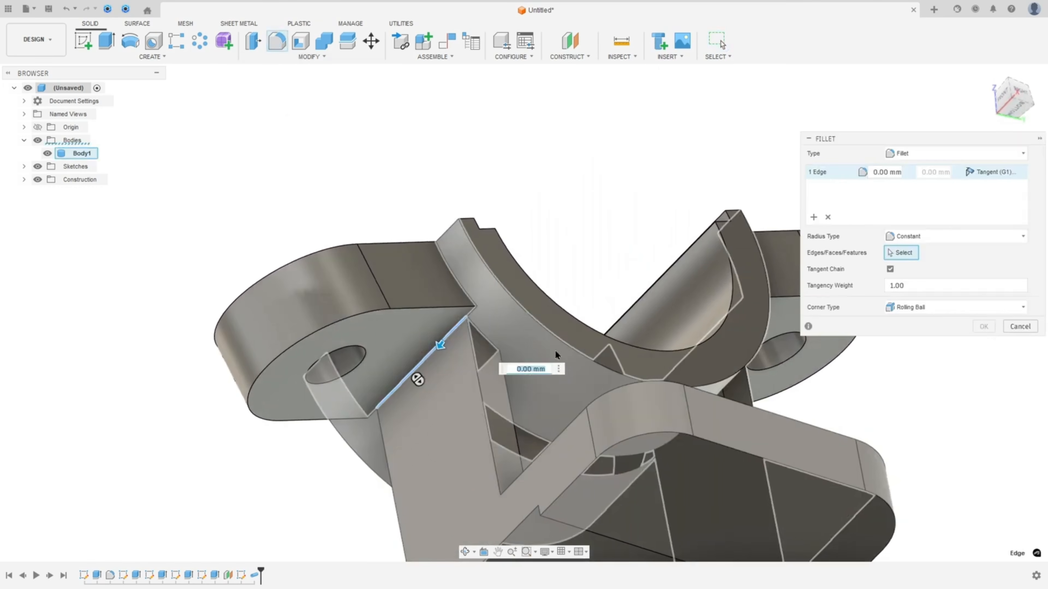
pyautogui.moveTo(554, 350)
pyautogui.keyDown('shift'); pyautogui.mouseDown(button='middle')
pyautogui.moveTo(539, 359)
pyautogui.moveTo(1011, 347)
pyautogui.moveTo(996, 362)
pyautogui.moveTo(936, 358)
pyautogui.mouseUp(button='middle'); pyautogui.keyUp('shift')
pyautogui.click(986, 327)
# Try a 0.5 mm fillet on the edge where the upper lug's underside meets the upright
pyautogui.hotkey('alt', 'Tab')
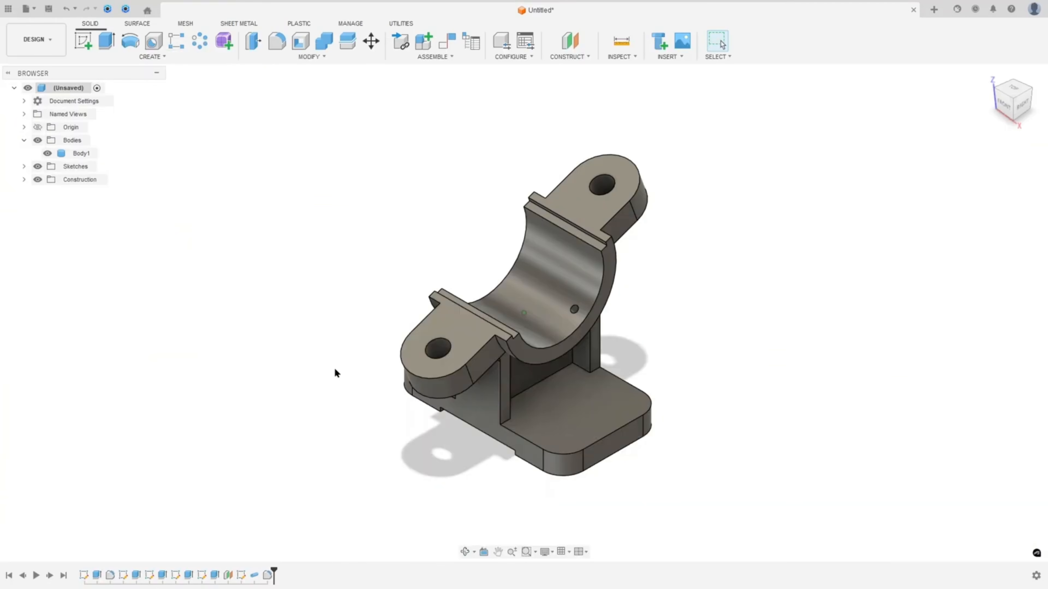
pyautogui.scroll(-1, 677, 256)
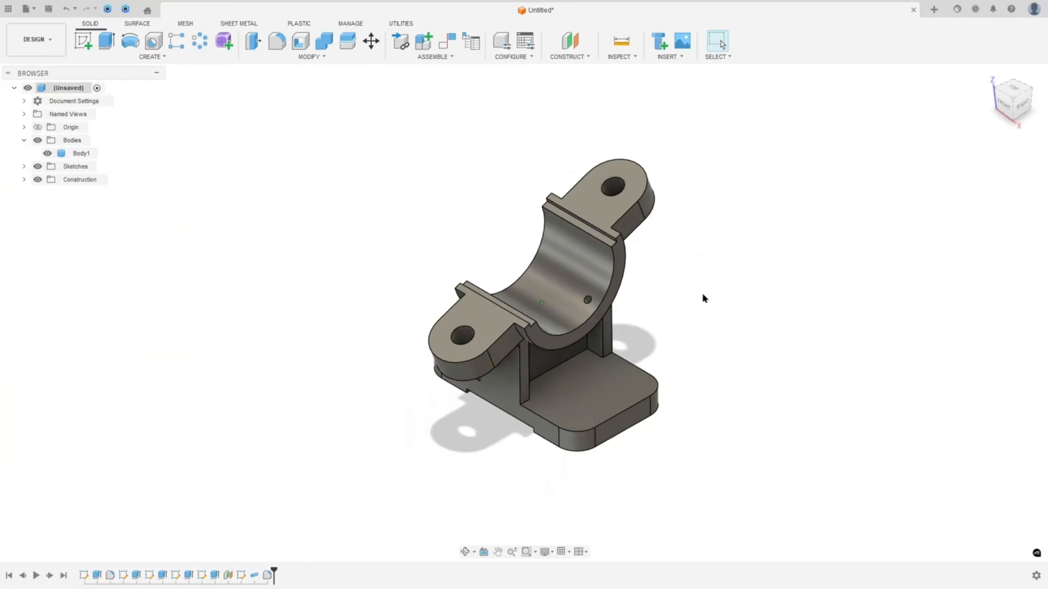
pyautogui.keyDown('shift'); pyautogui.moveTo(703, 293); pyautogui.dragTo(569, 270, button='middle'); pyautogui.keyUp('shift')
pyautogui.scroll(2, 702, 272)
pyautogui.keyDown('shift'); pyautogui.moveTo(394, 230); pyautogui.dragTo(422, 170, button='middle'); pyautogui.keyUp('shift')
pyautogui.click(644, 290)
pyautogui.click(622, 357)
pyautogui.keyDown('shift'); pyautogui.moveTo(623, 356); pyautogui.dragTo(388, 241, button='middle'); pyautogui.keyUp('shift')
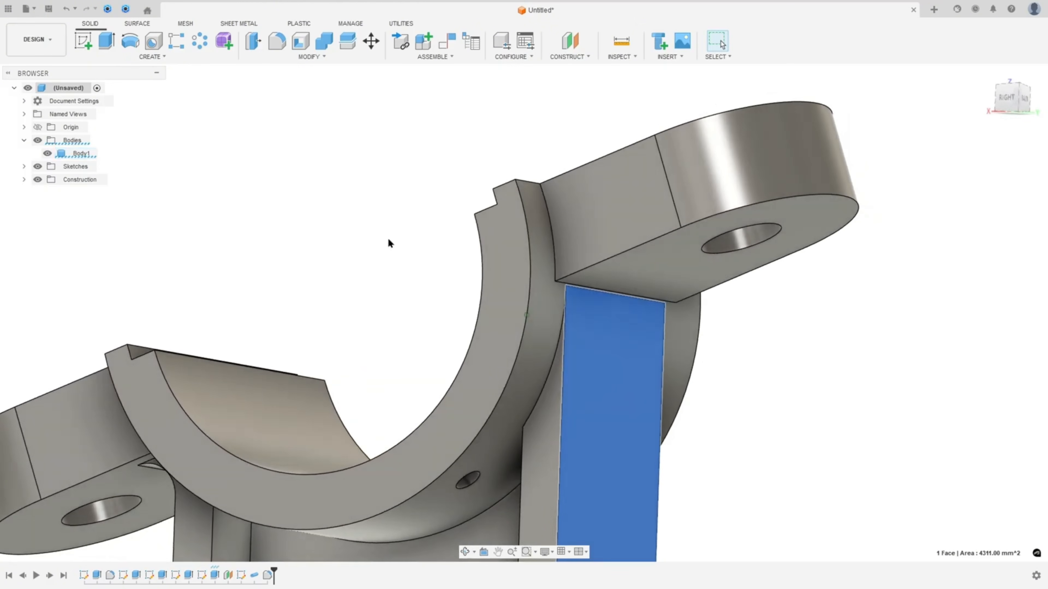
pyautogui.click(361, 217)
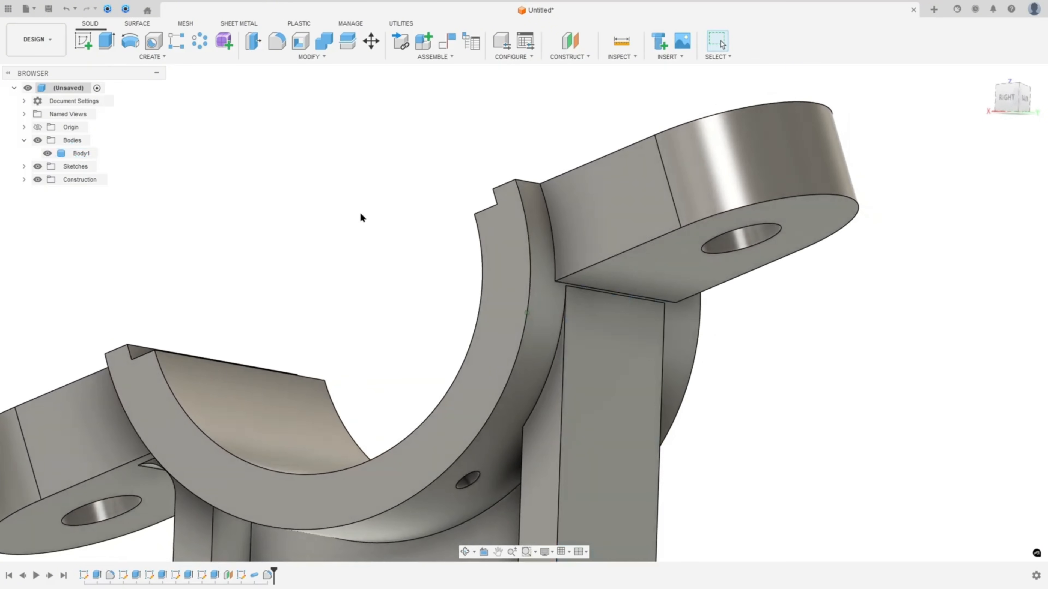
pyautogui.click(280, 50)
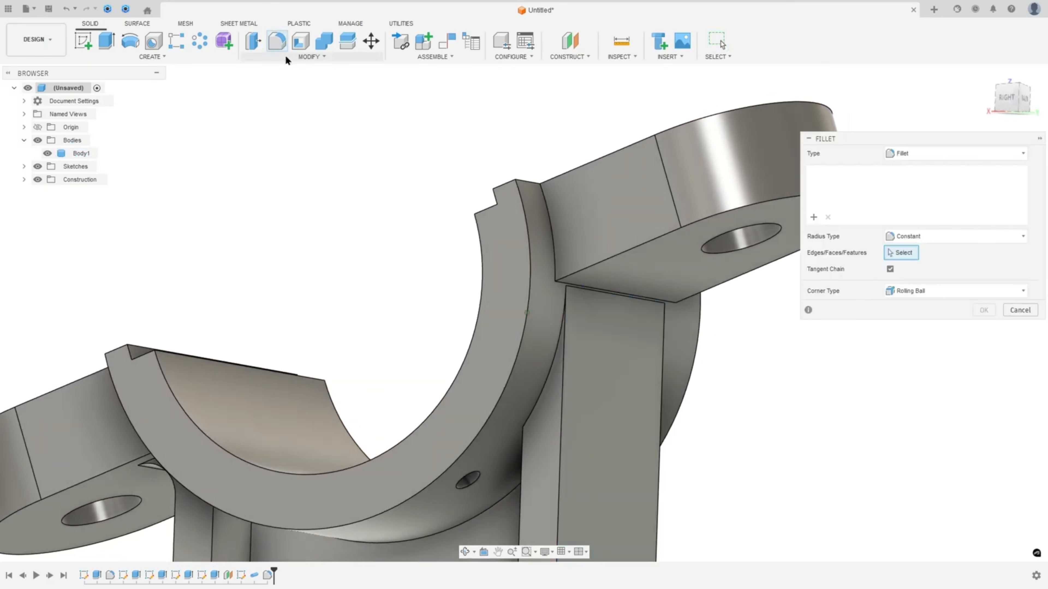
pyautogui.click(589, 290)
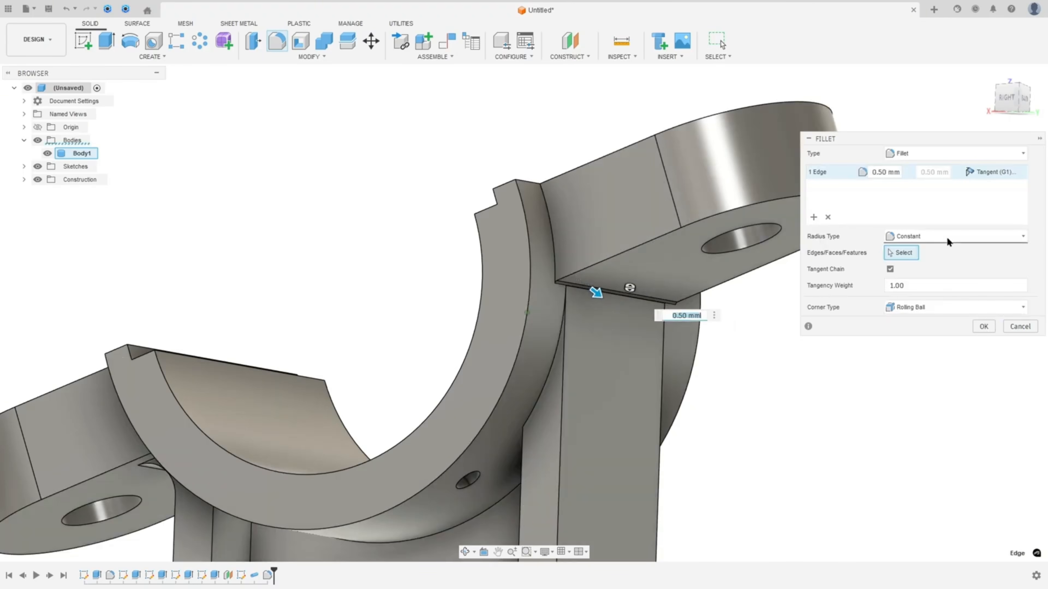
# Try a 10 mm Rule Fillet between faces, using the upper lug's underside and the upright's outer face
pyautogui.click(1007, 154)
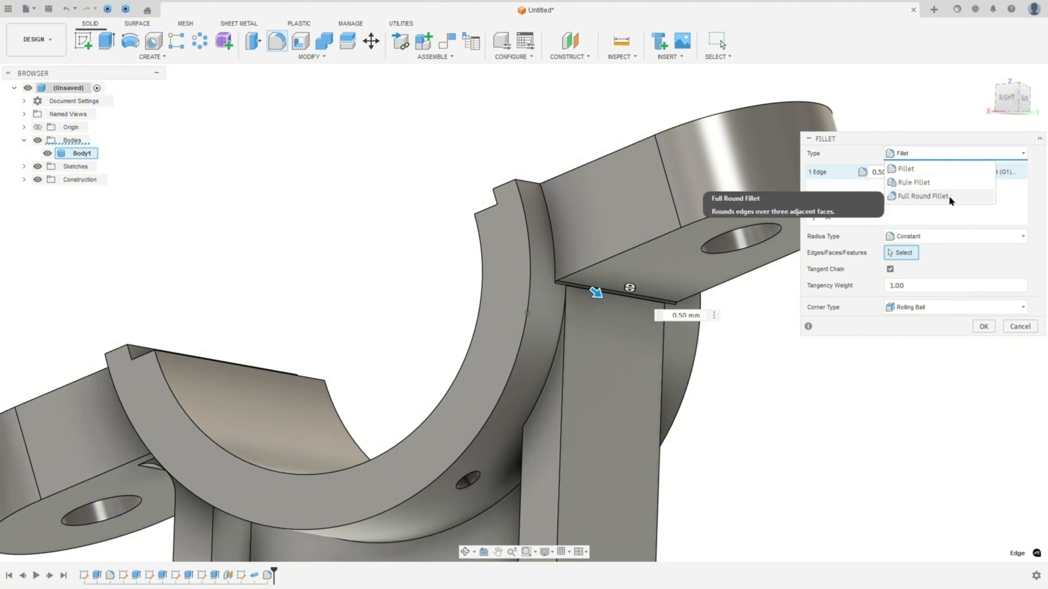
pyautogui.click(914, 183)
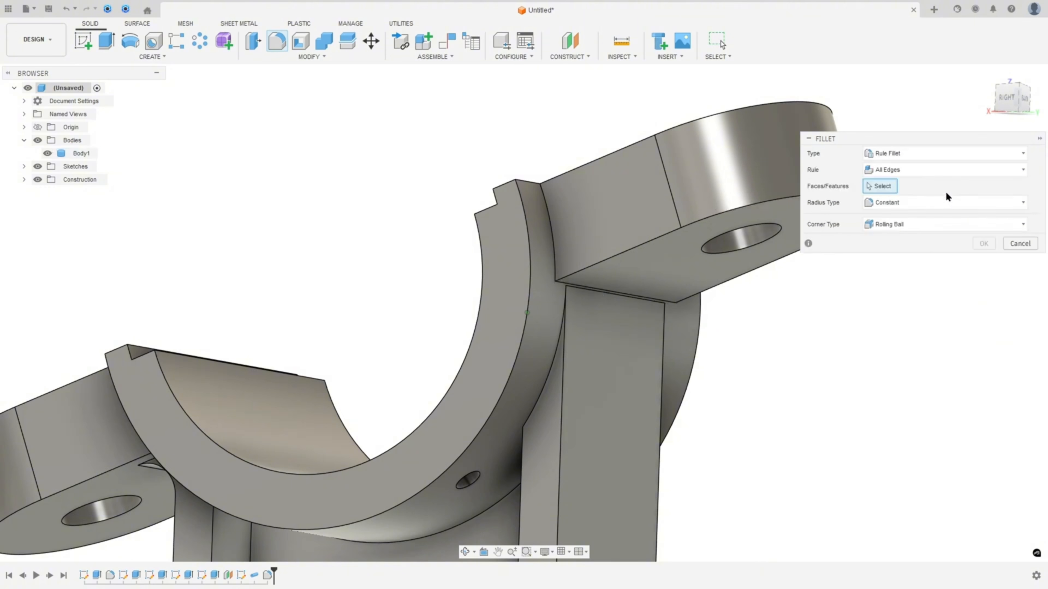
pyautogui.click(905, 171)
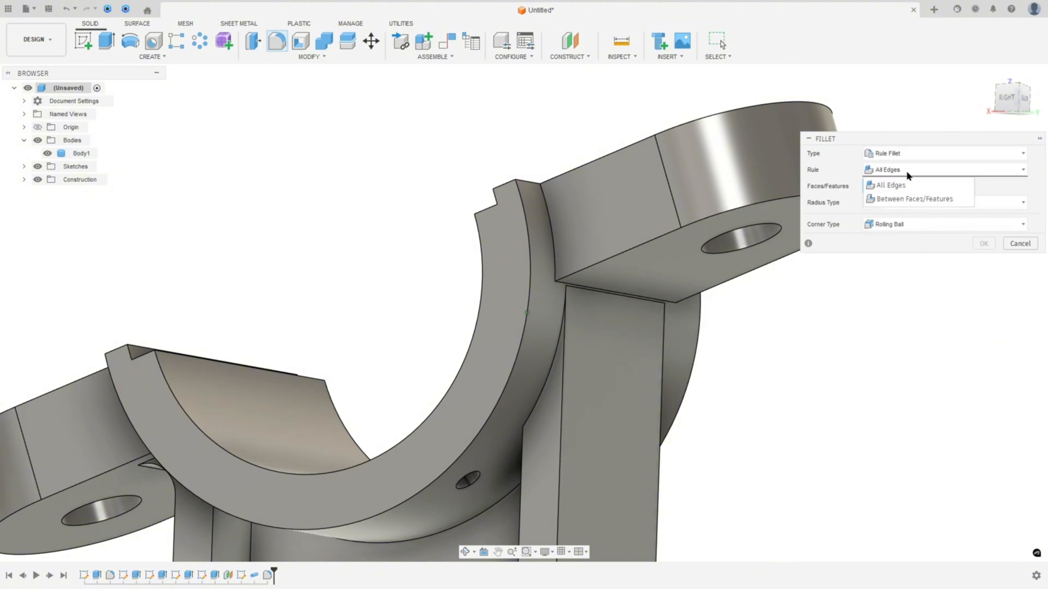
pyautogui.click(911, 200)
pyautogui.click(660, 269)
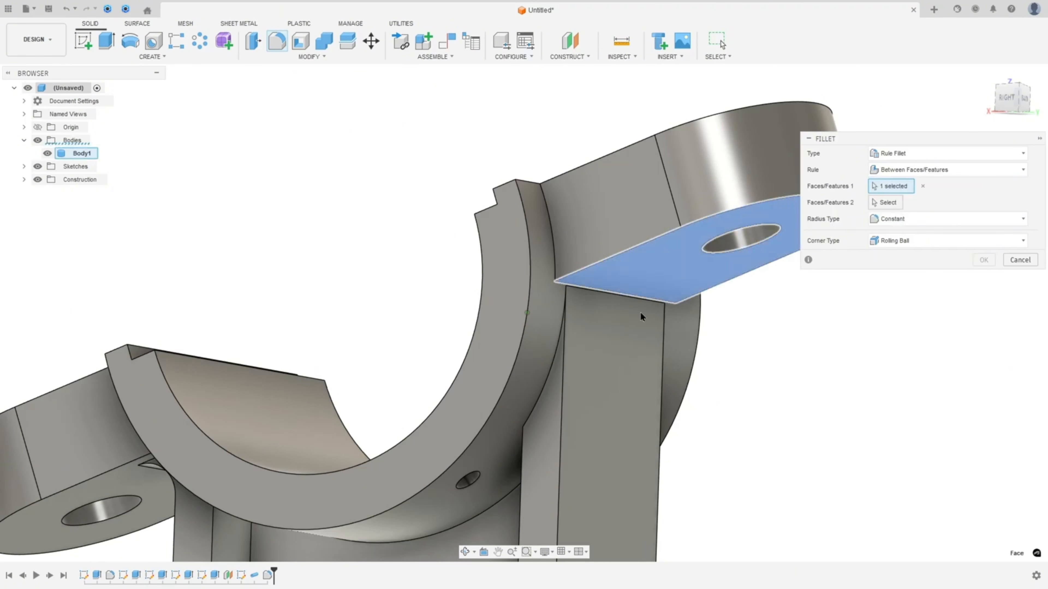
pyautogui.click(641, 314)
pyautogui.scroll(-3, 684, 362)
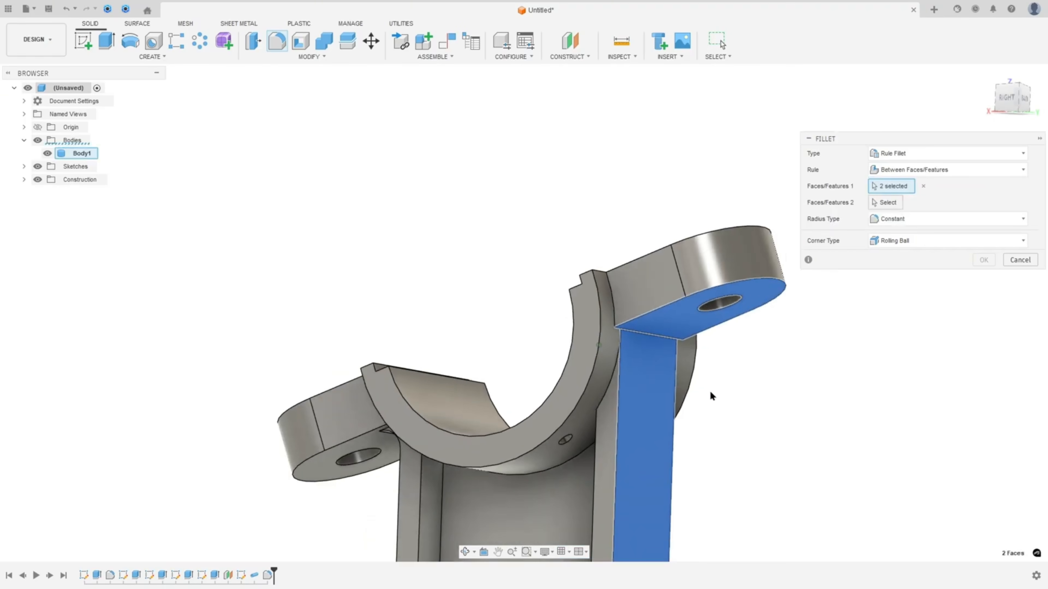
pyautogui.click(887, 202)
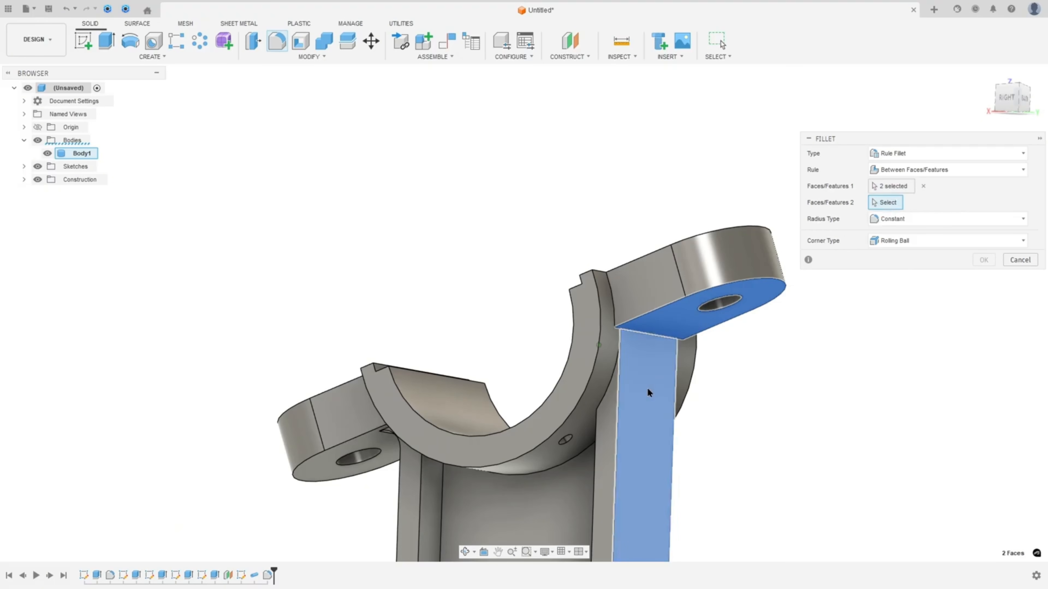
pyautogui.click(647, 399)
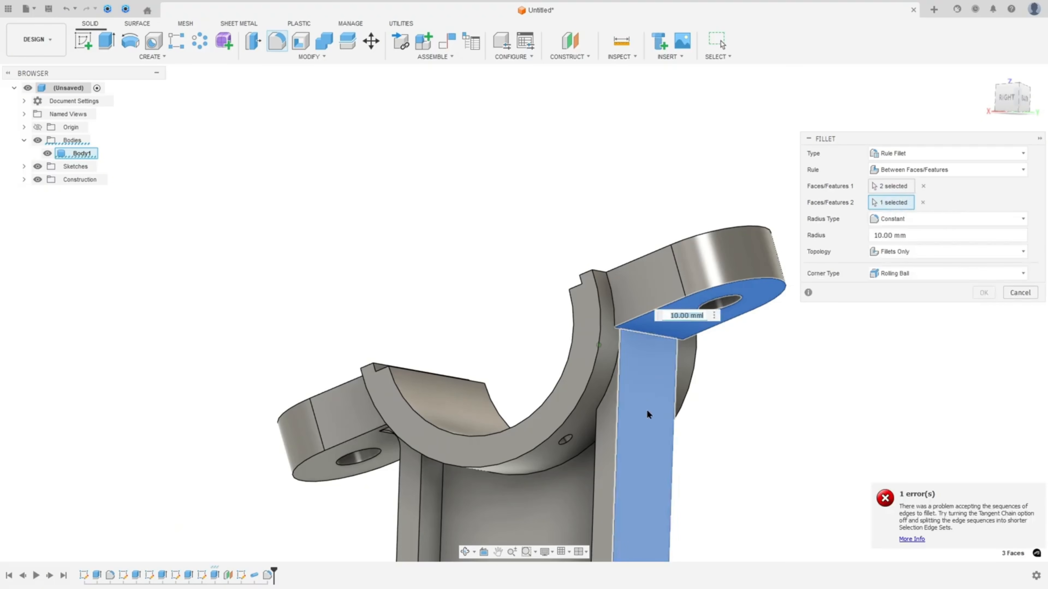
# Redefine the Rule Fillet with only the upper lug's underside against the upright's outer face, and cancel the fillet
pyautogui.click(923, 187)
pyautogui.scroll(2, 774, 304)
pyautogui.scroll(-1, 745, 321)
pyautogui.scroll(-2, 744, 318)
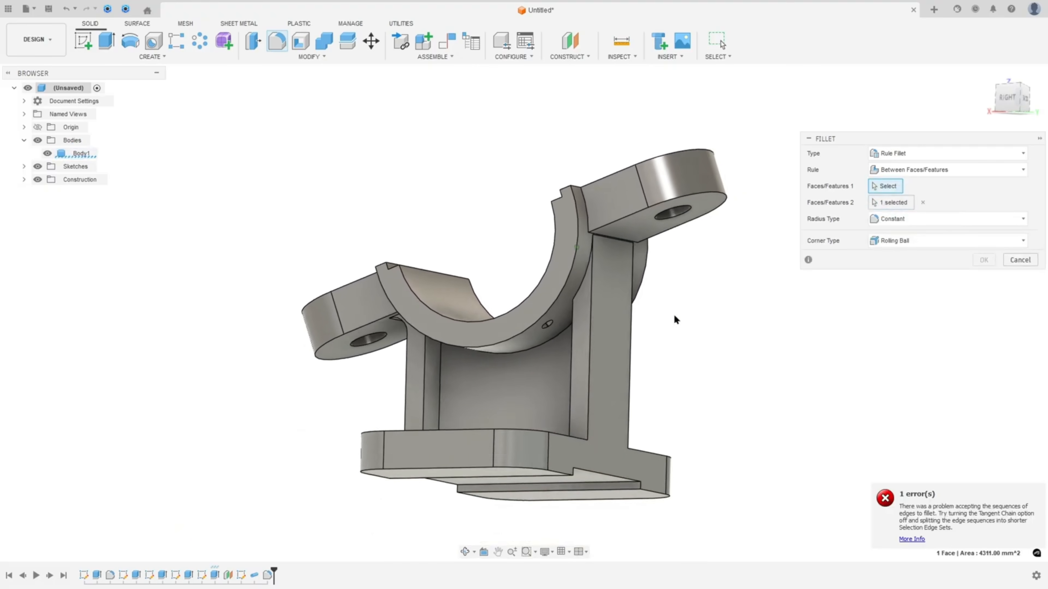
pyautogui.scroll(2, 690, 193)
pyautogui.click(691, 198)
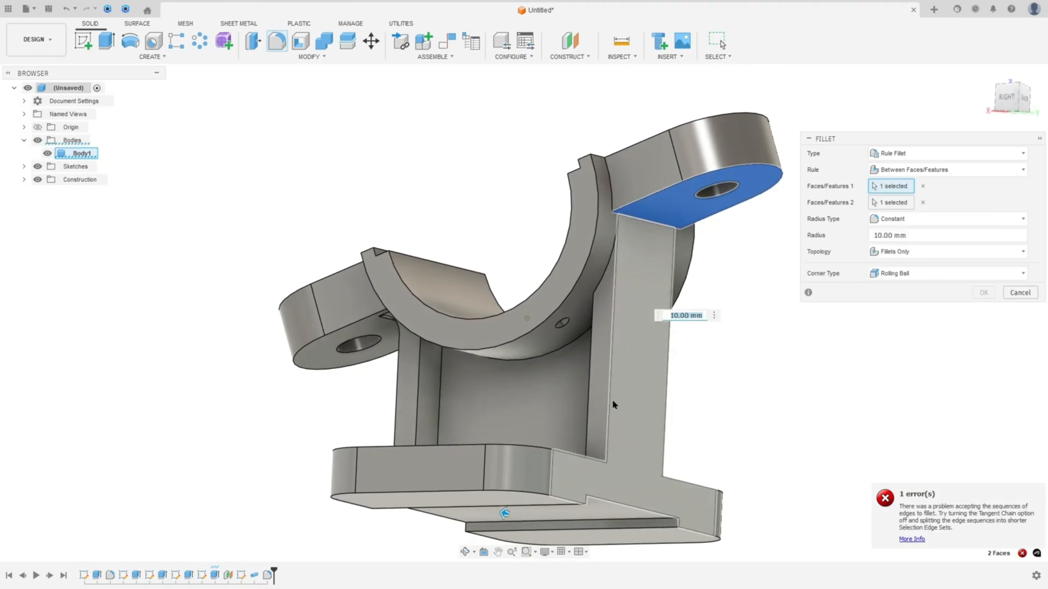
pyautogui.keyDown('shift'); pyautogui.moveTo(613, 399); pyautogui.dragTo(495, 508, button='middle'); pyautogui.keyUp('shift')
pyautogui.moveTo(431, 520); pyautogui.dragTo(526, 516)
pyautogui.keyDown('shift'); pyautogui.moveTo(620, 485); pyautogui.dragTo(557, 477, button='middle'); pyautogui.keyUp('shift')
pyautogui.click(898, 205)
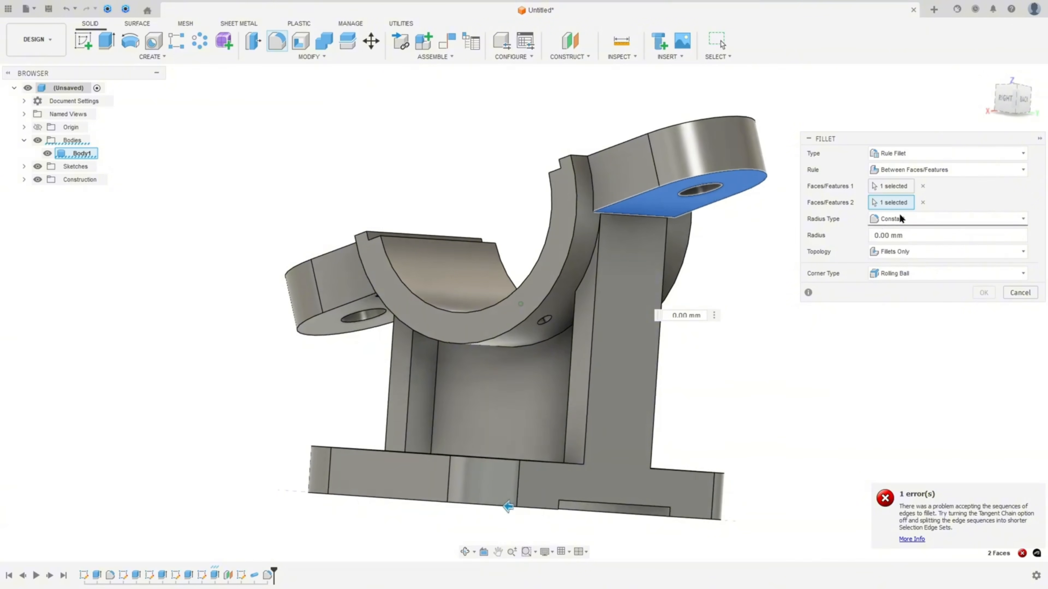
pyautogui.click(923, 202)
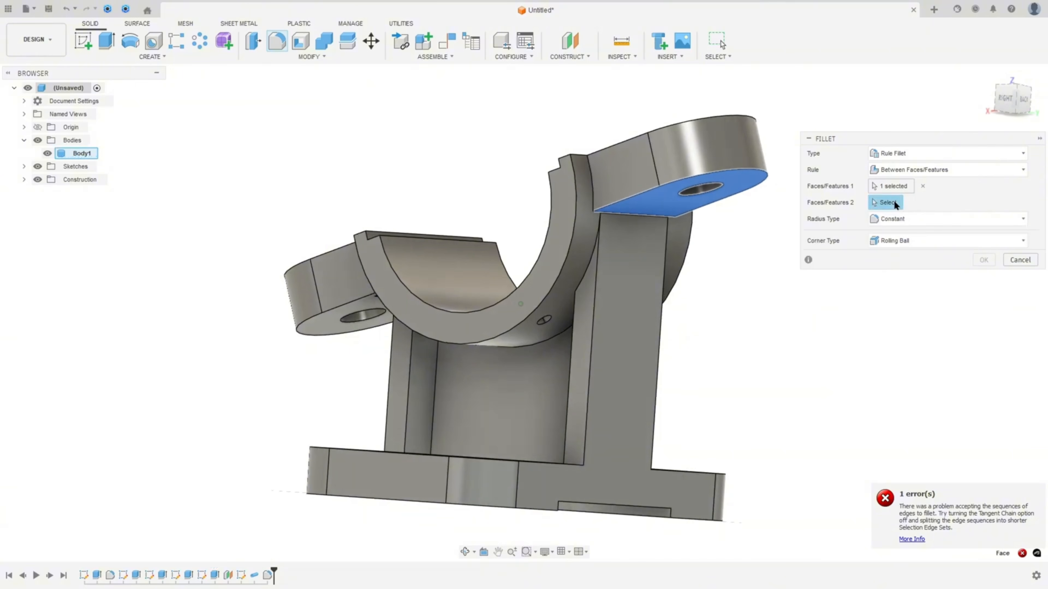
pyautogui.click(629, 316)
pyautogui.keyDown('shift'); pyautogui.moveTo(629, 315); pyautogui.dragTo(509, 461, button='middle'); pyautogui.keyUp('shift')
pyautogui.moveTo(481, 464); pyautogui.dragTo(524, 462)
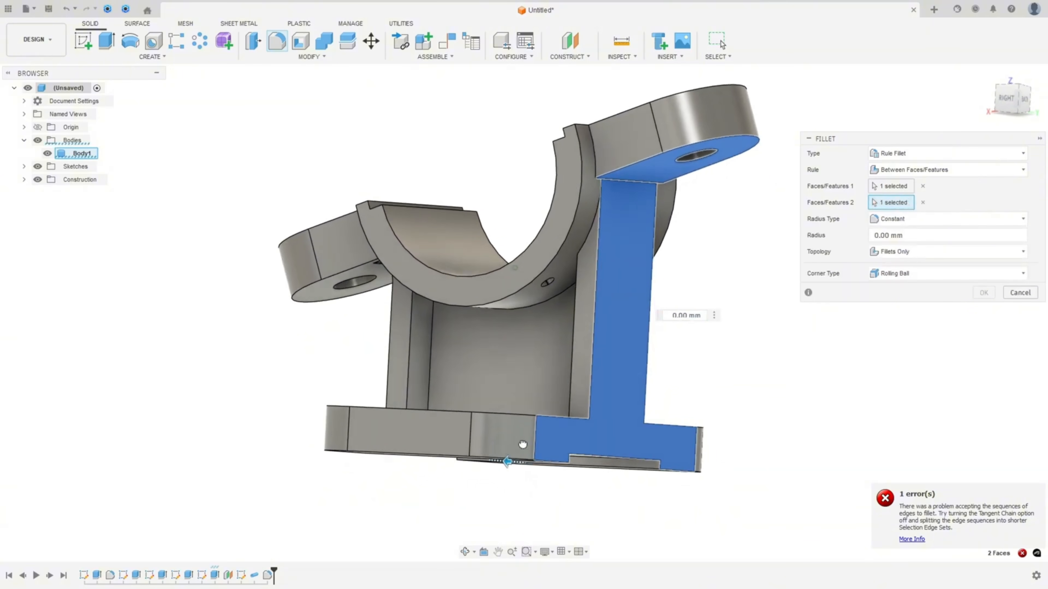
pyautogui.keyDown('shift'); pyautogui.moveTo(521, 445); pyautogui.dragTo(519, 462, button='middle'); pyautogui.keyUp('shift')
pyautogui.click(1012, 289)
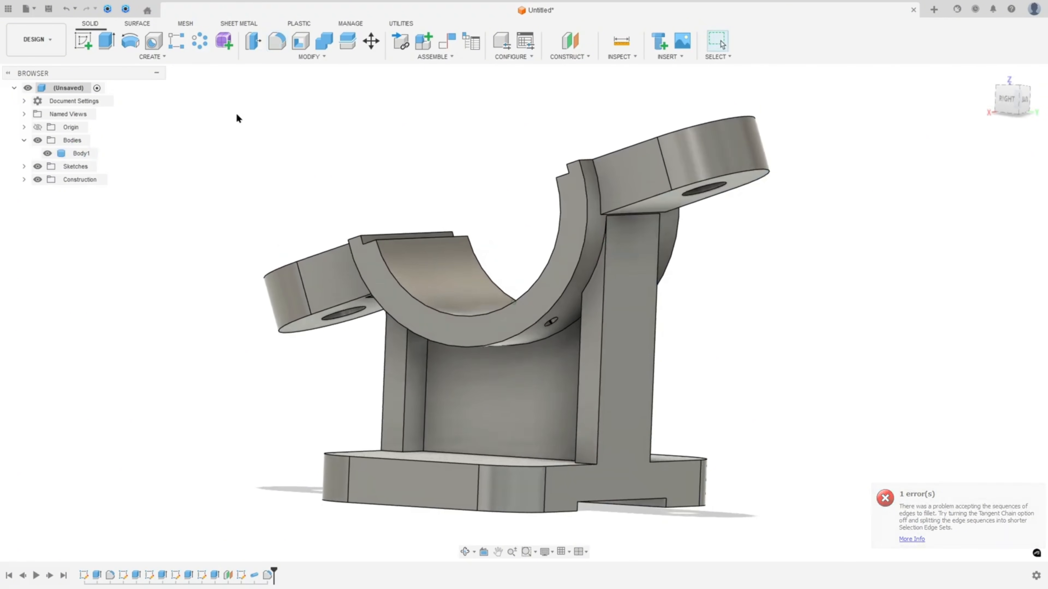
# Start a sketch parallel to the bracket's right-side profile and project the whole body into it
pyautogui.click(82, 40)
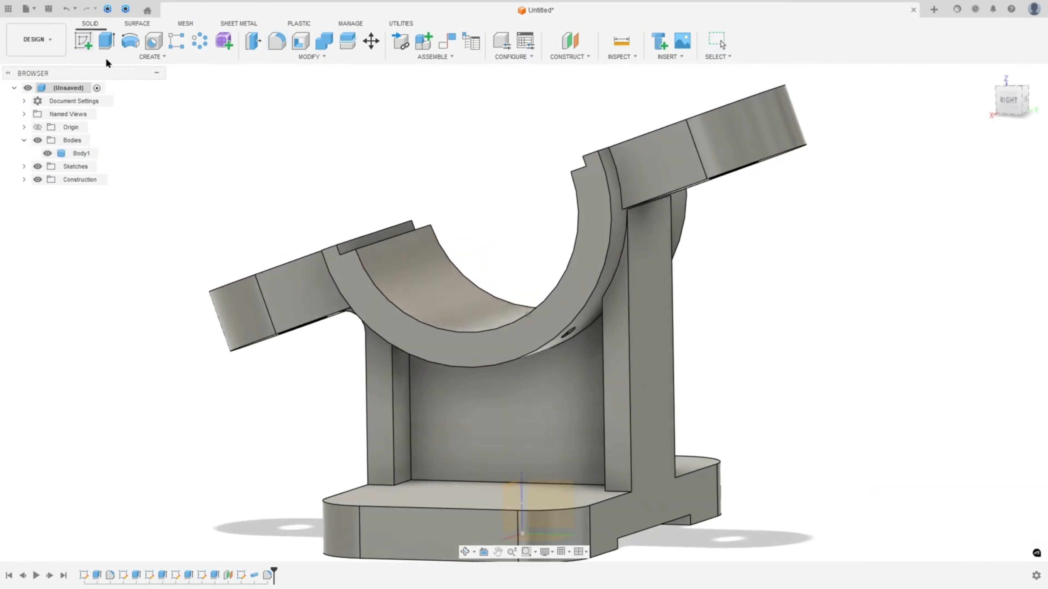
pyautogui.scroll(10, 716, 293)
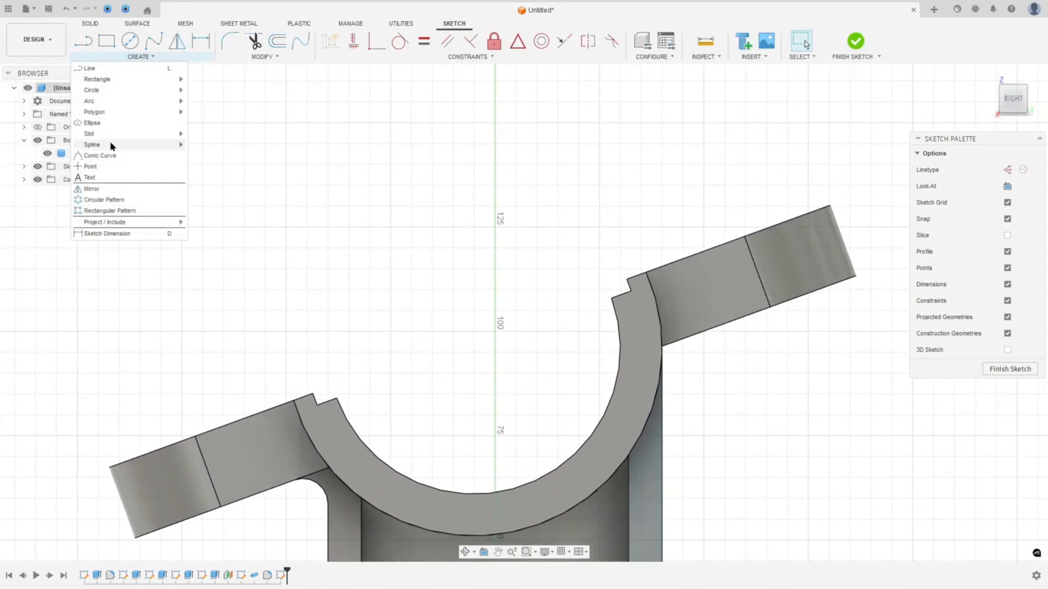
pyautogui.click(200, 222)
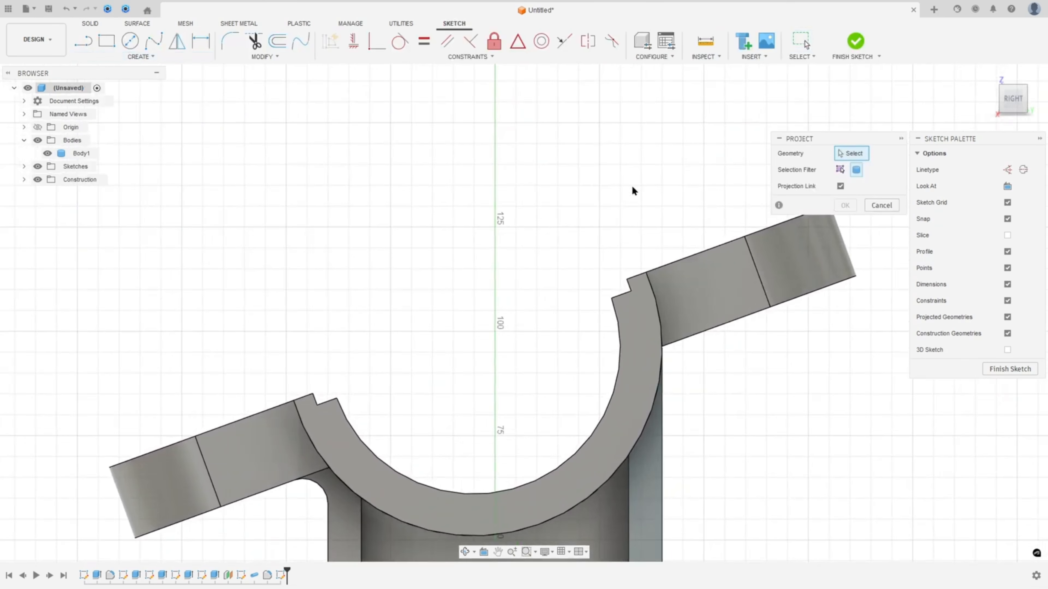
pyautogui.click(857, 170)
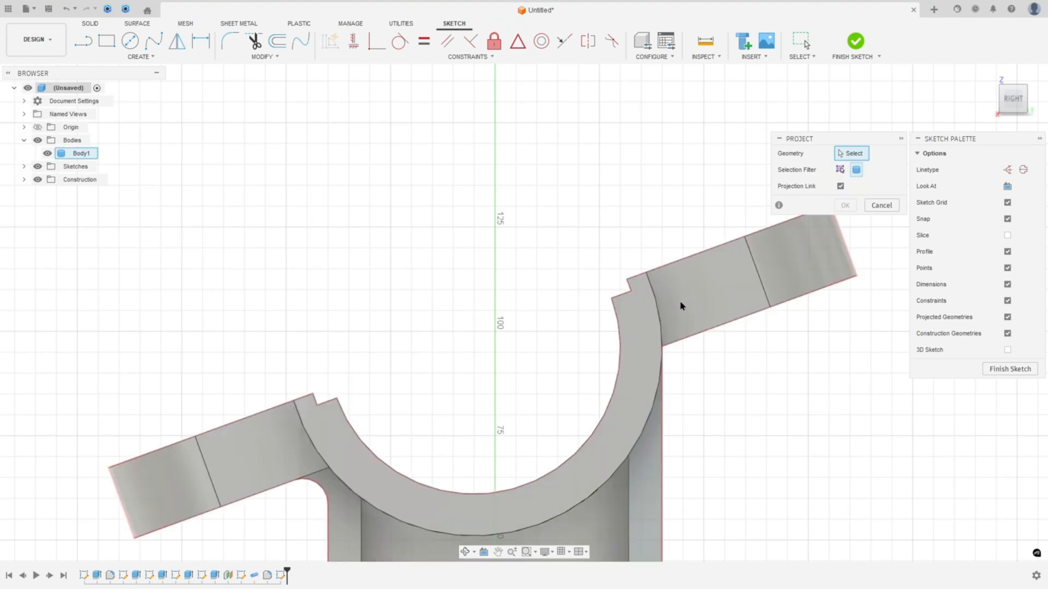
pyautogui.click(679, 300)
pyautogui.click(845, 205)
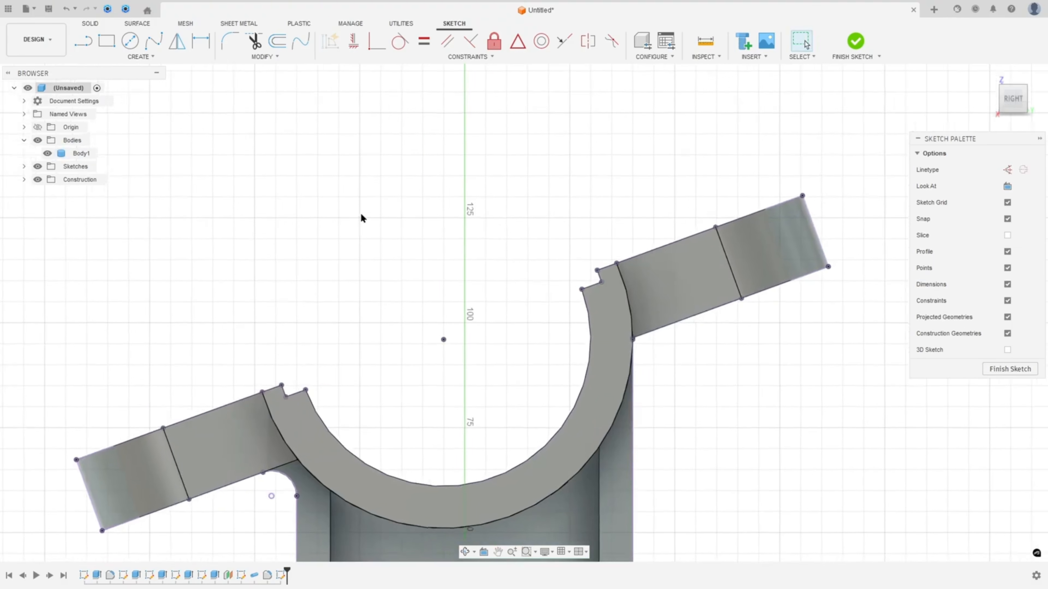
# Hide the body and draw a three-point arc between the upper lug's underside and the upright's outer edge, tangent to both lines
pyautogui.click(49, 154)
pyautogui.scroll(5, 618, 277)
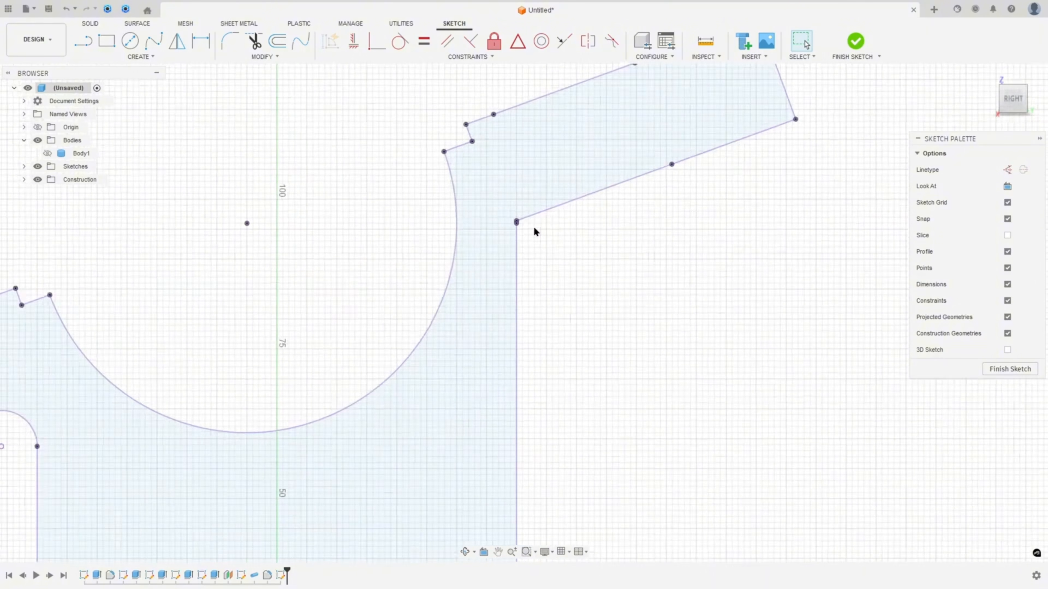
pyautogui.click(132, 59)
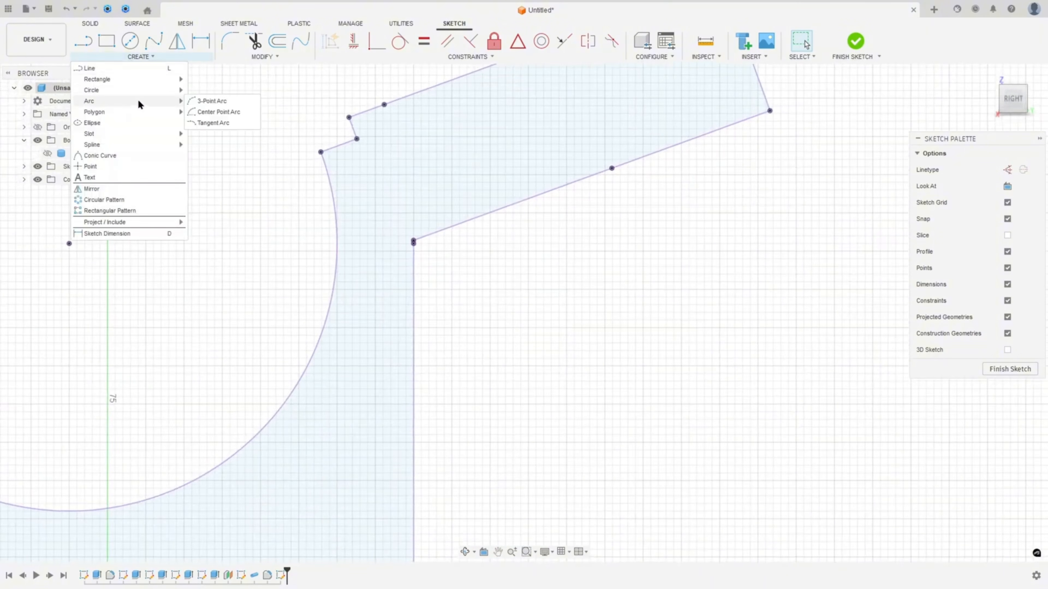
pyautogui.click(217, 101)
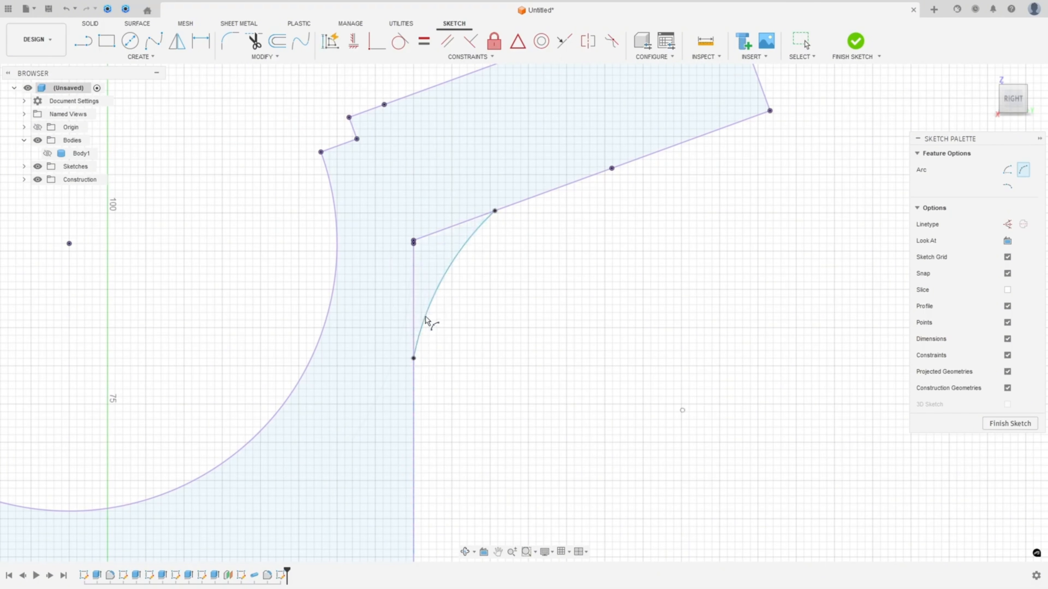
pyautogui.scroll(-1, 406, 211)
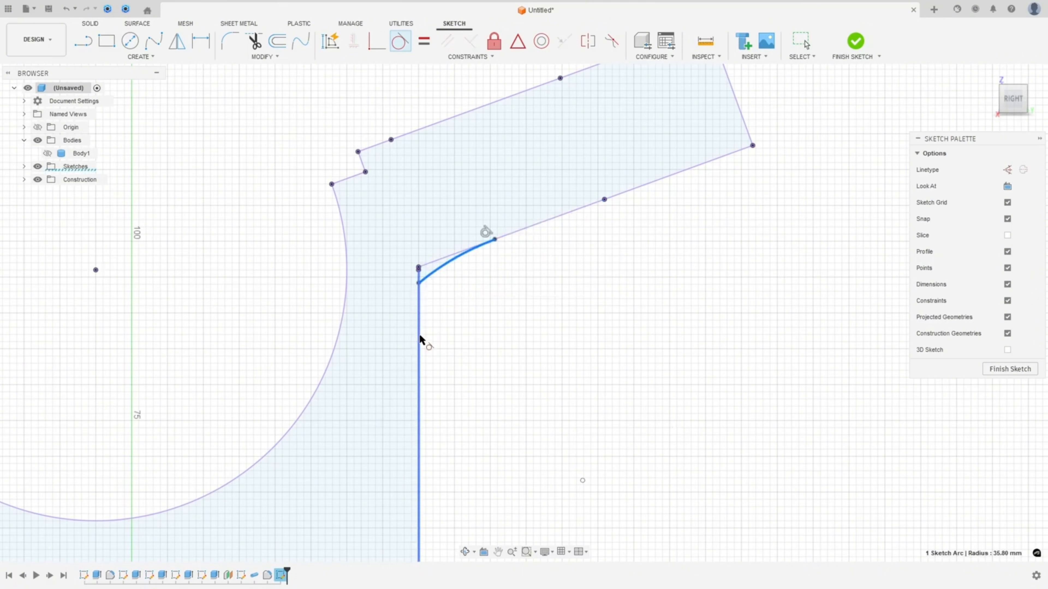
pyautogui.scroll(-1, 491, 343)
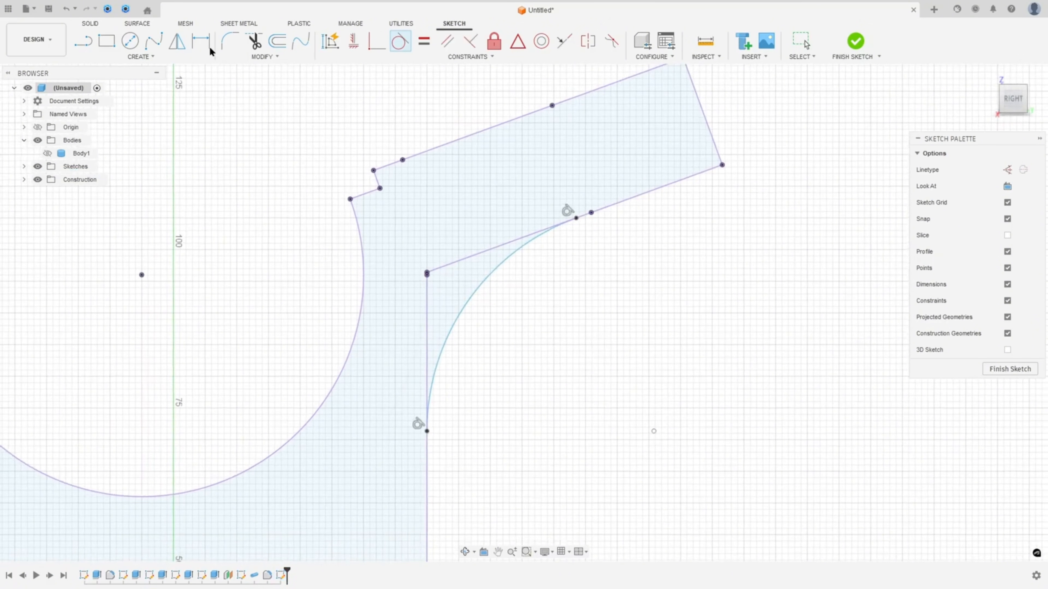
# Set the arc's radius to 10 mm and check it against the lug fillet in the Draw 78 PDF drawing
pyautogui.click(470, 299)
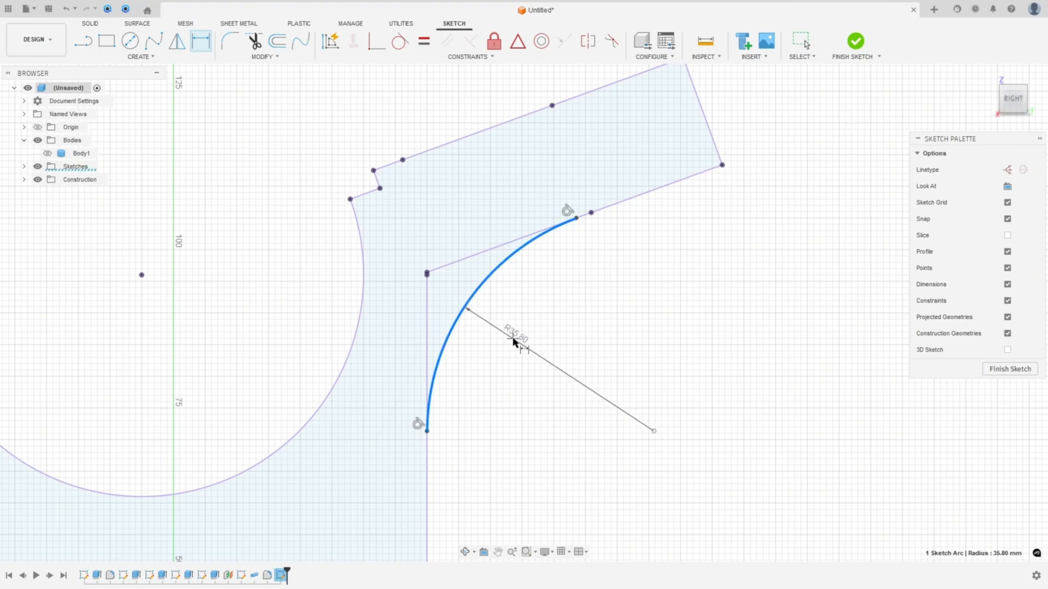
pyautogui.press('Return')
pyautogui.scroll(-5, 617, 345)
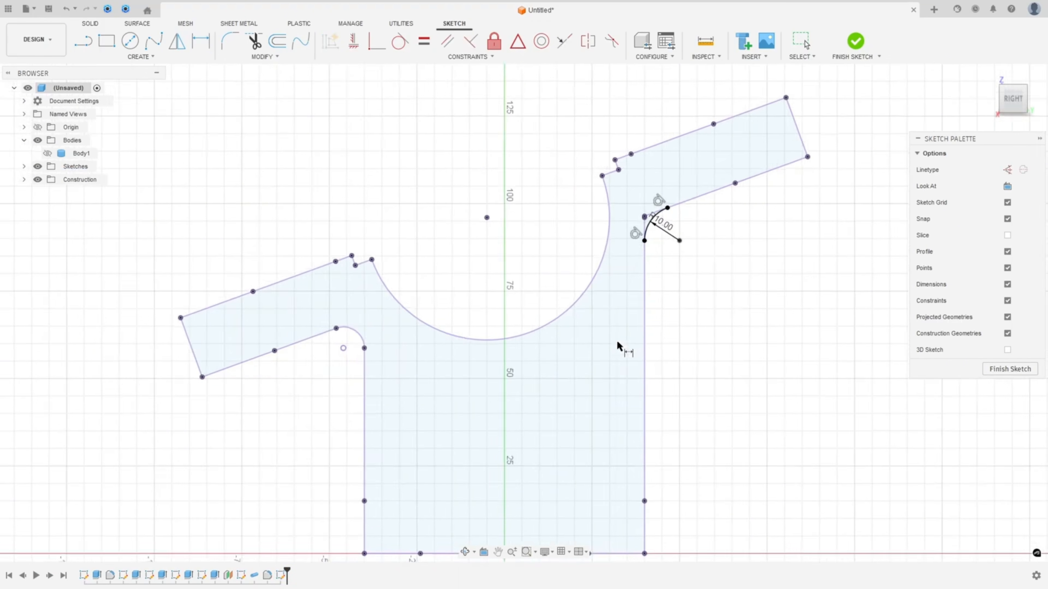
pyautogui.scroll(6, 778, 190)
pyautogui.scroll(2, 570, 276)
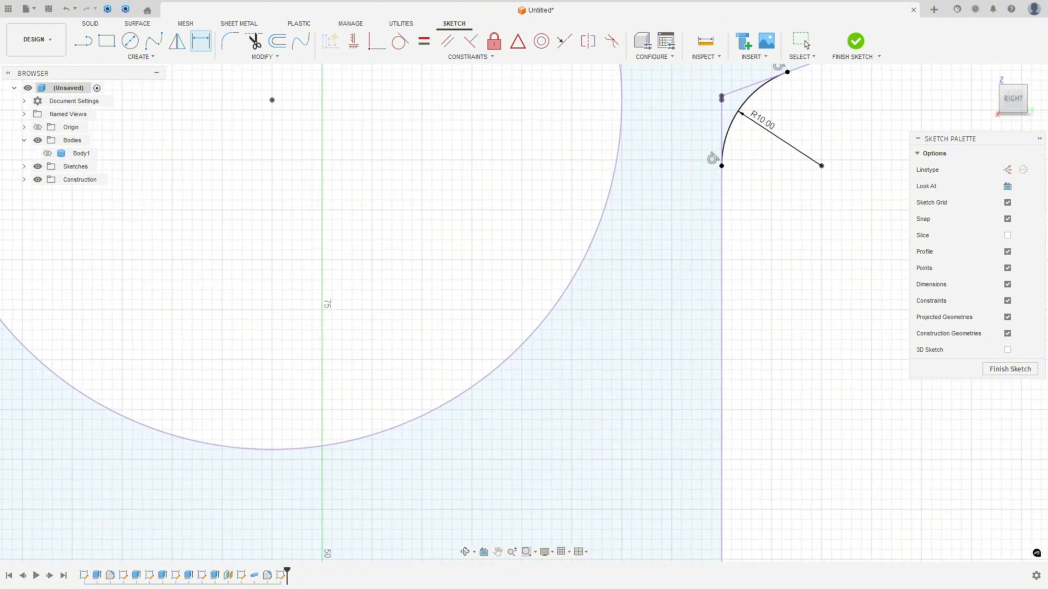
pyautogui.hotkey('alt', 'Tab')
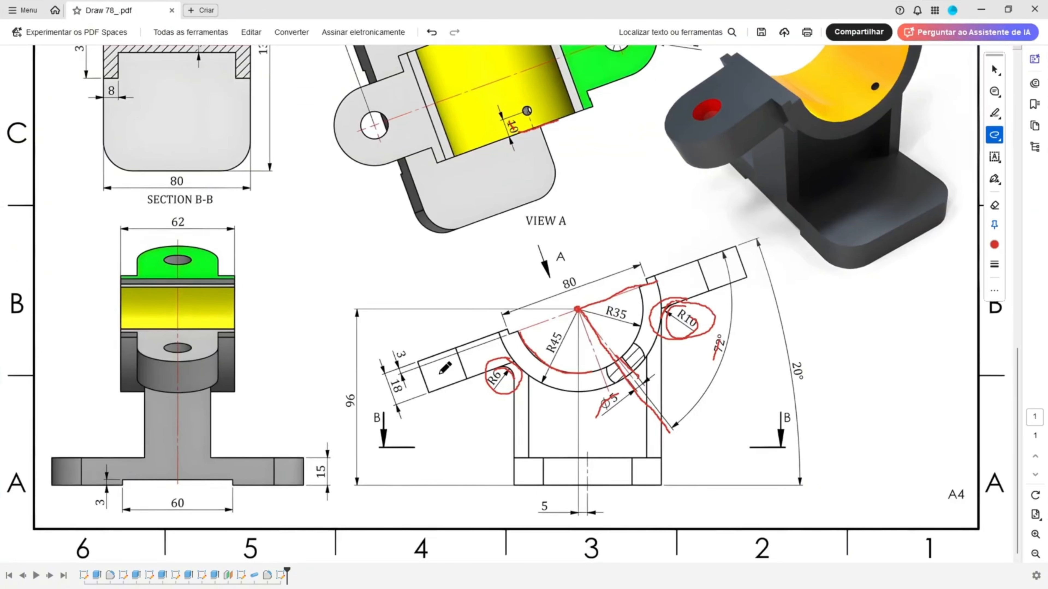
pyautogui.hotkey('alt', 'Tab')
pyautogui.scroll(5, 250, 149)
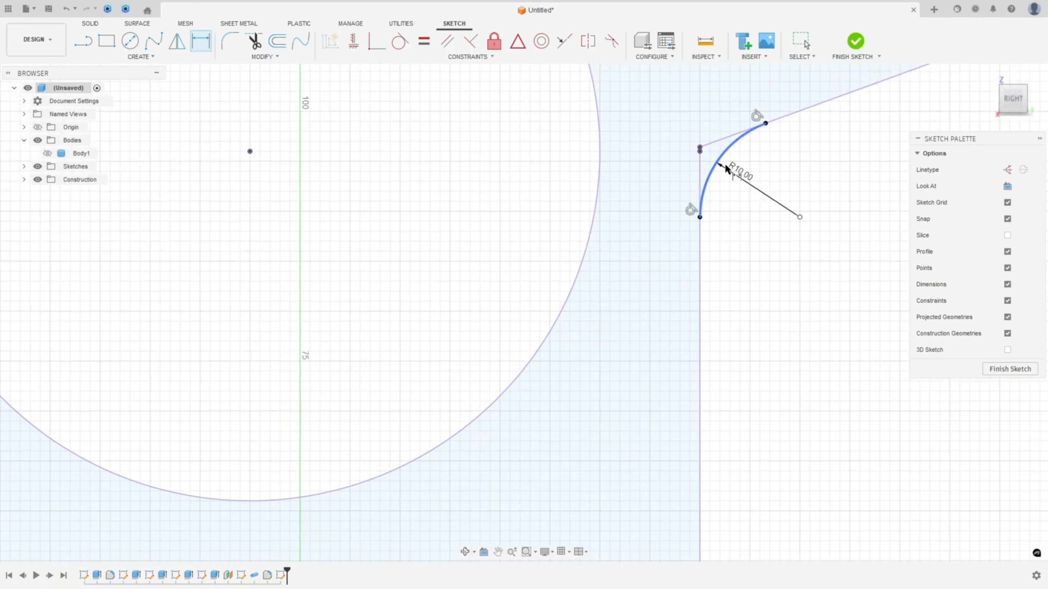
# Finish the sketch, show the body again and extrude the small corner profile to the upright's opposite side face, joining it to the body
pyautogui.click(856, 40)
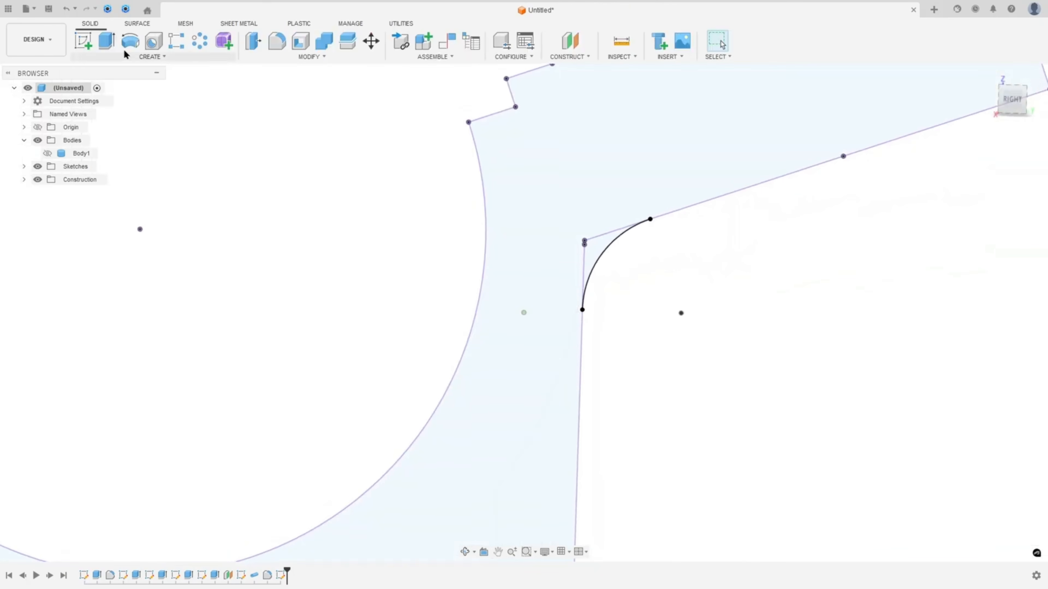
pyautogui.click(106, 40)
pyautogui.click(598, 248)
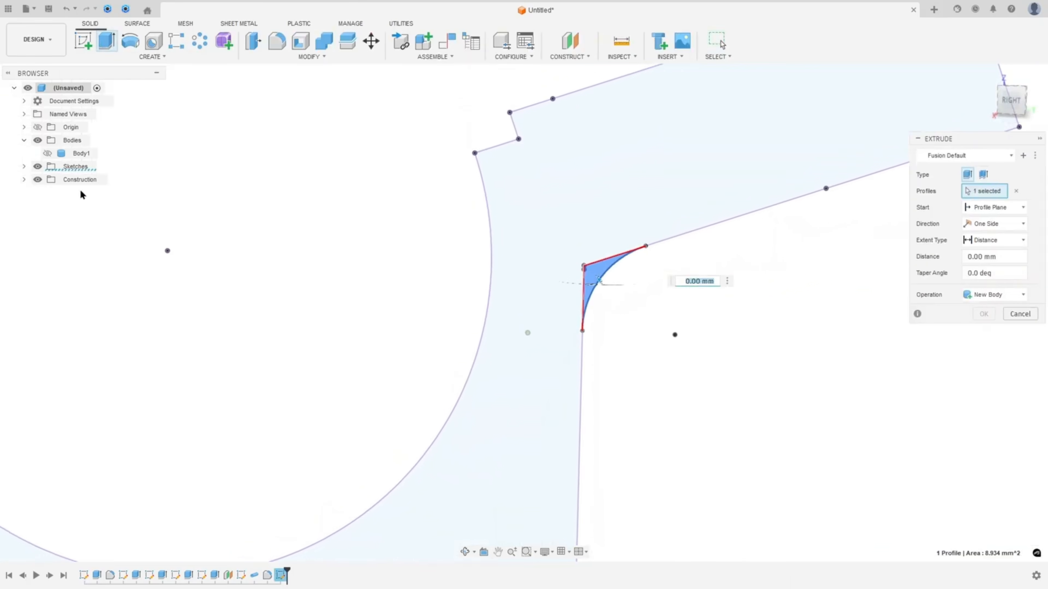
pyautogui.click(47, 153)
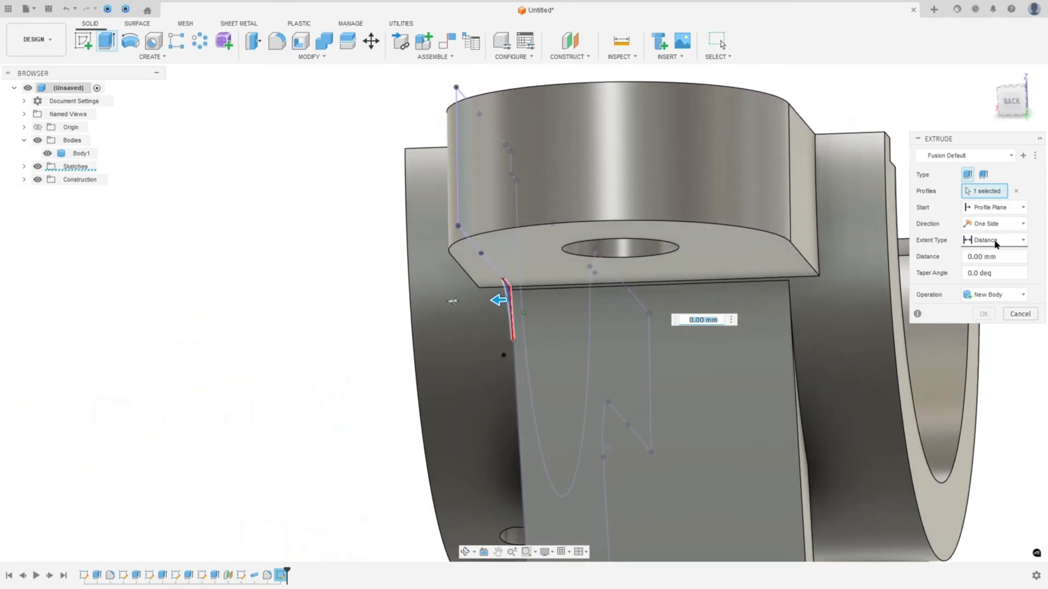
pyautogui.click(970, 269)
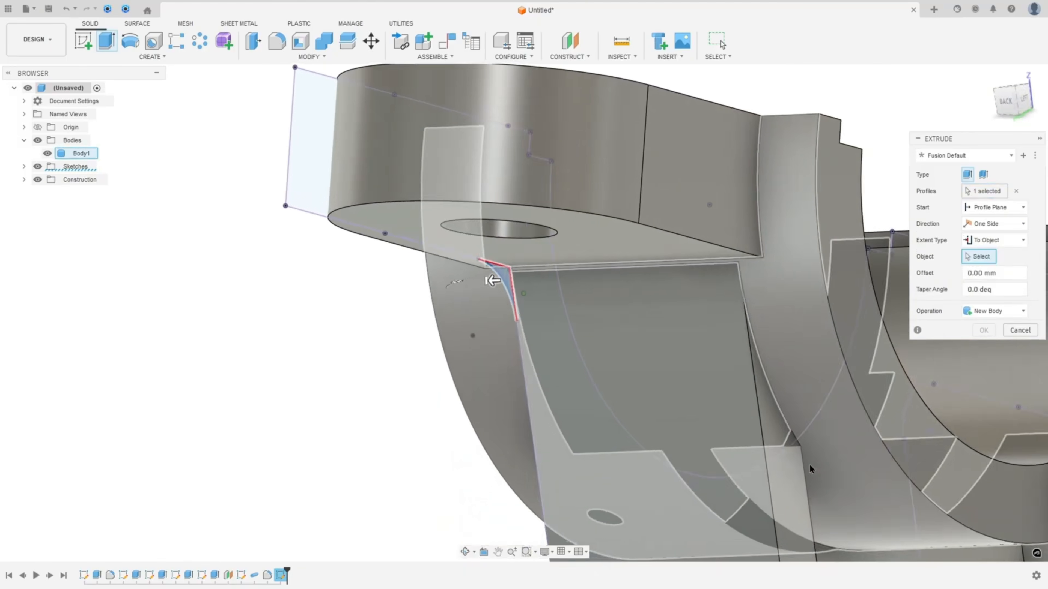
pyautogui.click(786, 481)
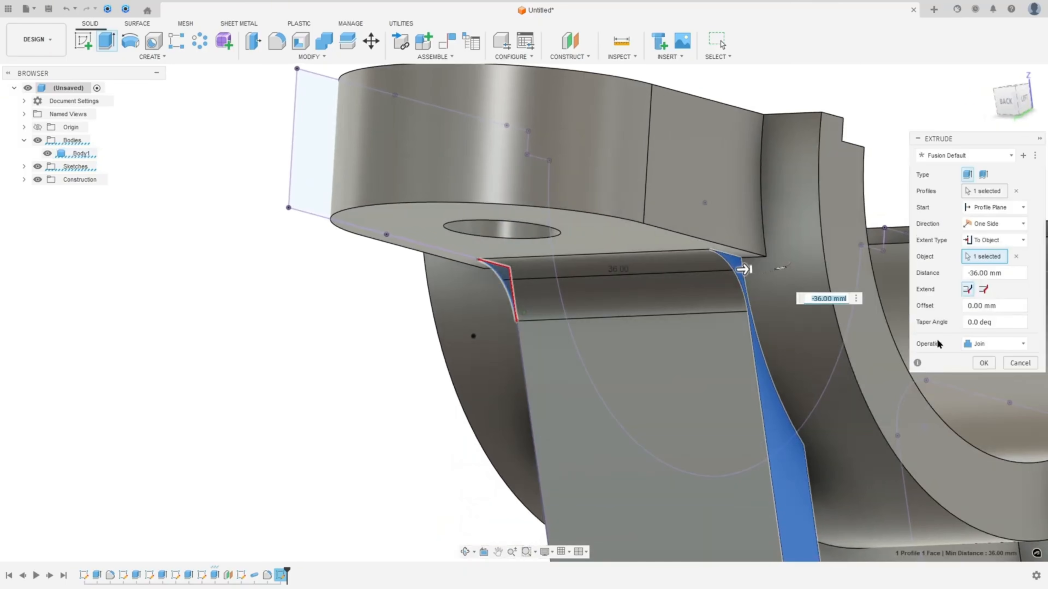
pyautogui.click(987, 290)
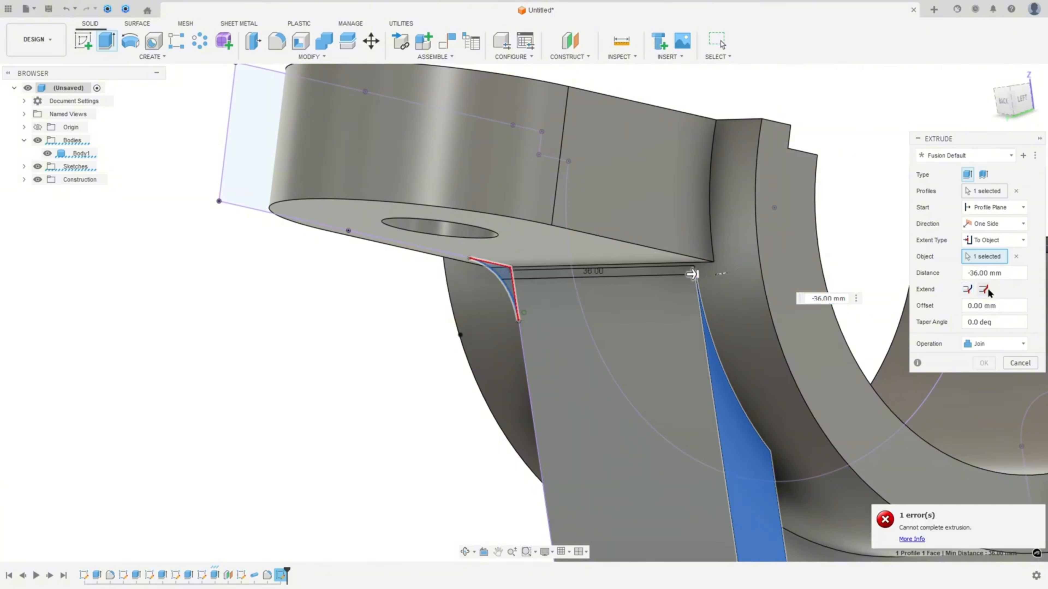
pyautogui.click(967, 290)
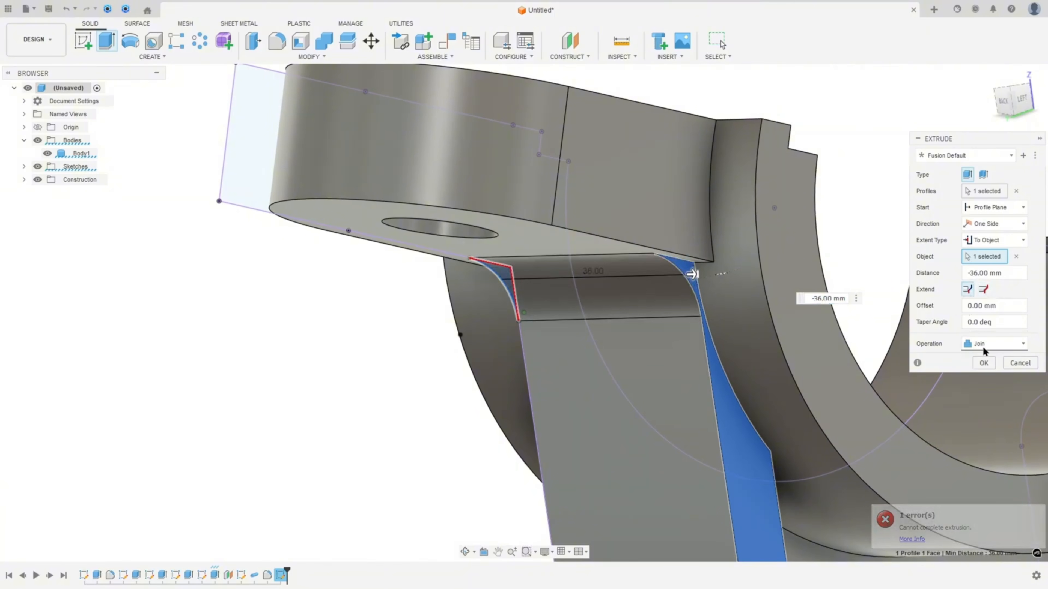
pyautogui.click(983, 364)
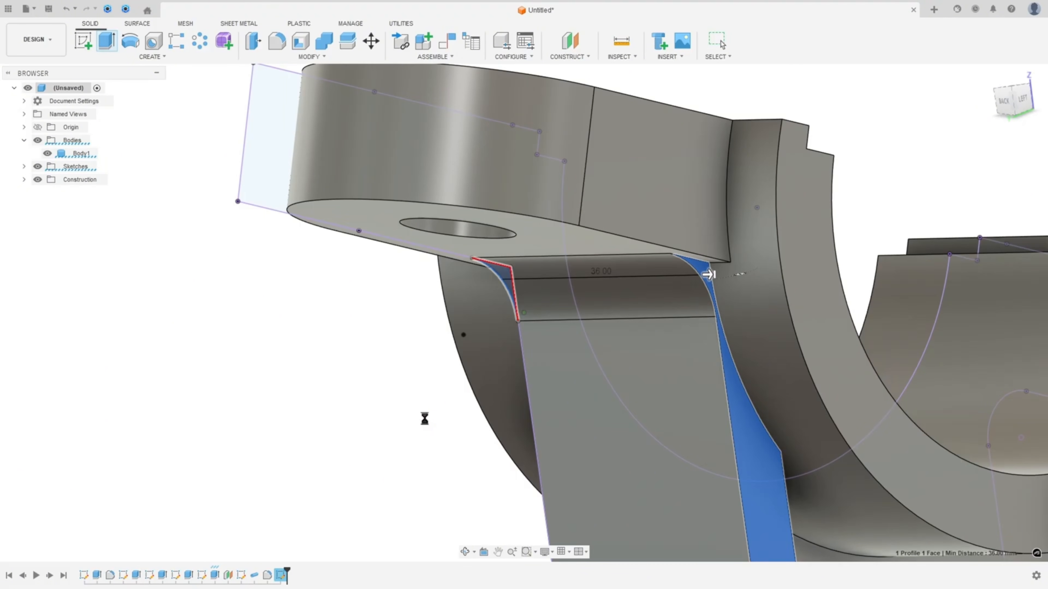